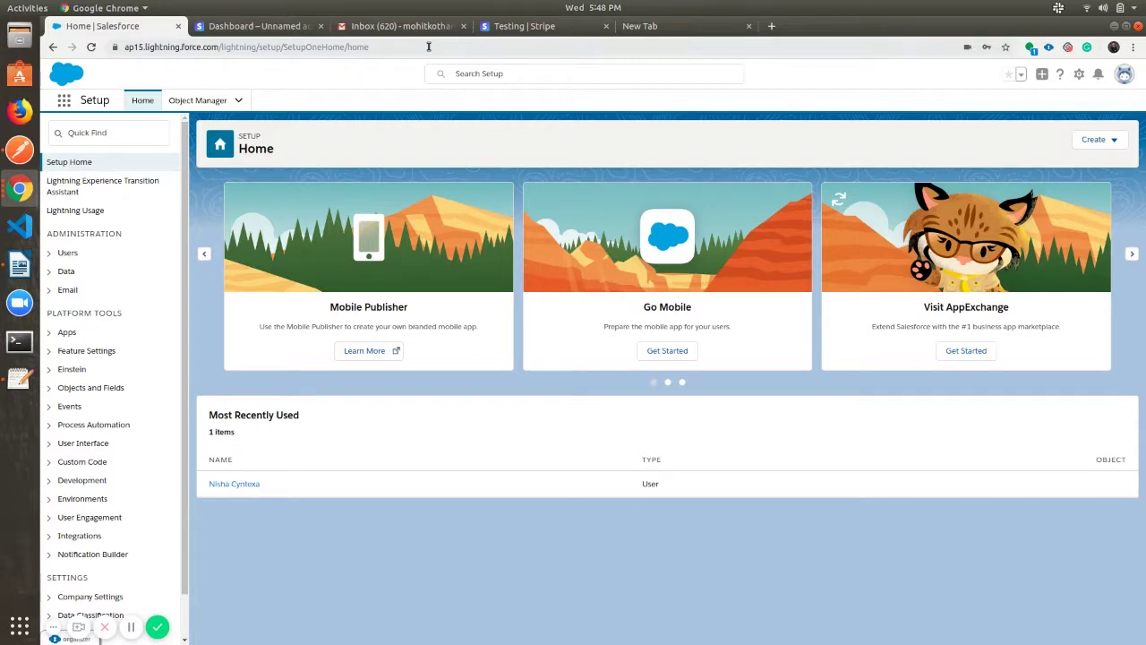
click(429, 47)
text(https://login.salesforce.com/packaging/installPackage.apexp?p0=04t2v000004RX5w)
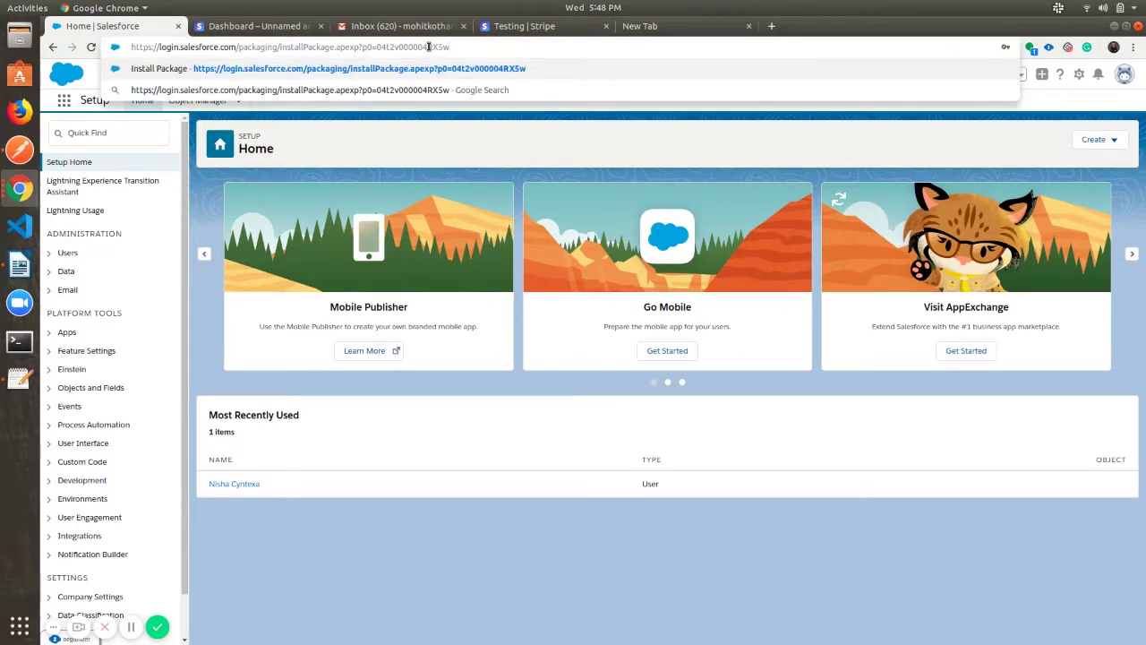
key(Return)
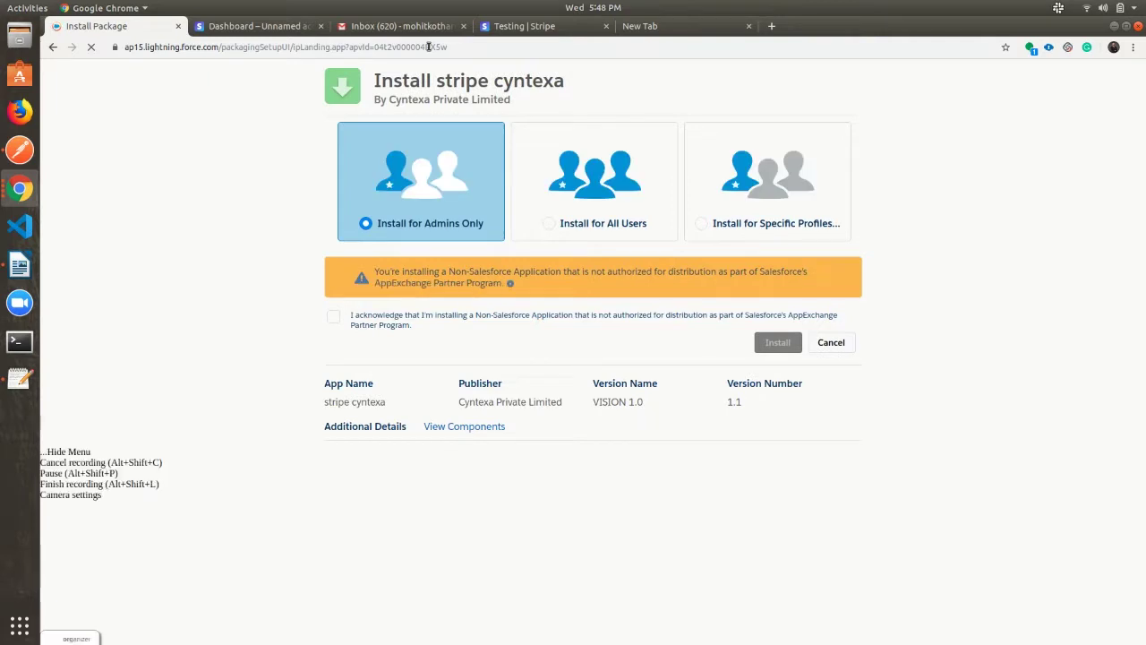
Step: Install the stripe cyntexa package for all users, acknowledging the non-Salesforce application notice, and finish the installation
click(549, 225)
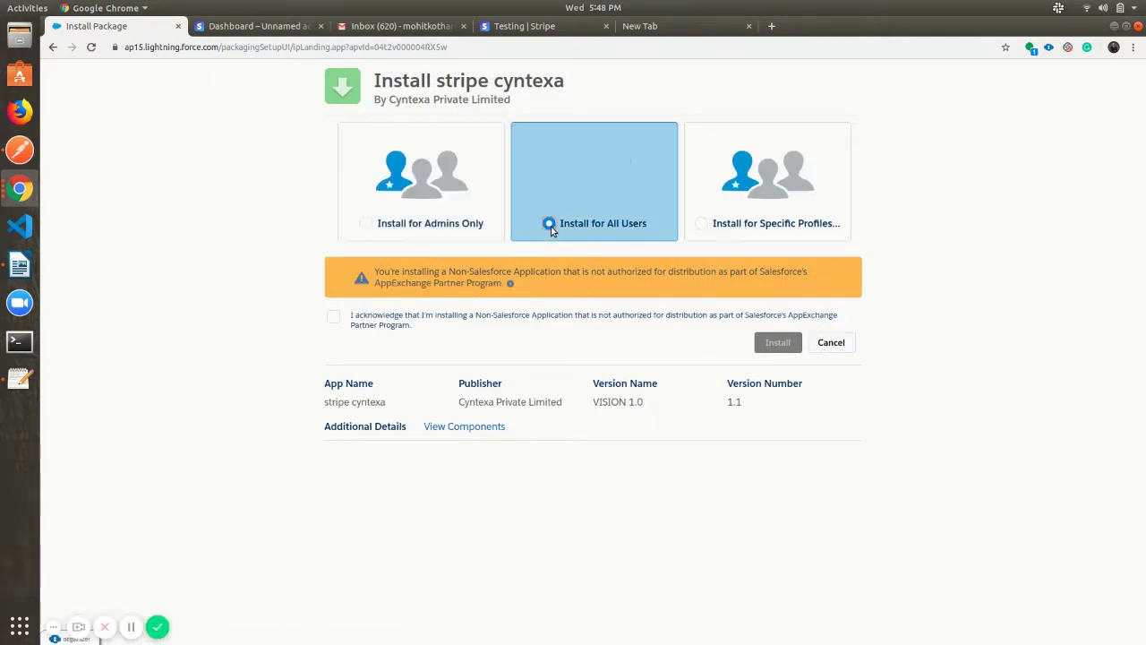
click(333, 316)
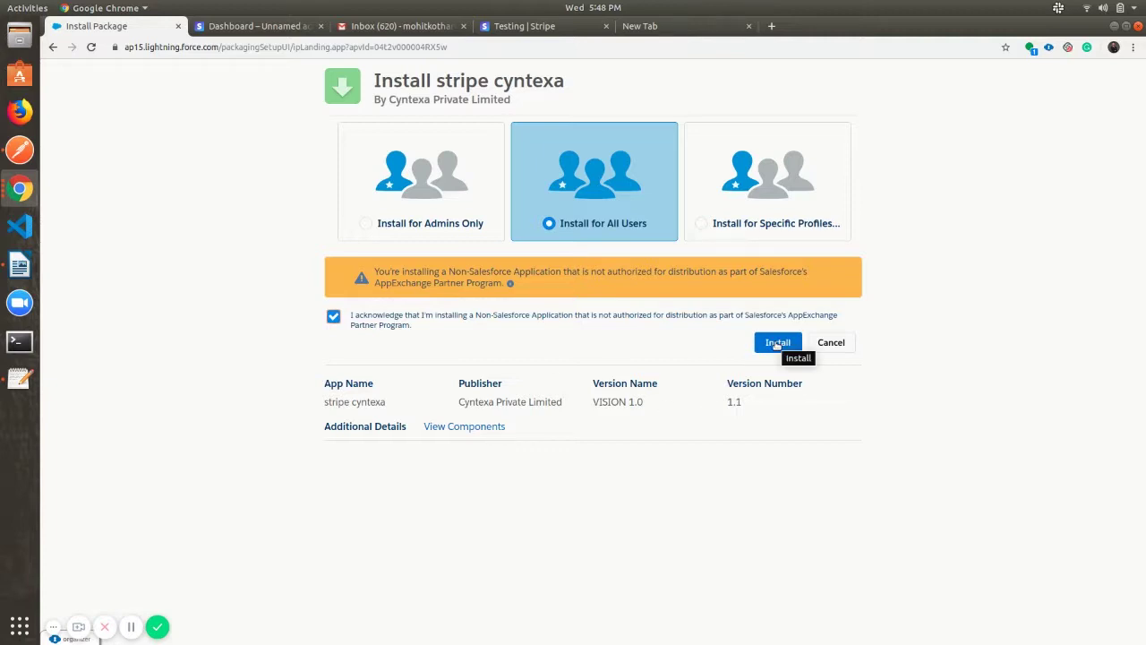
click(777, 346)
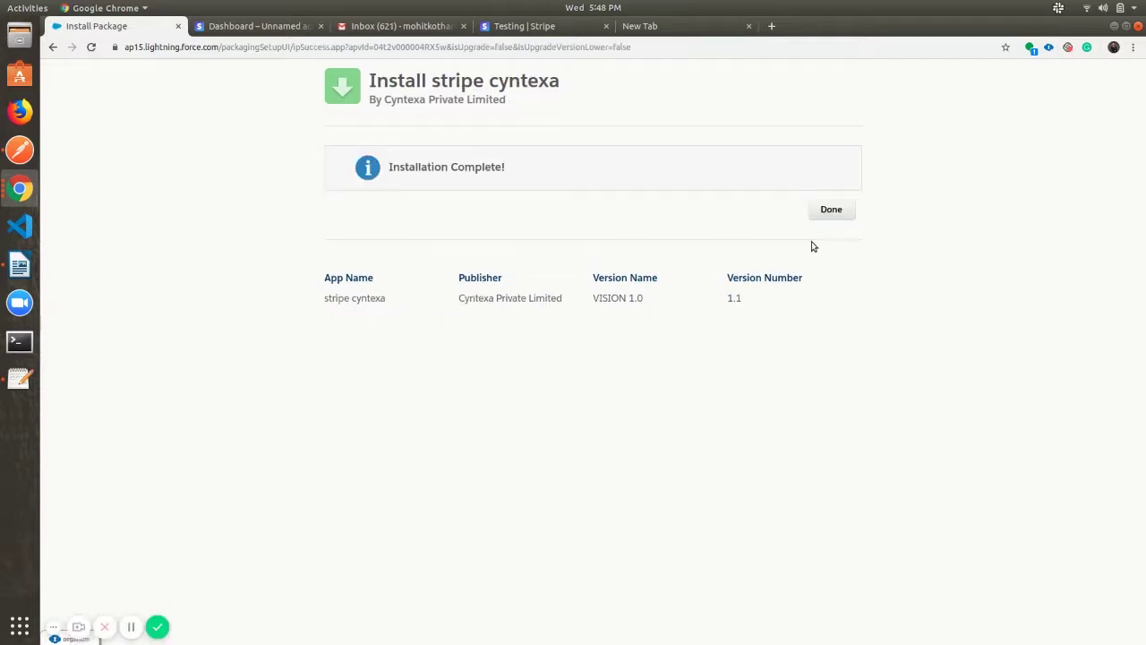
click(837, 212)
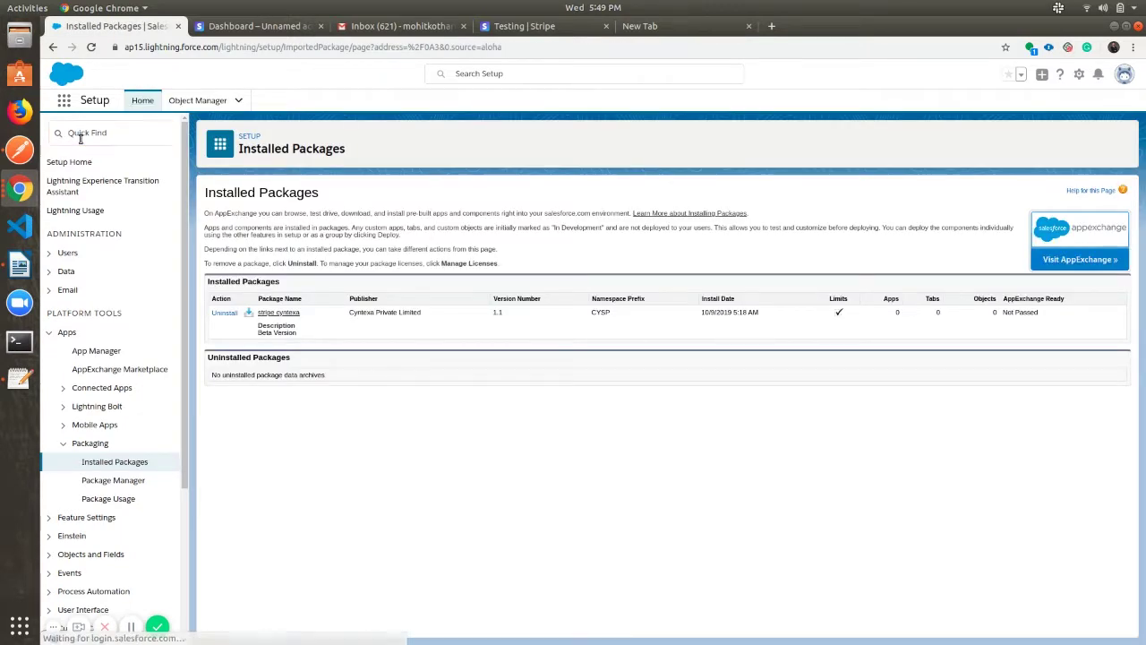
Step: Find "my domain" in Setup and open the My Domain page
click(80, 138)
text(m)
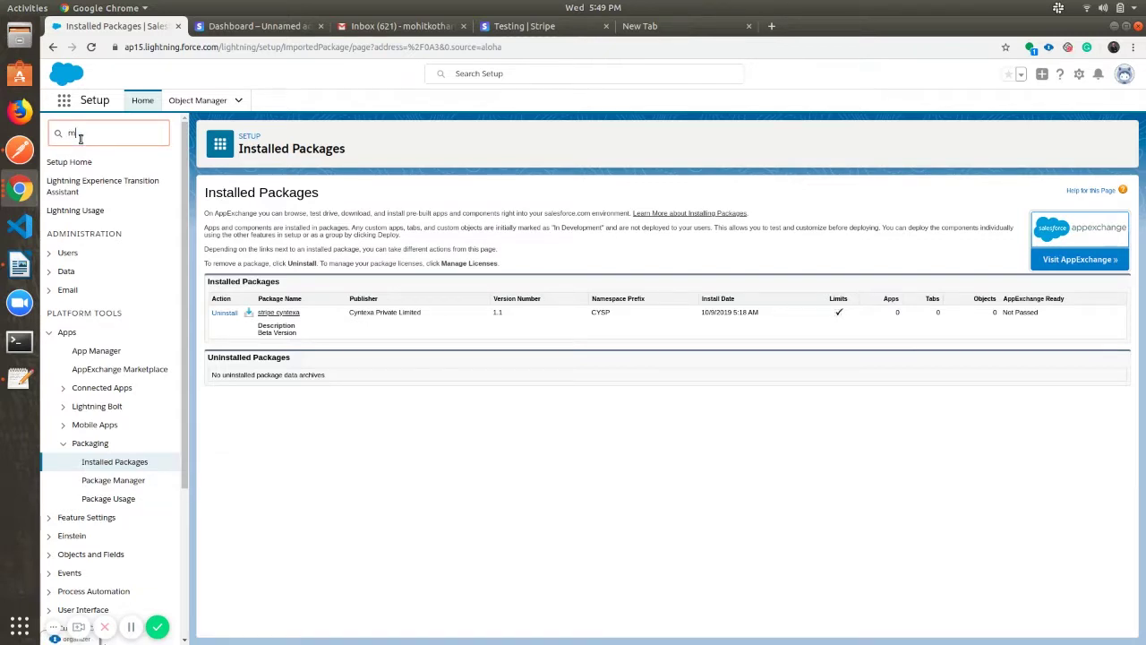
text(y domain)
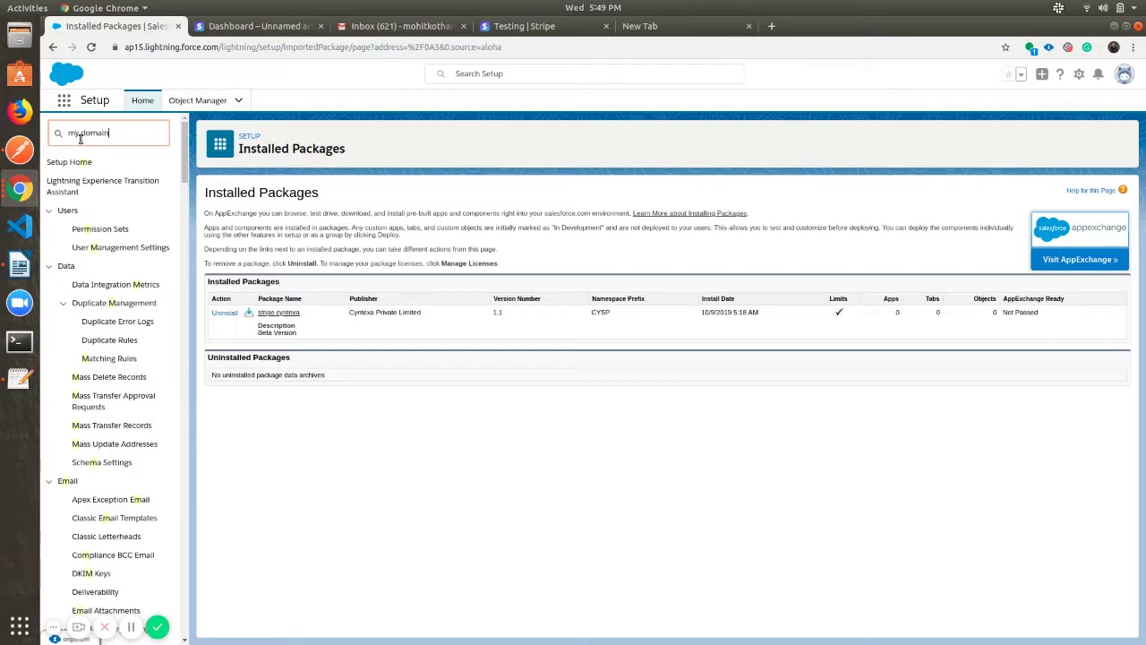
click(99, 181)
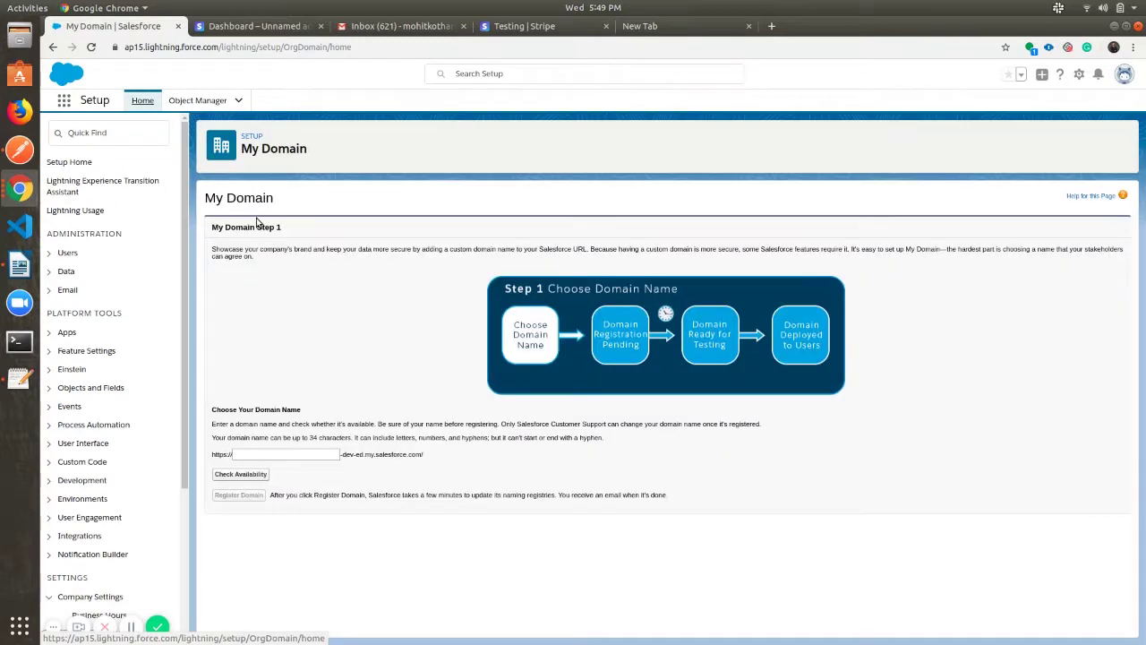
Step: Enter testVISION1 as the My Domain name, check its availability and register the domain
click(283, 454)
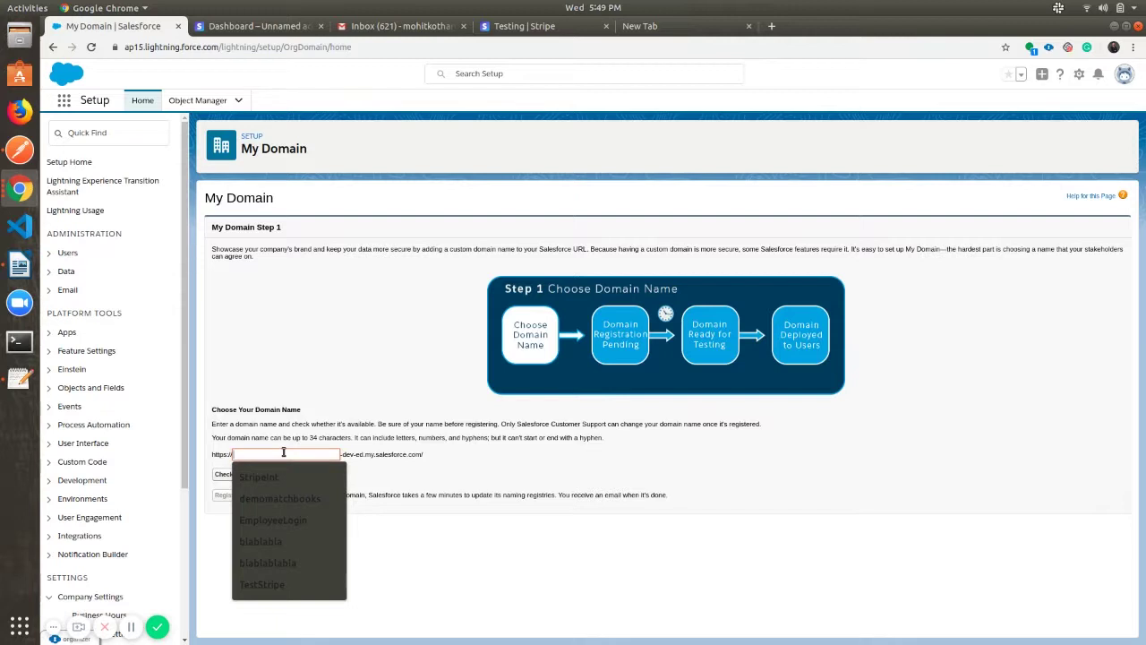
text(test)
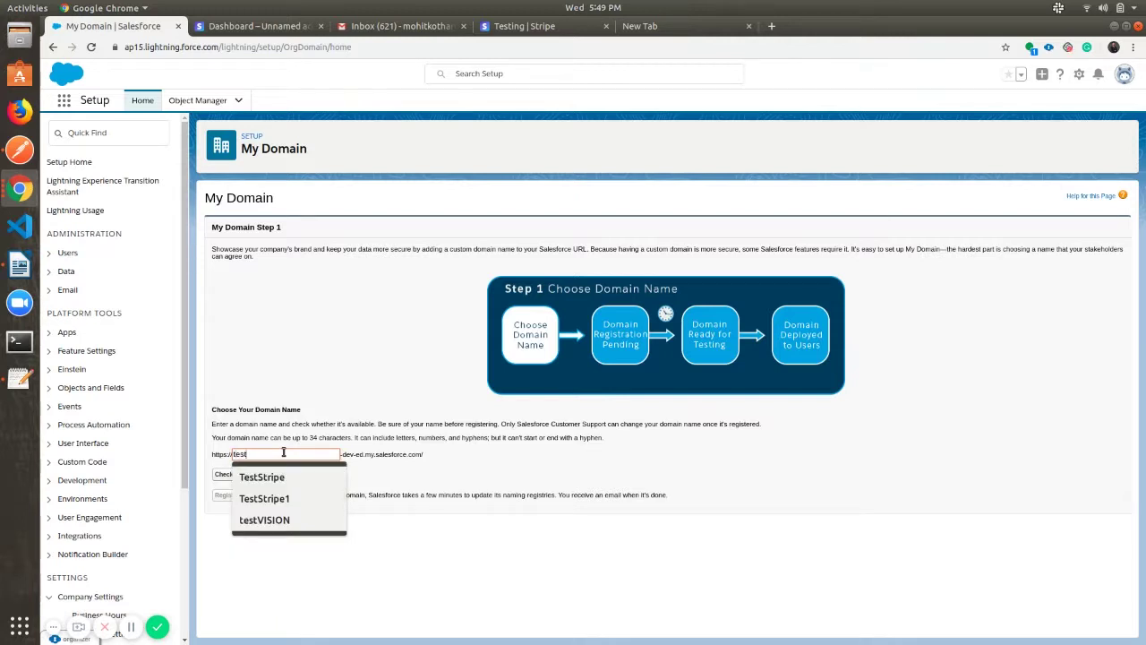
key(Down)
key(Down)
key(Down)
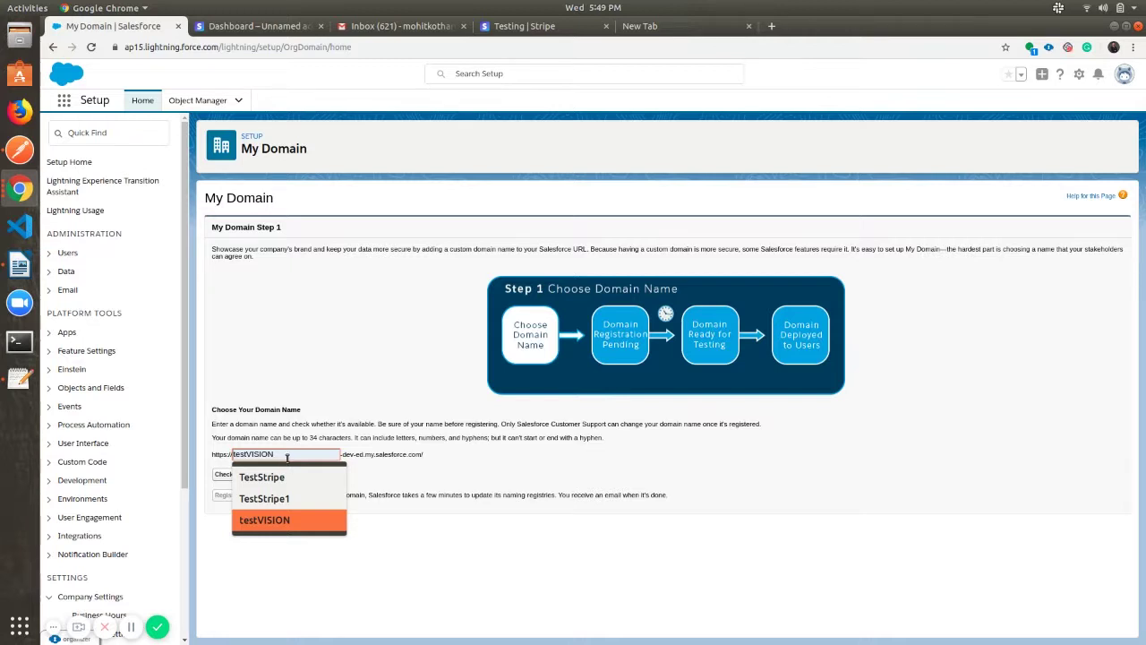
key(Return)
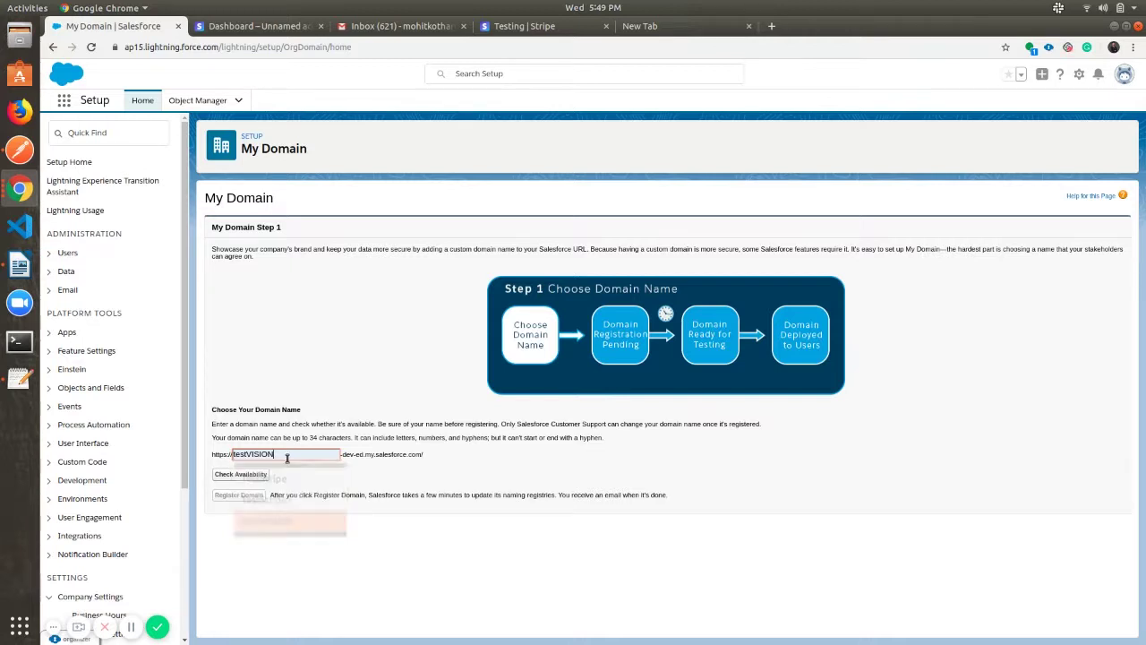
text(1)
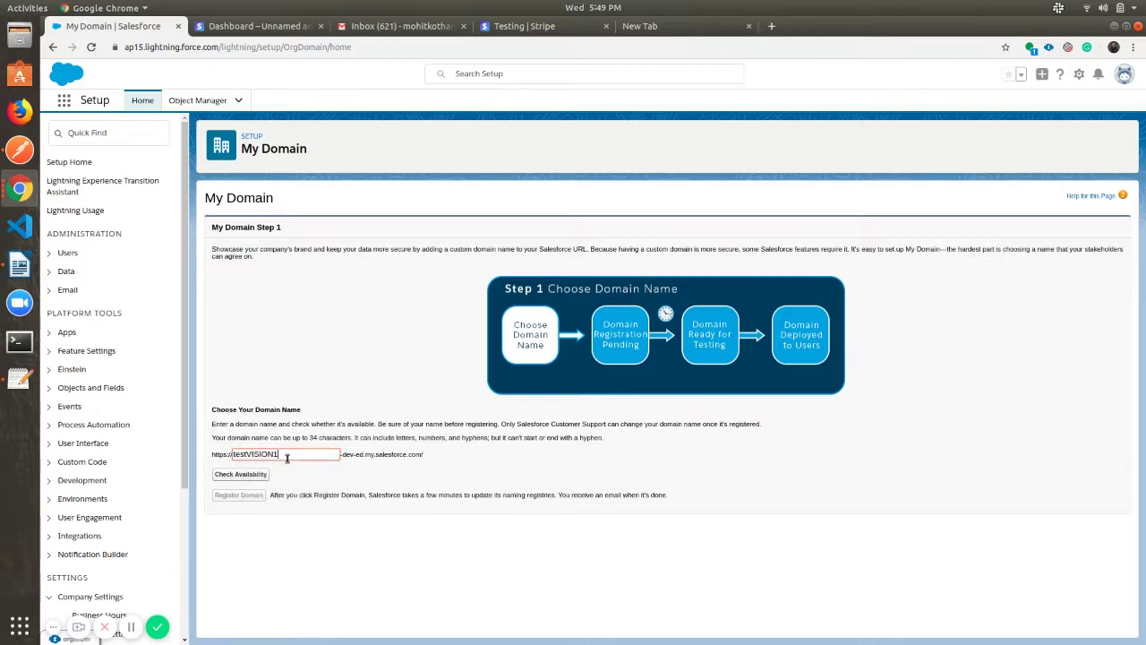
click(246, 476)
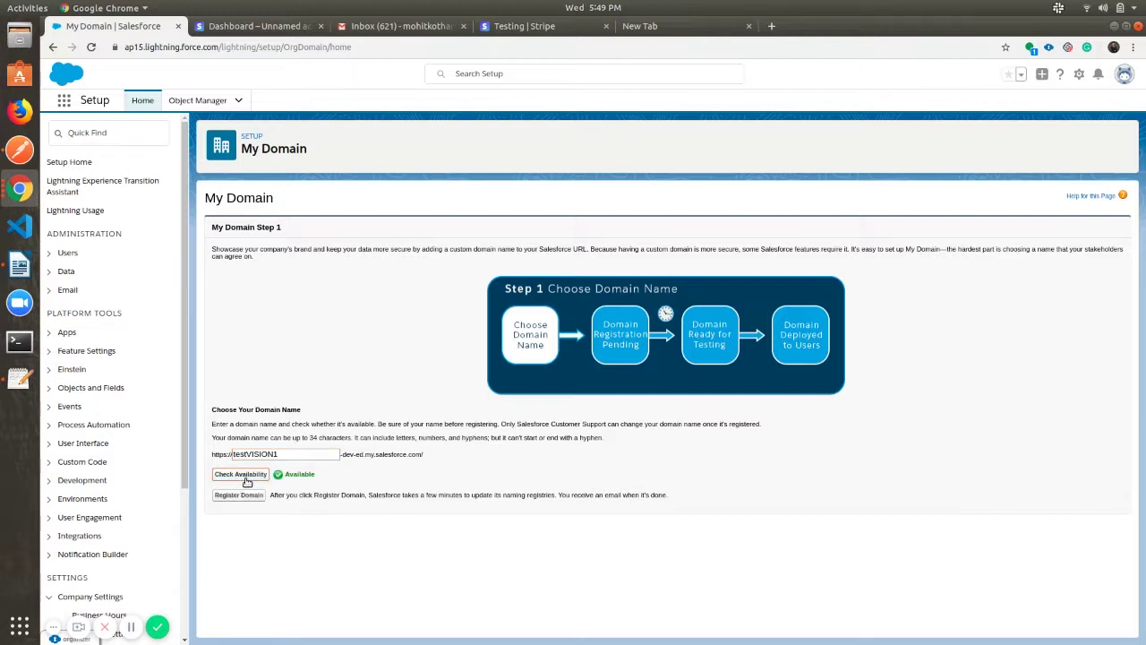
click(240, 495)
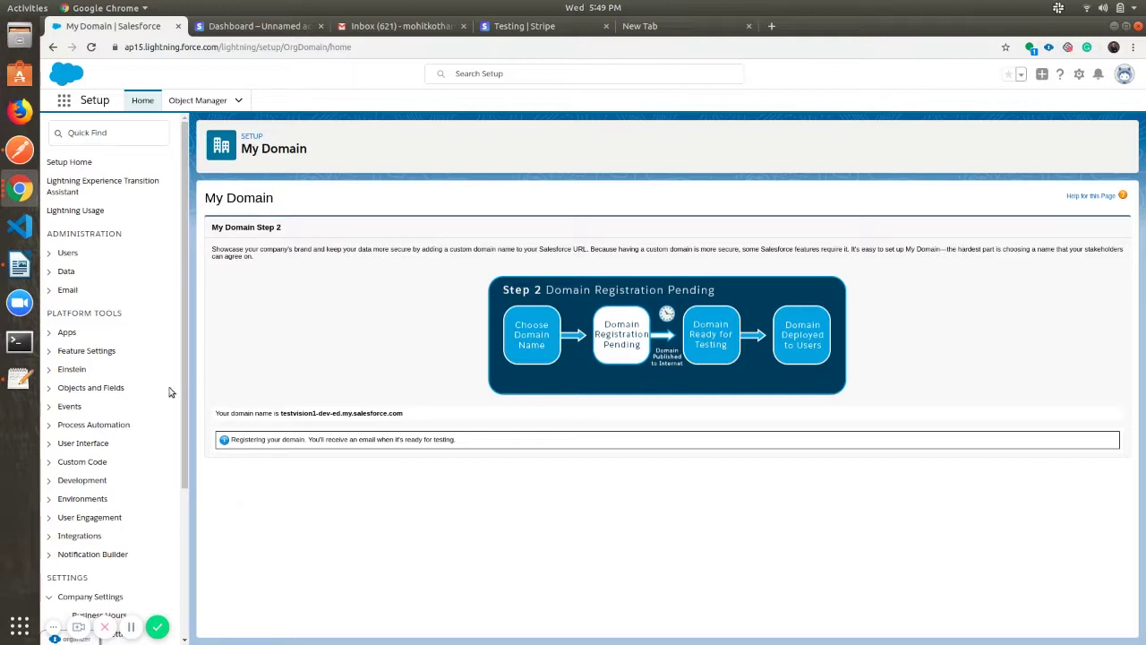
Step: Find "site" in Setup and open the Sites page
click(93, 133)
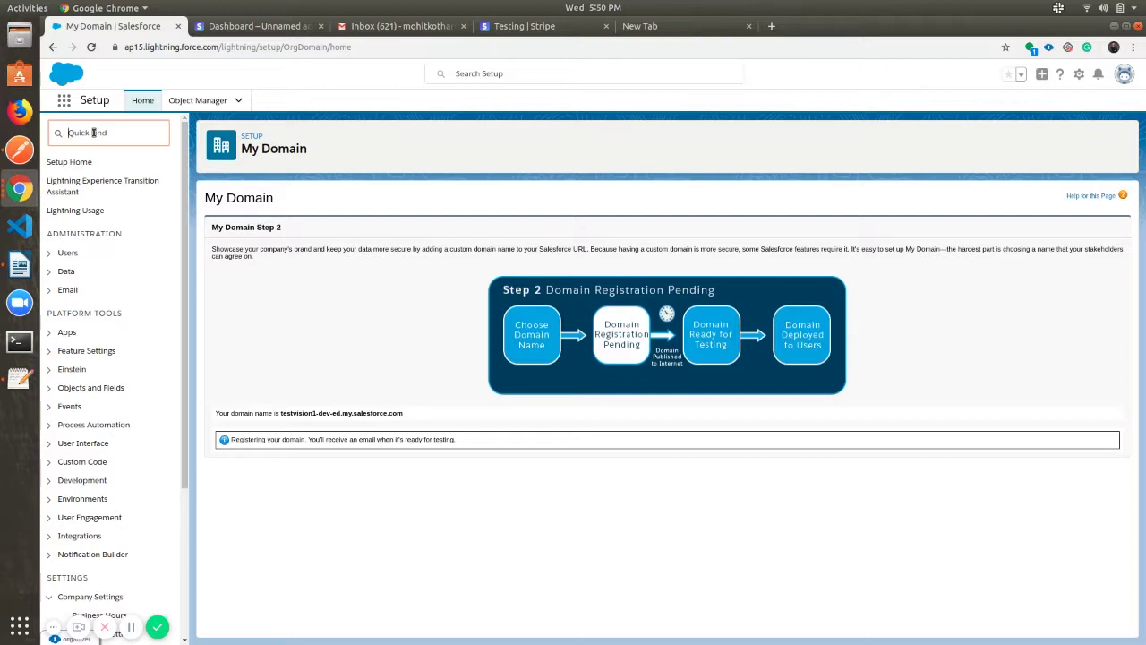
text(site)
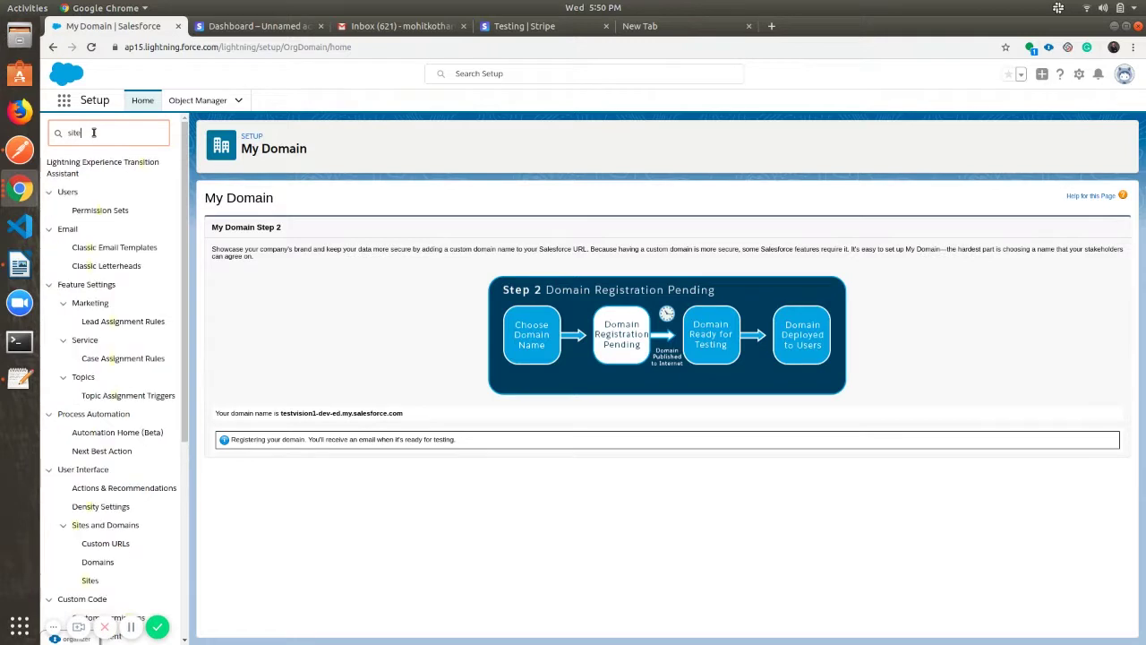
click(90, 239)
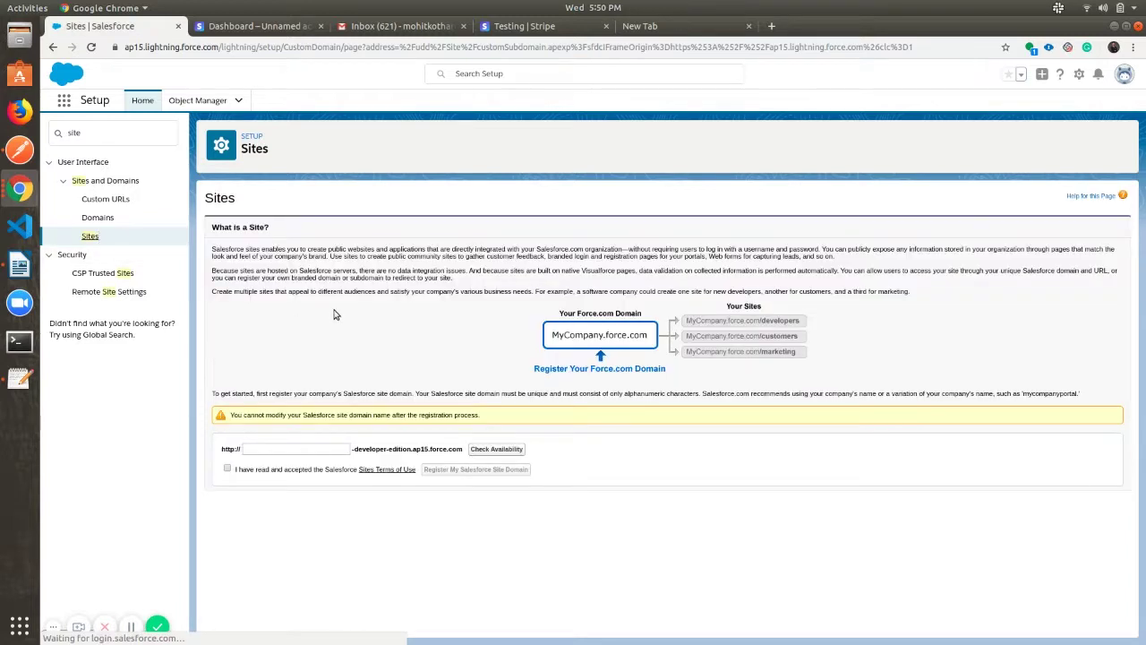
Step: Check the availability of the site domain DemoVISION1, accept the Sites Terms of Use and register it
click(270, 451)
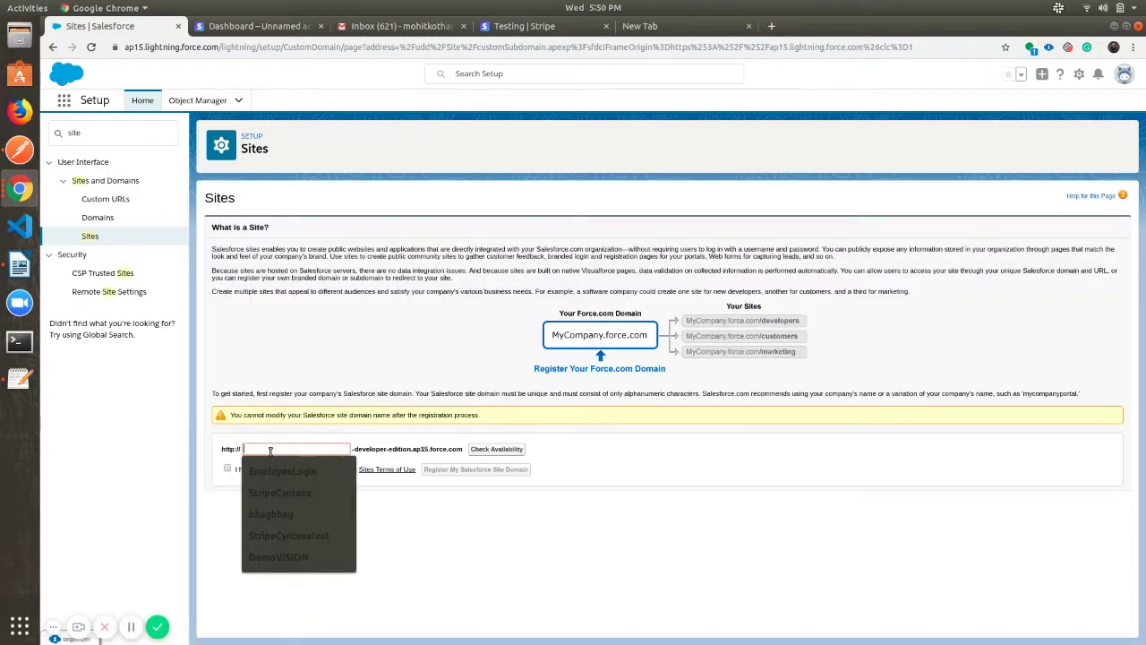
click(273, 557)
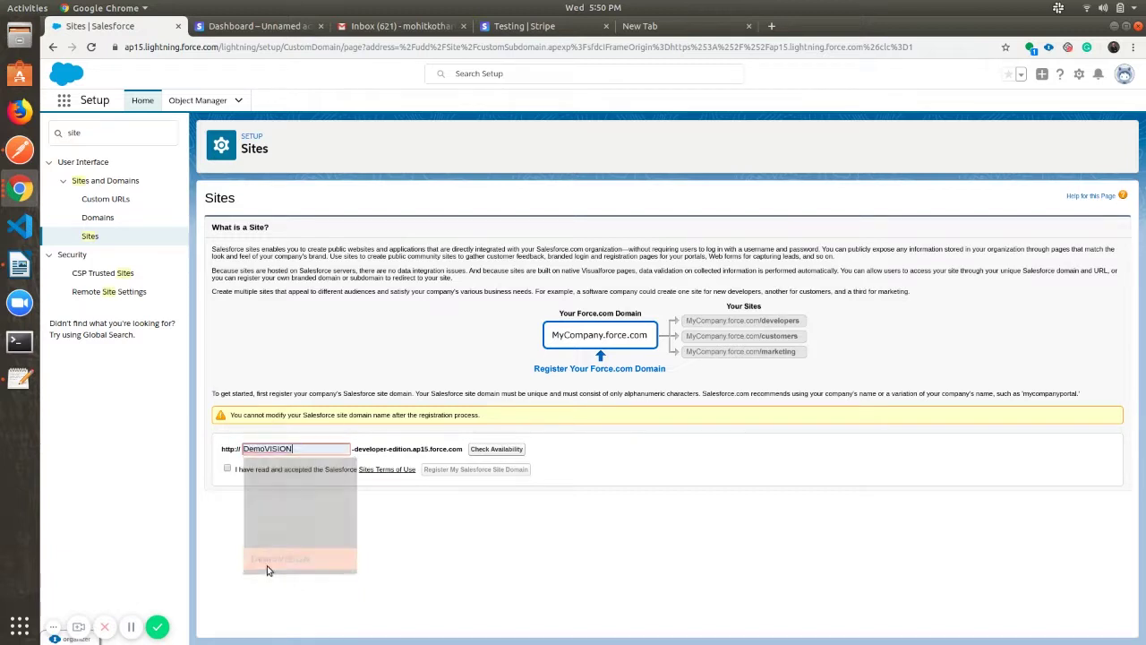
text(1)
click(484, 452)
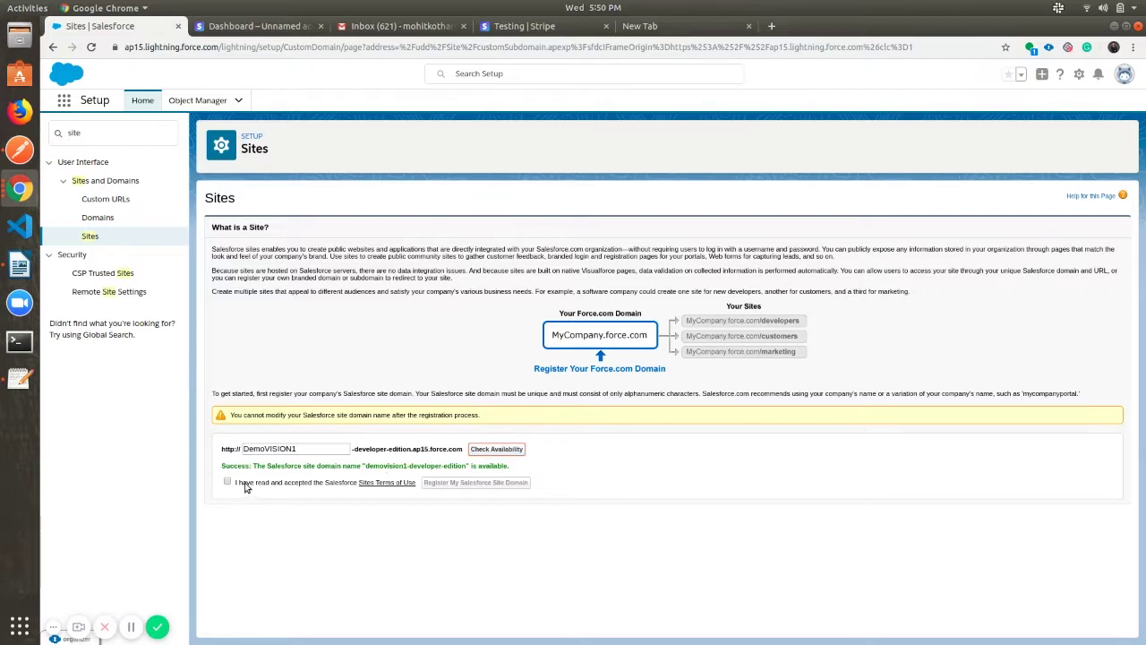
click(227, 481)
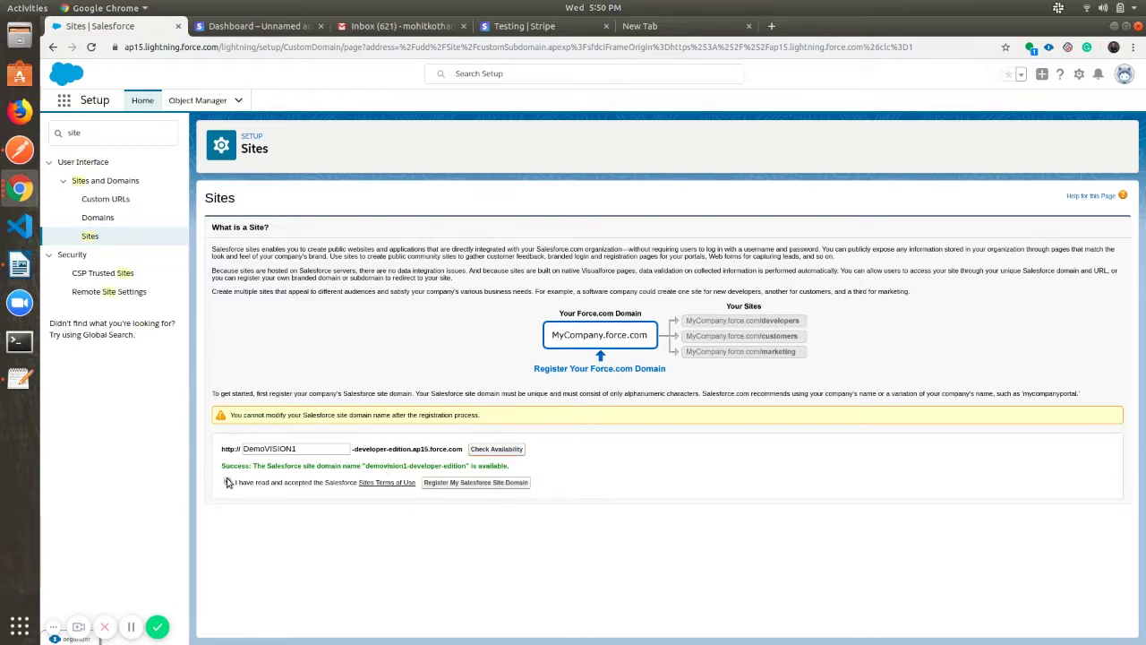
click(475, 482)
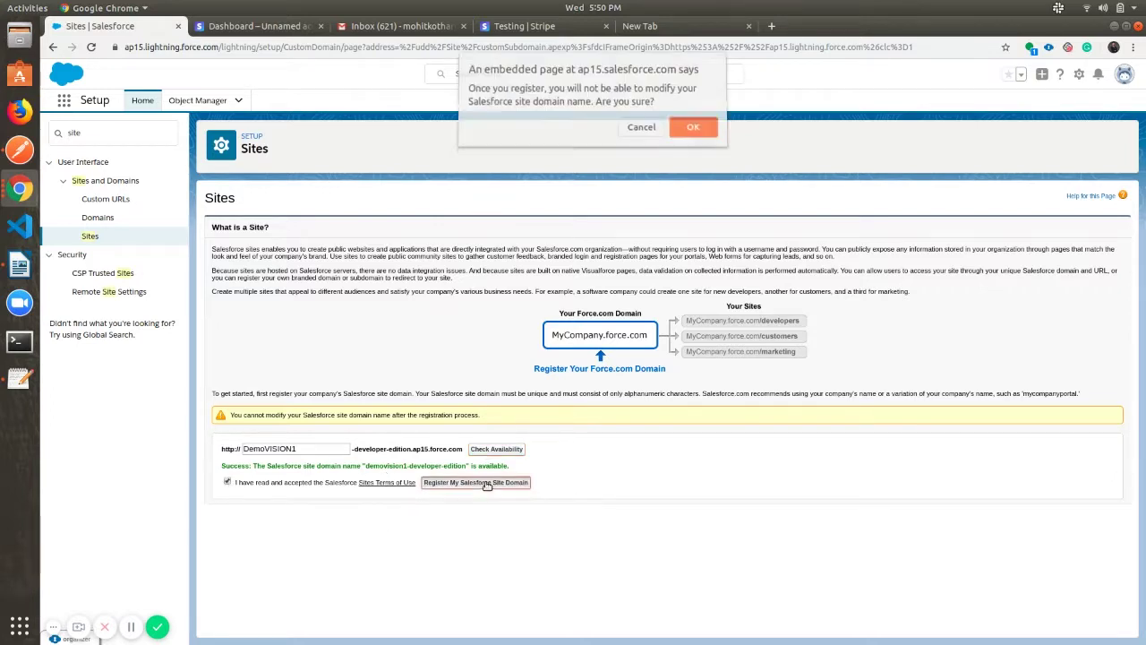
click(694, 131)
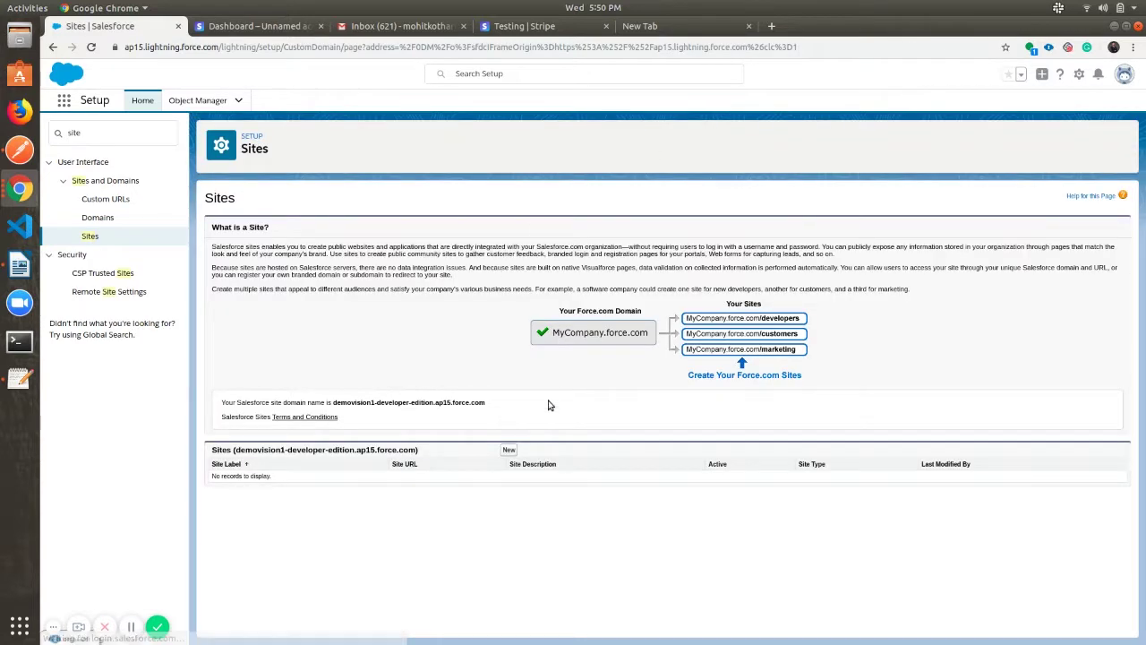
Step: Create and save an active site labelled Stripe with AnswersHome as its active site home page
click(505, 451)
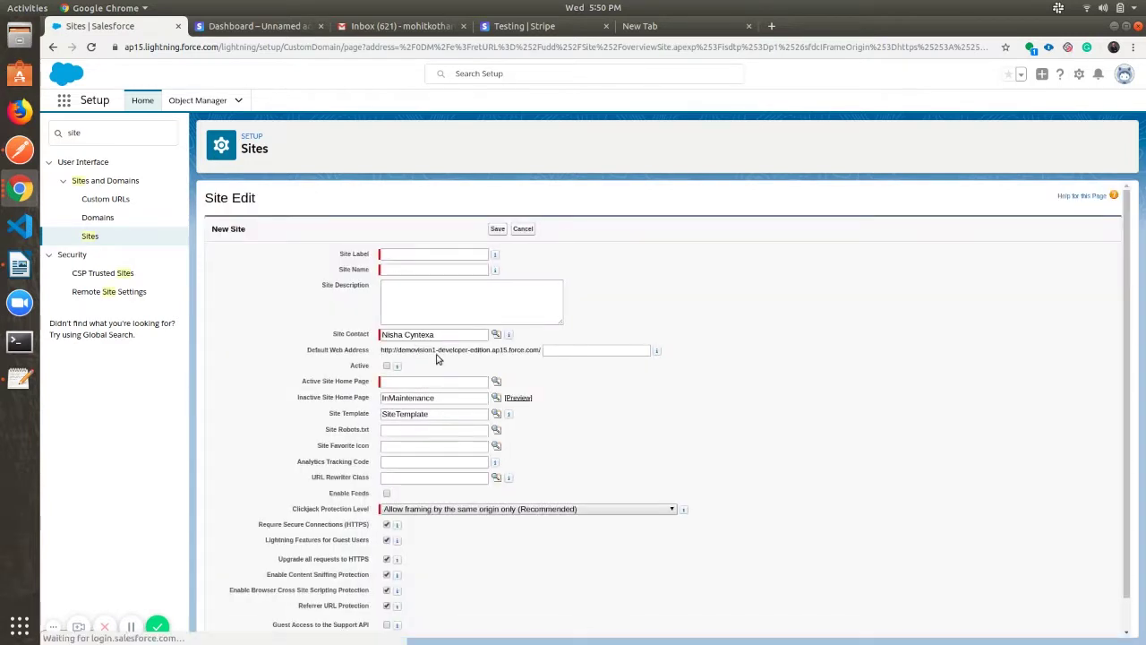
click(412, 253)
click(409, 254)
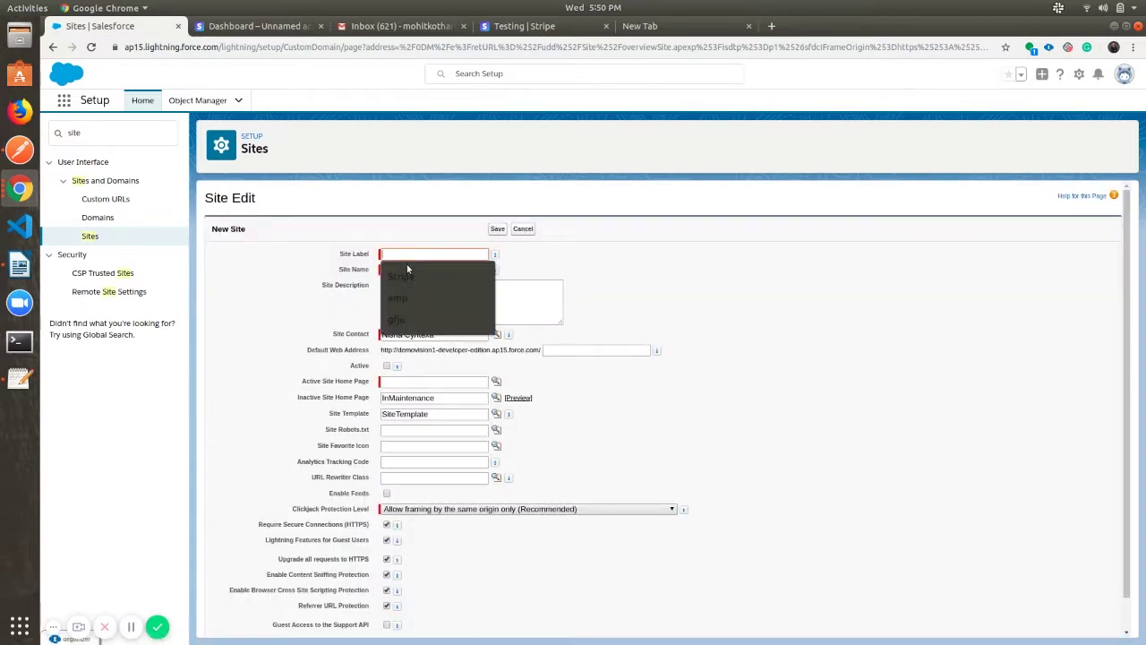
click(408, 274)
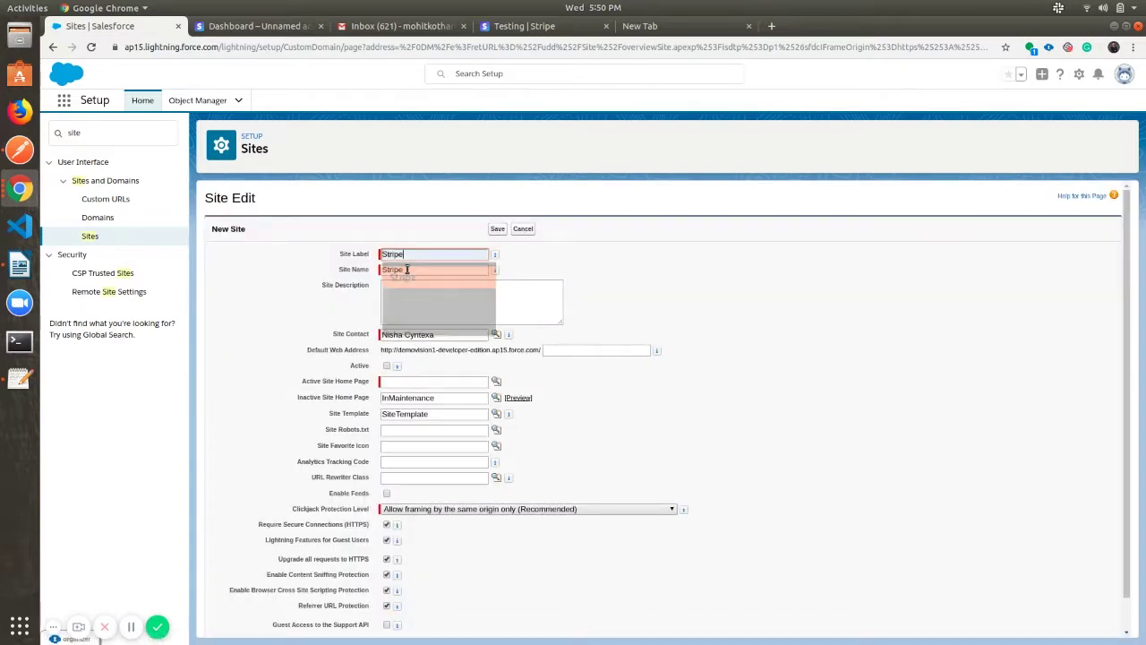
click(387, 366)
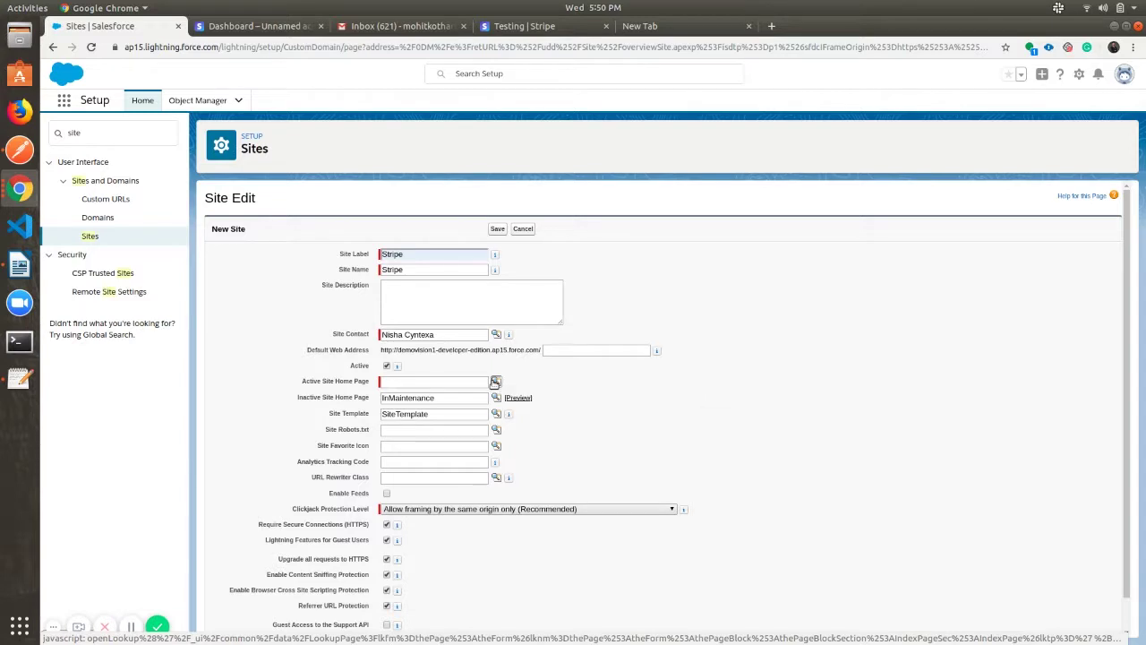
click(495, 383)
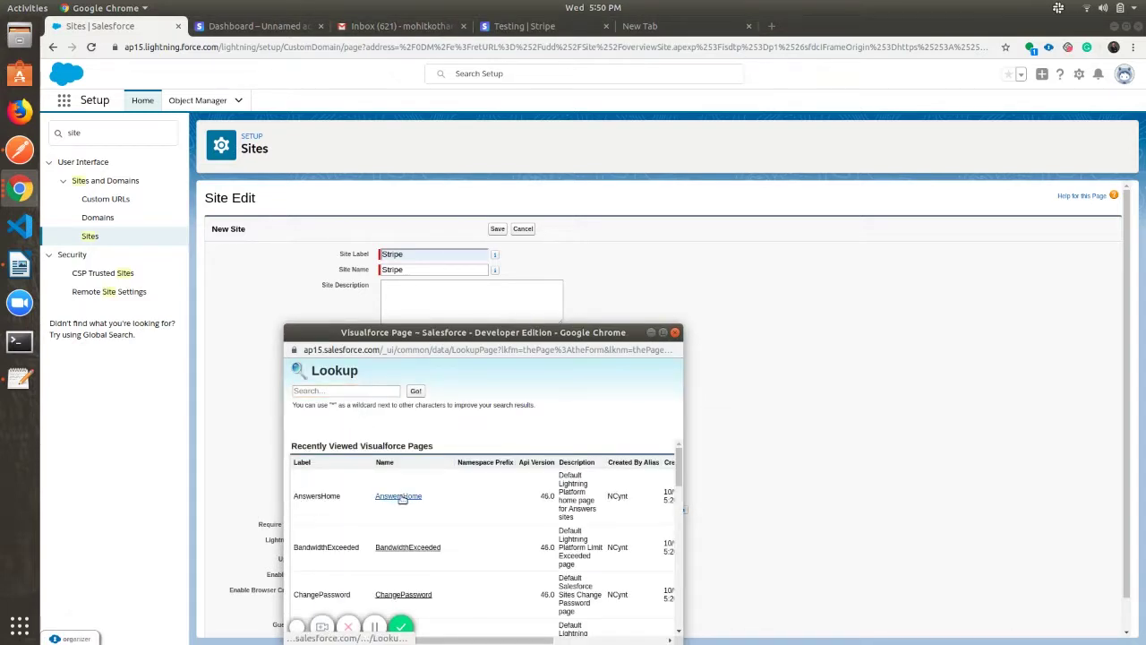
click(400, 497)
click(499, 230)
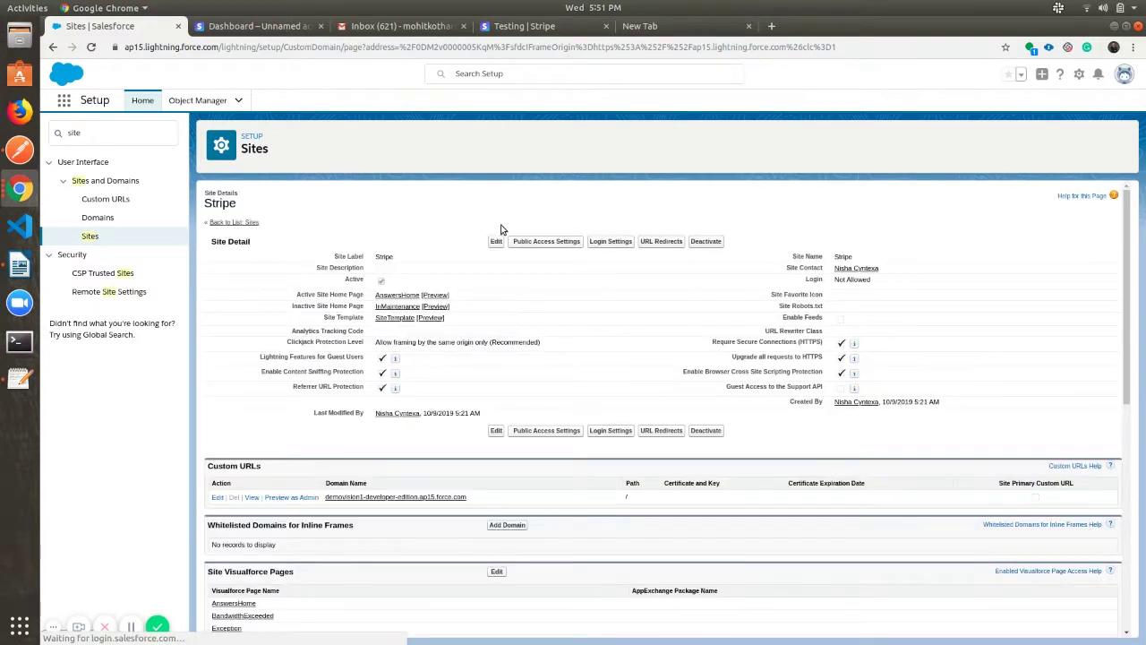
Step: Enable the CYSP.StripeWebhookClass Apex class in the Stripe site's public access settings and save
click(548, 241)
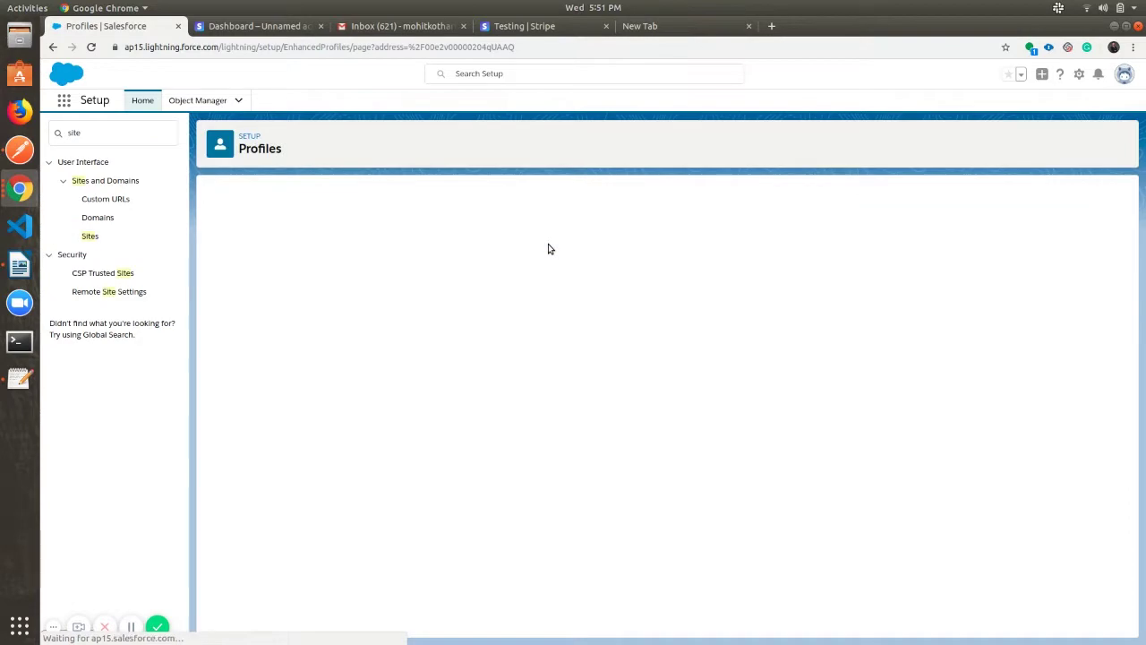
drag(1126, 235, 1128, 605)
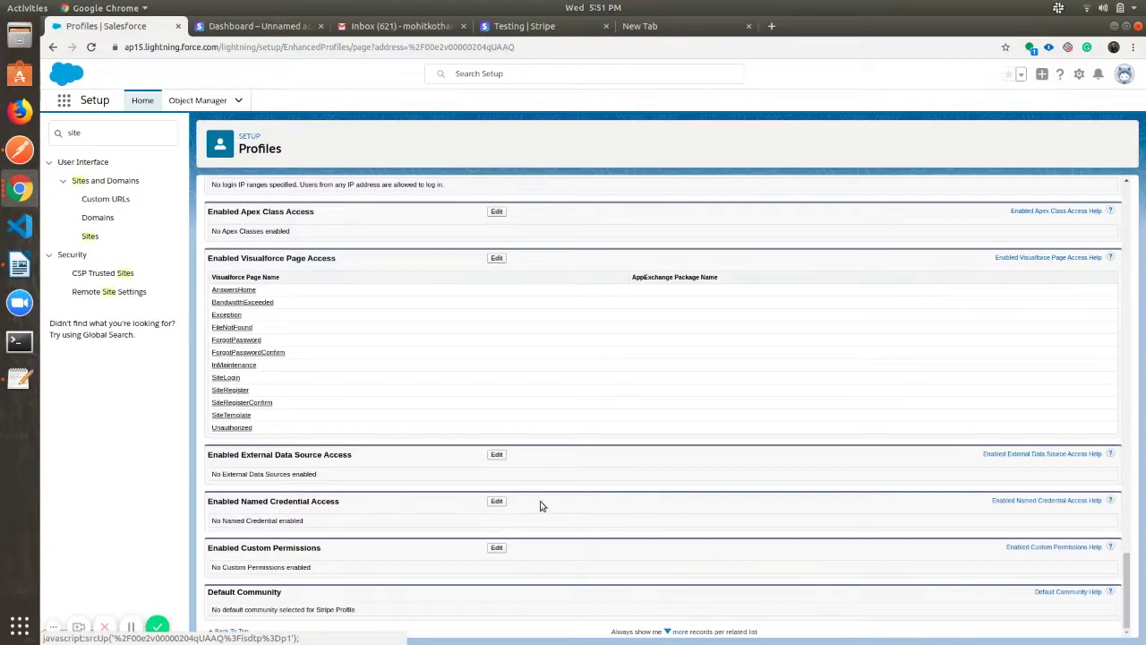
click(497, 213)
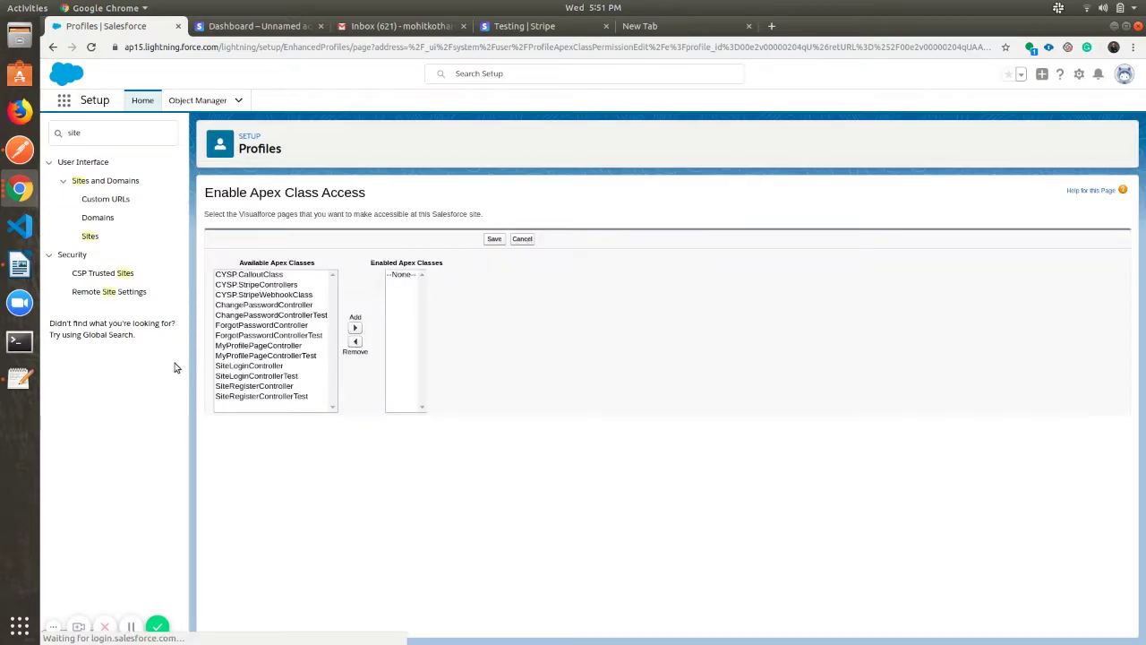
click(271, 295)
click(355, 328)
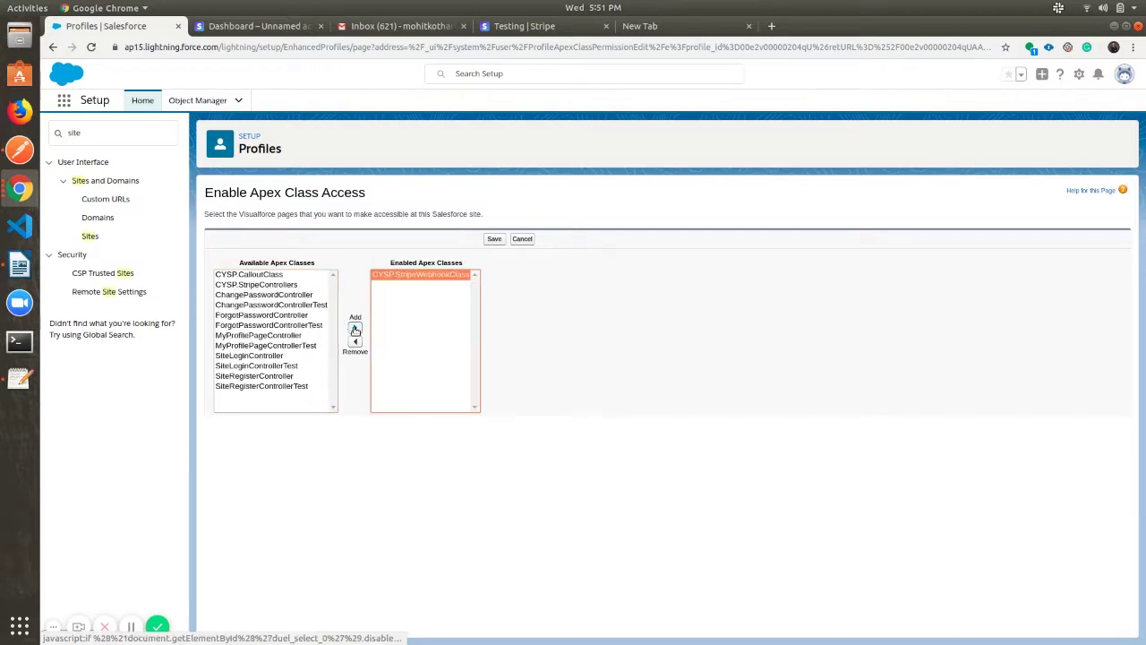
click(493, 238)
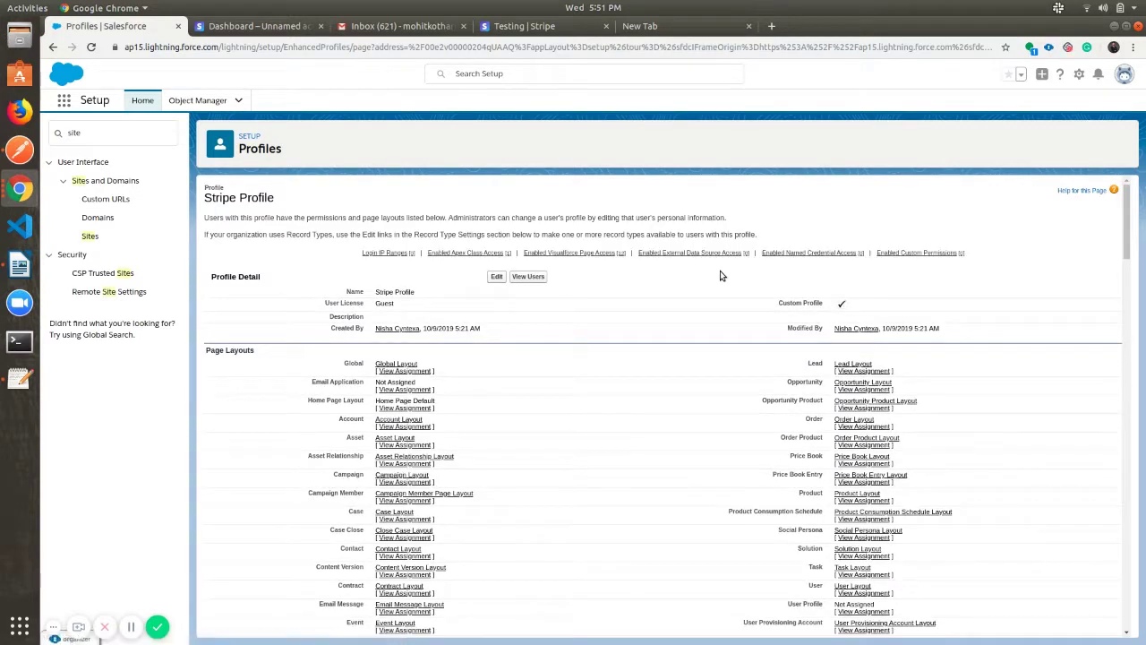
Step: Grant the Stripe Profile Read and Create permissions on Accounts and Opportunities and save the profile
mouse_move(958, 255)
click(497, 278)
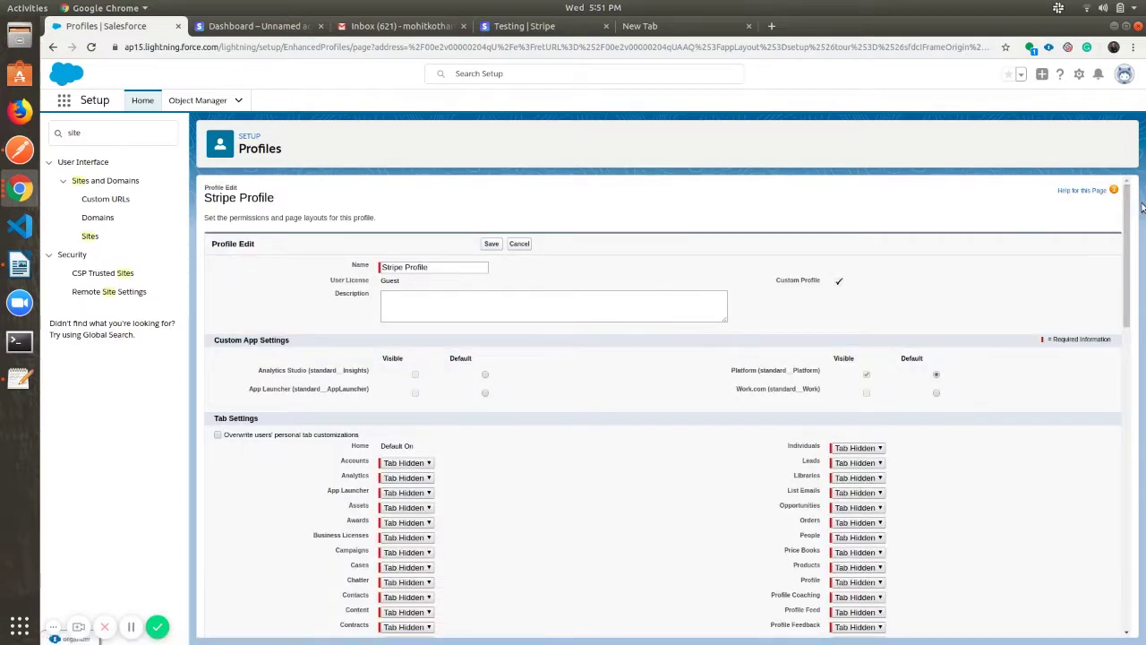
drag(1128, 212, 1122, 507)
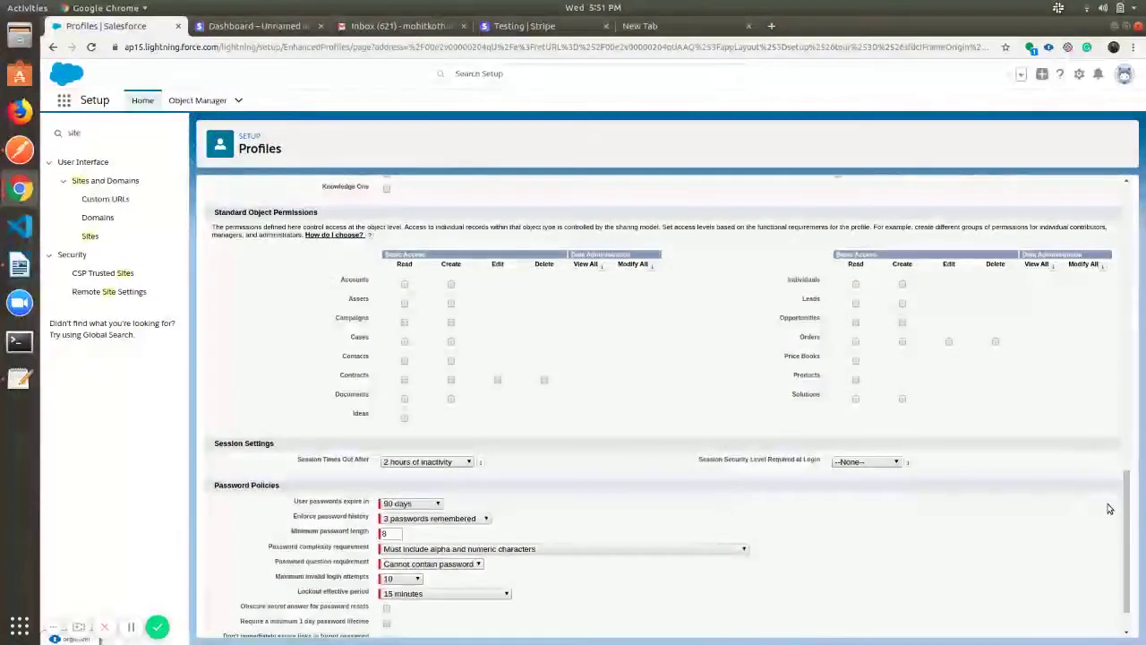
click(452, 285)
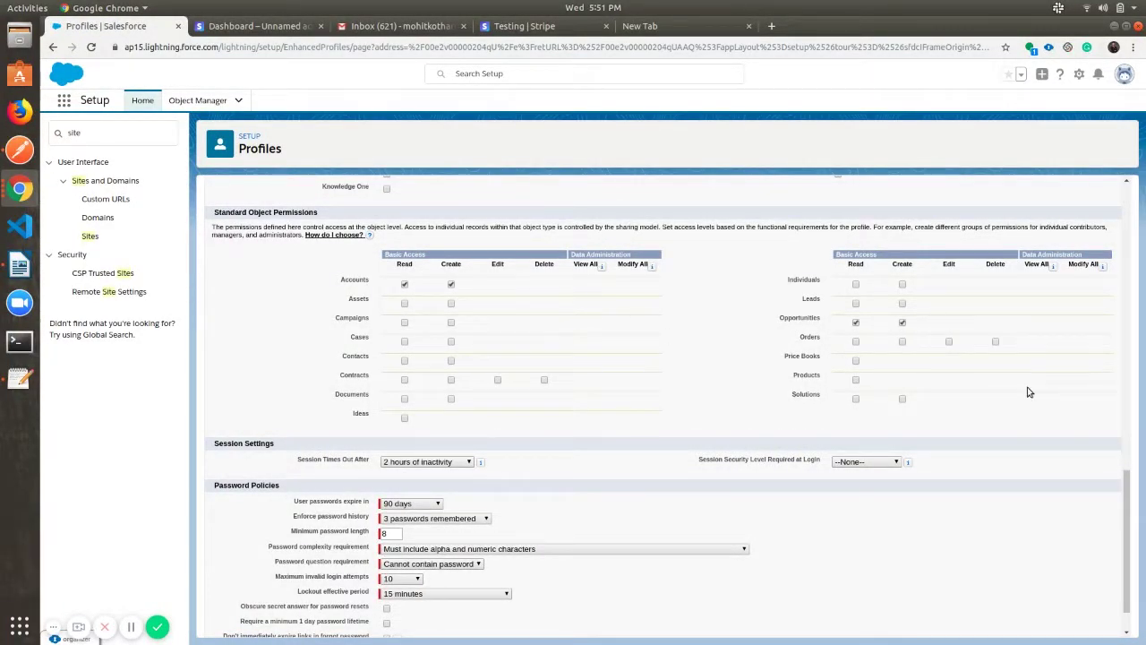
drag(1125, 510, 1094, 230)
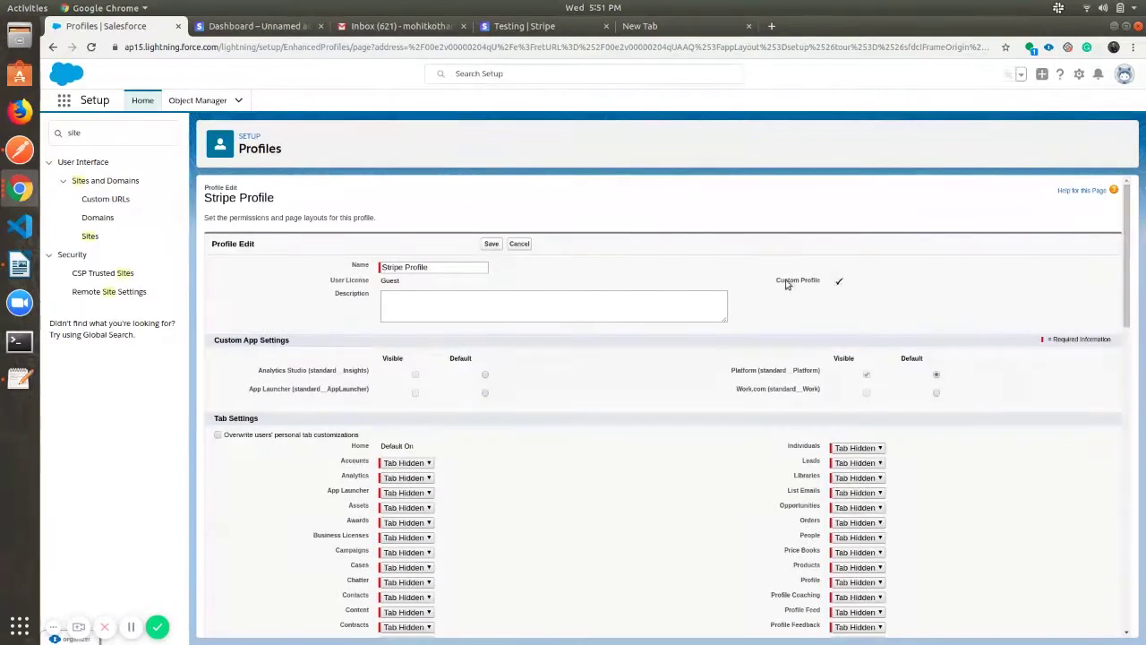
click(491, 243)
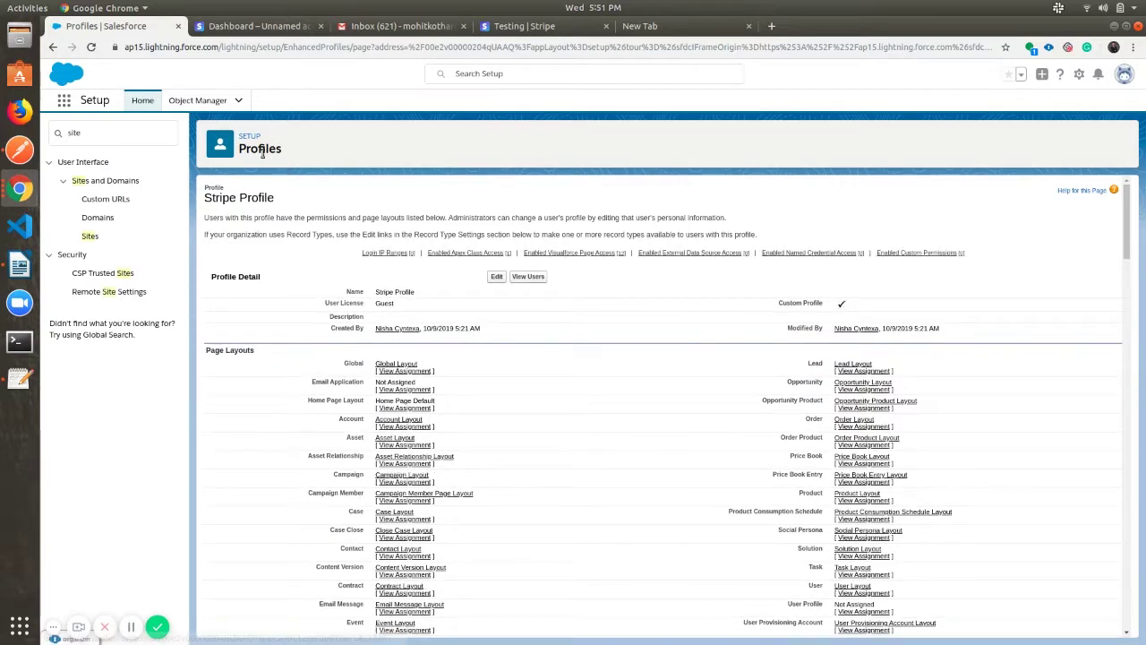
Step: Switch to the Stripe dashboard, open the developer API keys and copy the test publishable key
click(239, 30)
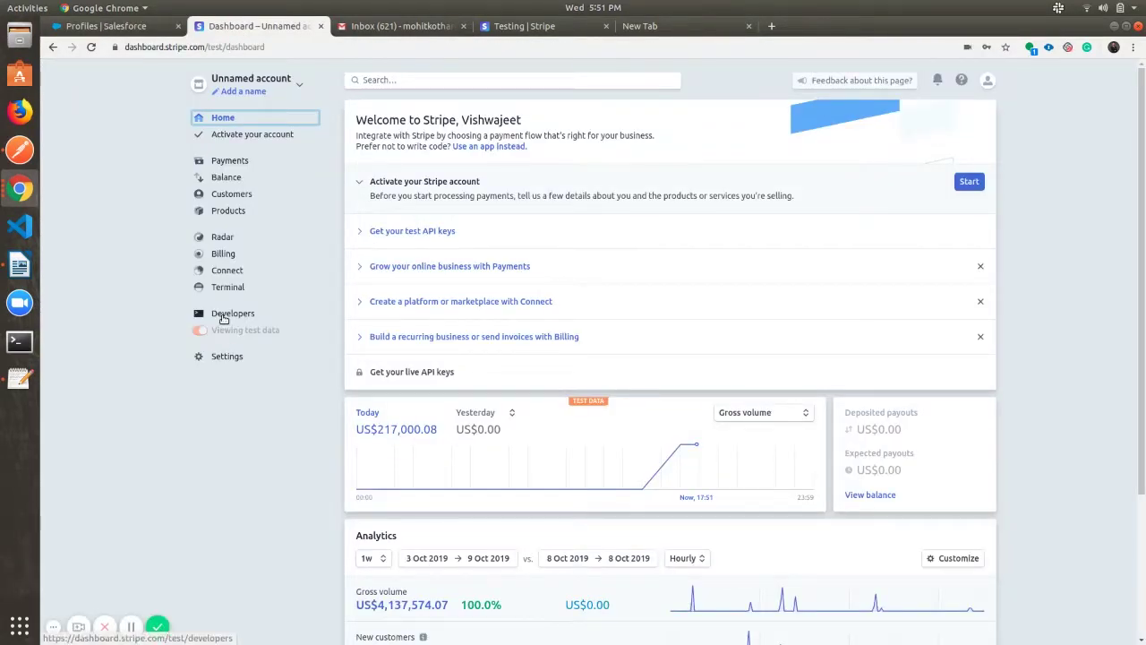
click(224, 316)
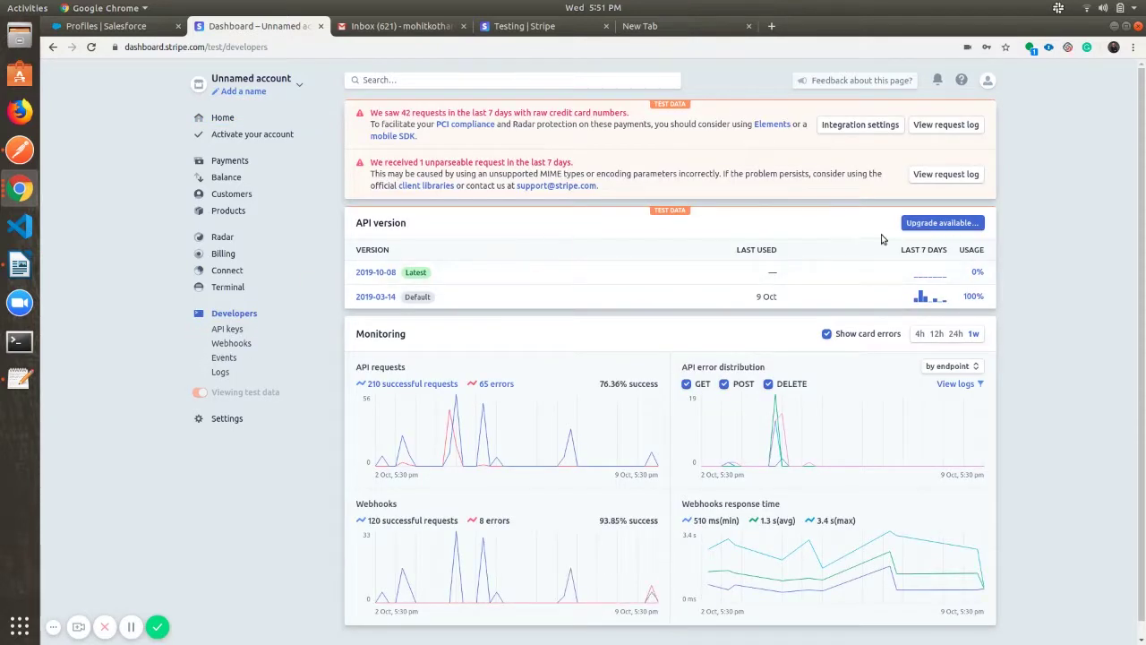
click(227, 331)
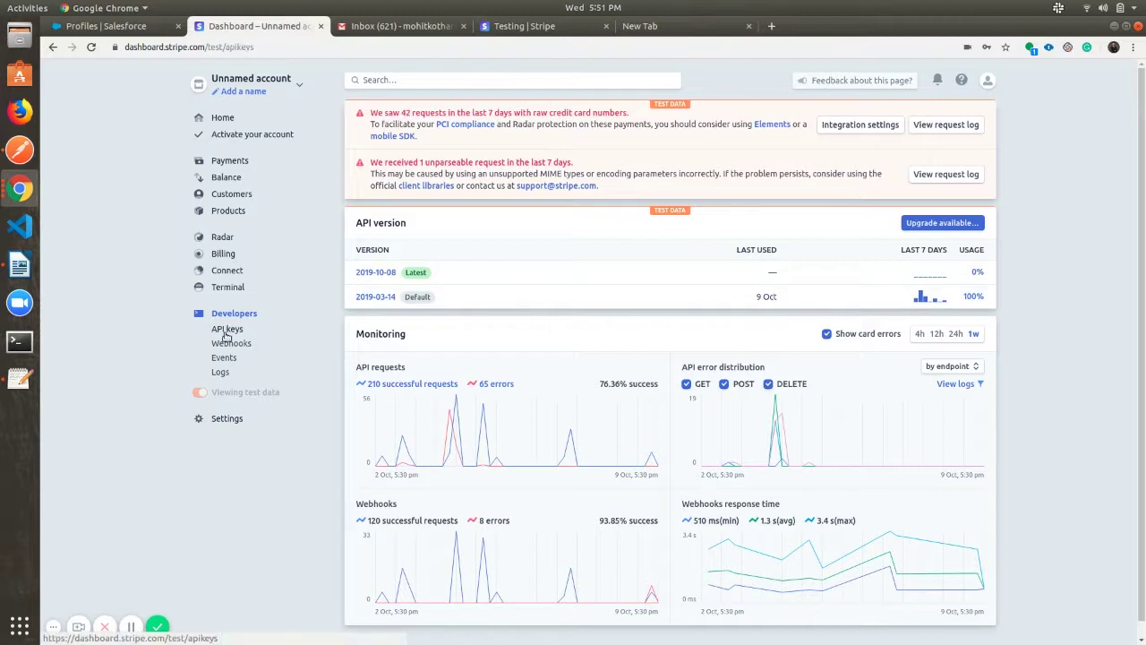
click(710, 236)
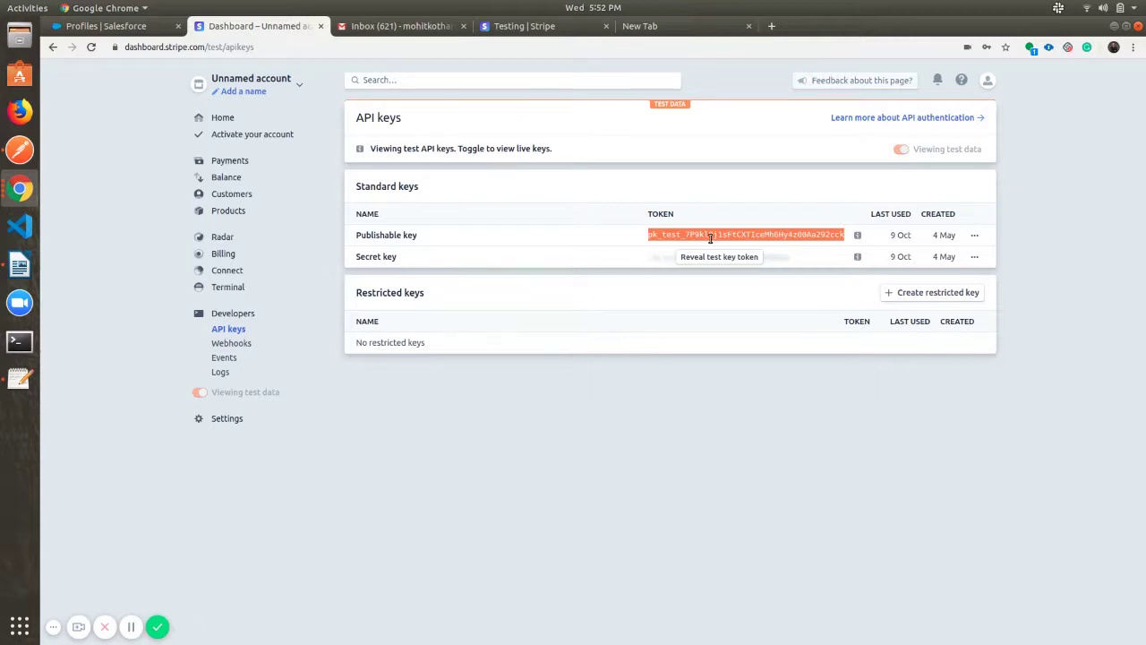
Step: Return to Salesforce Setup, find "meta", open Custom Metadata Types and list the records of the Key type
key(ctrl+Page_Up)
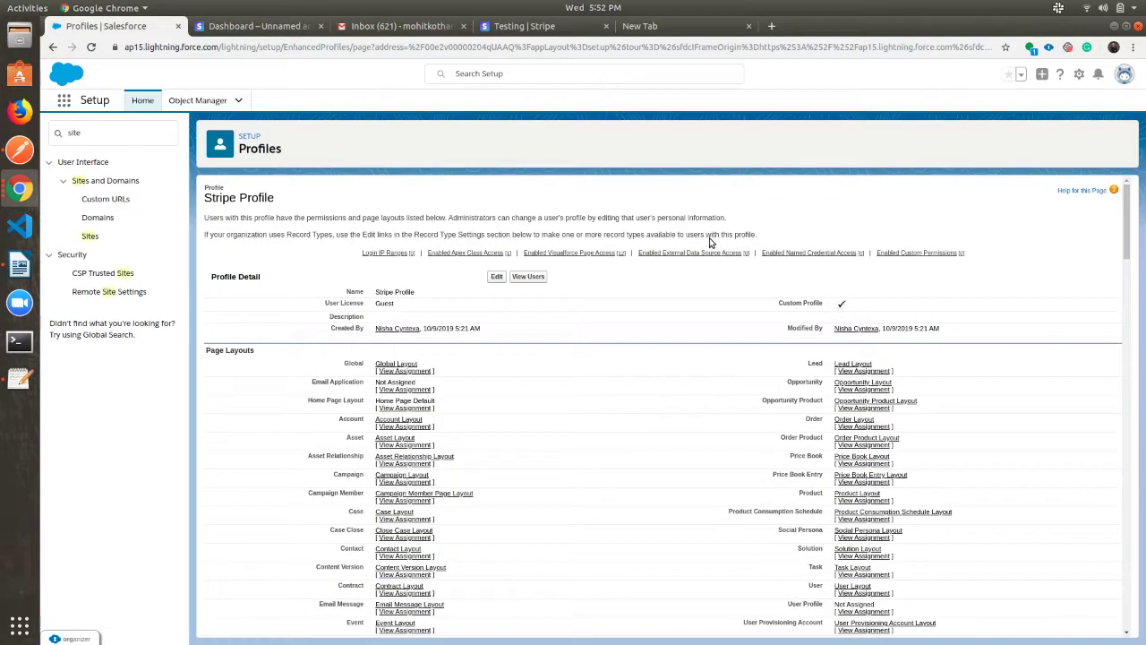
click(120, 133)
key(ctrl+a)
text(meta)
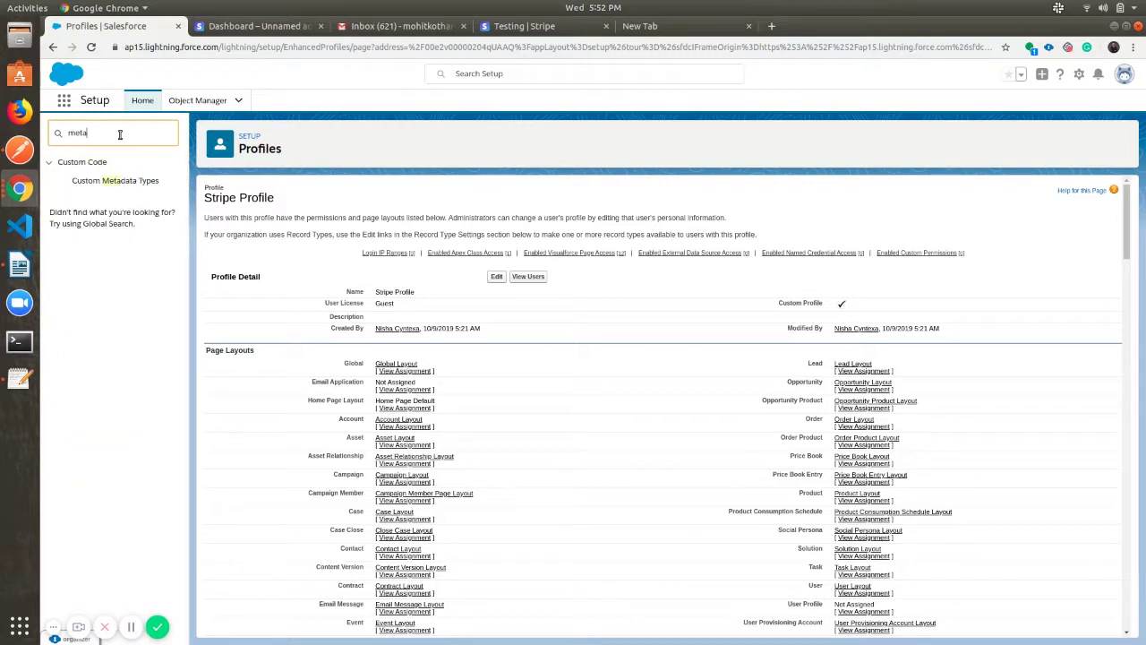
click(98, 185)
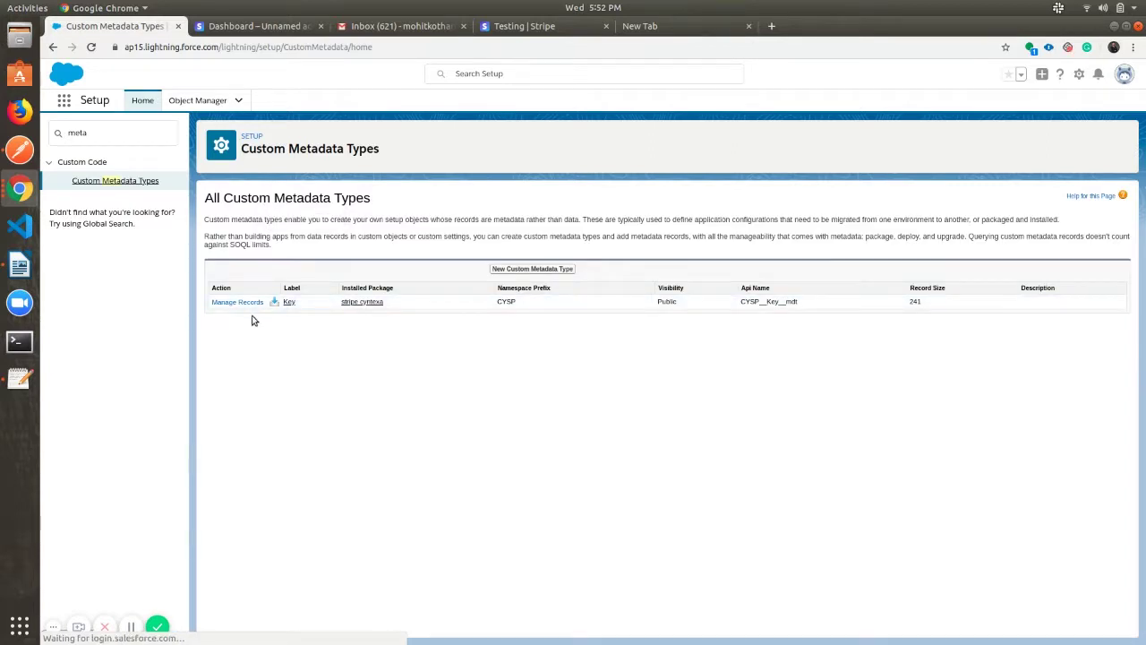
click(232, 305)
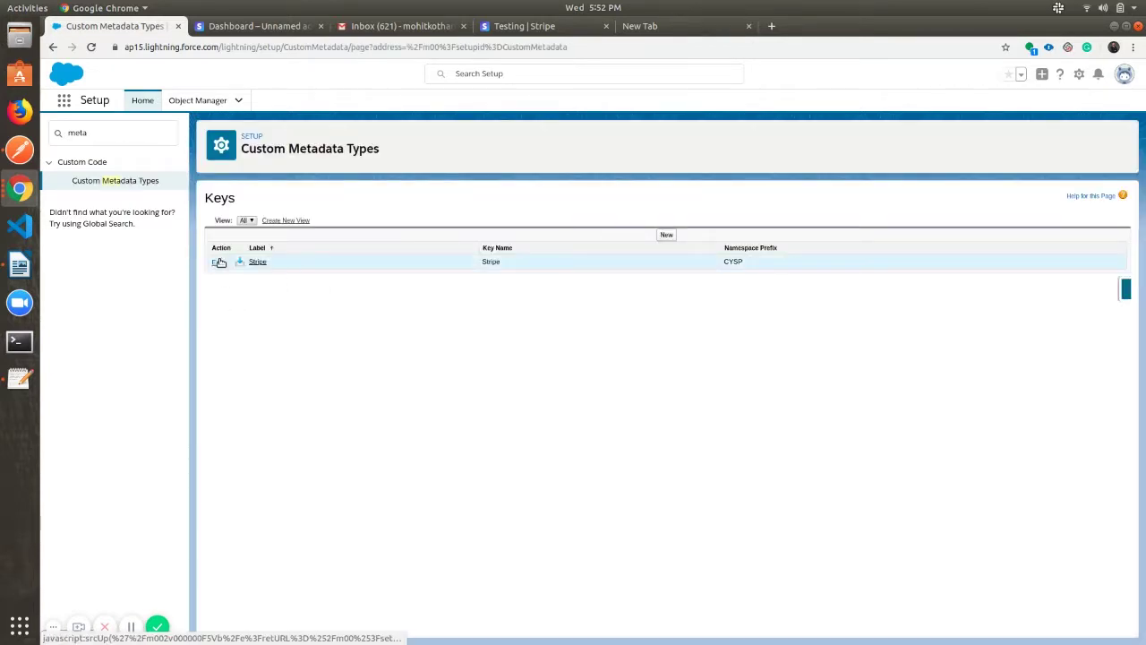
Step: Edit the Stripe key record, replace the Publishable_key placeholder with the copied publishable API key and return to the Stripe dashboard
click(218, 261)
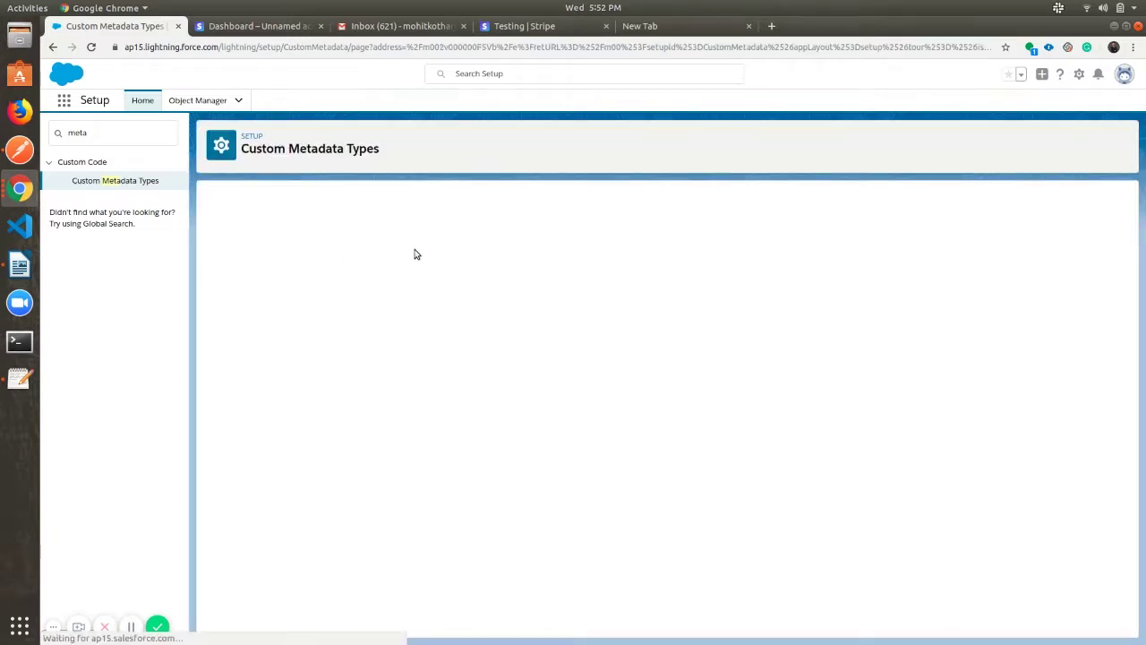
triple_click(454, 321)
click(473, 319)
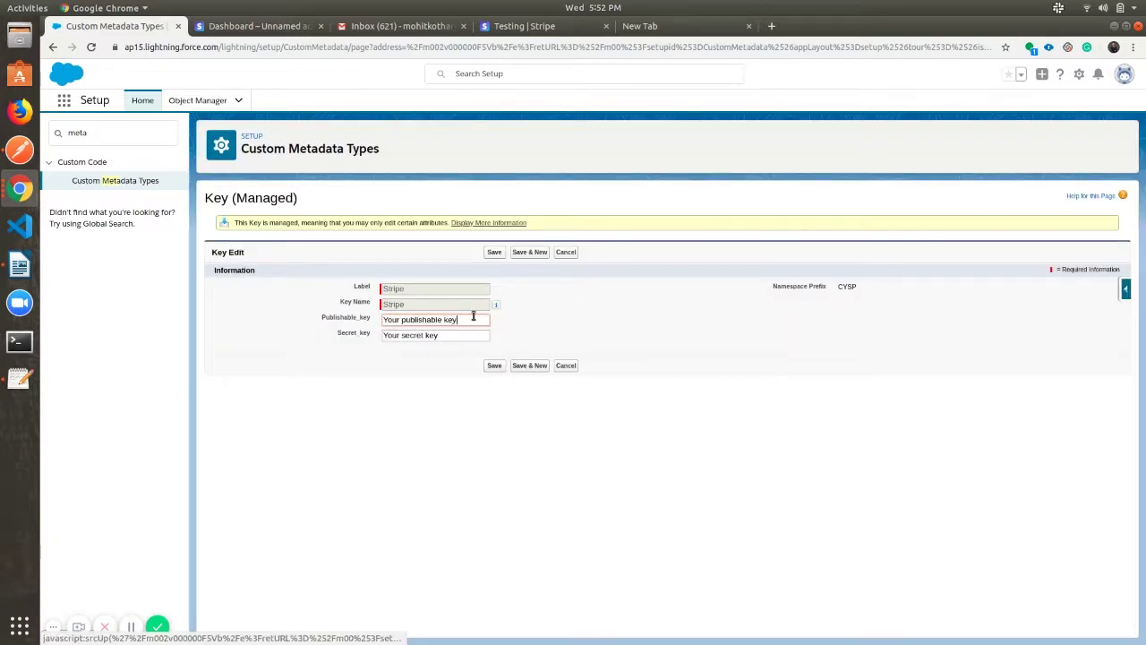
triple_click(473, 319)
key(ctrl+v)
key(ctrl+Tab)
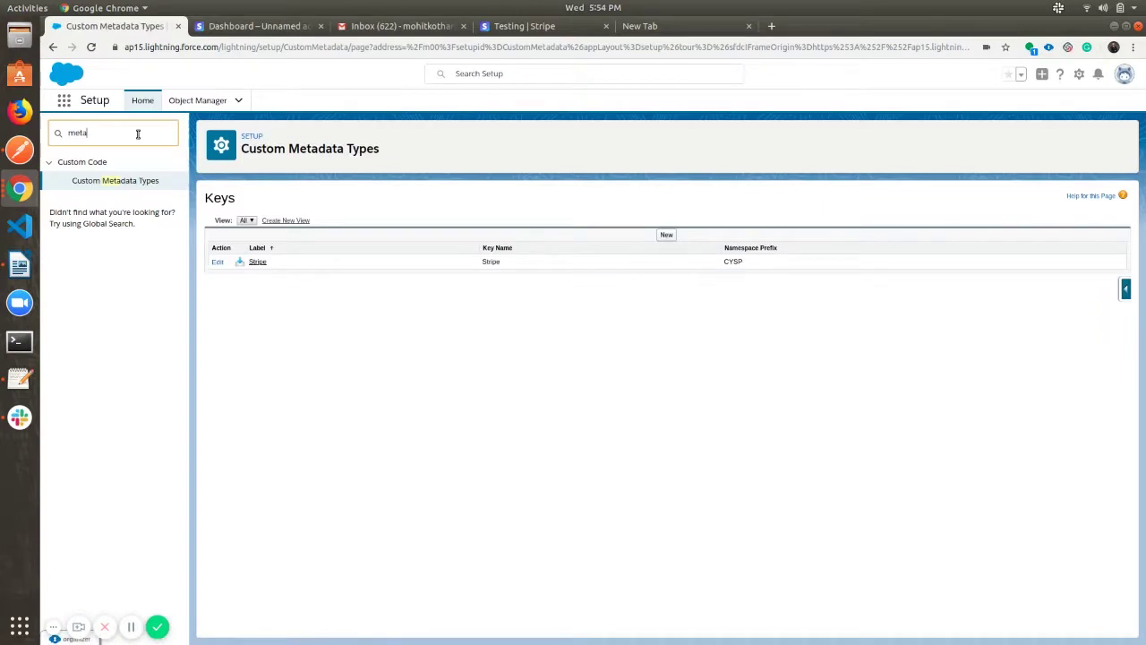
Step: Find "site" in Salesforce Setup, open the Sites page and copy the Salesforce site domain name
double_click(138, 133)
text(site)
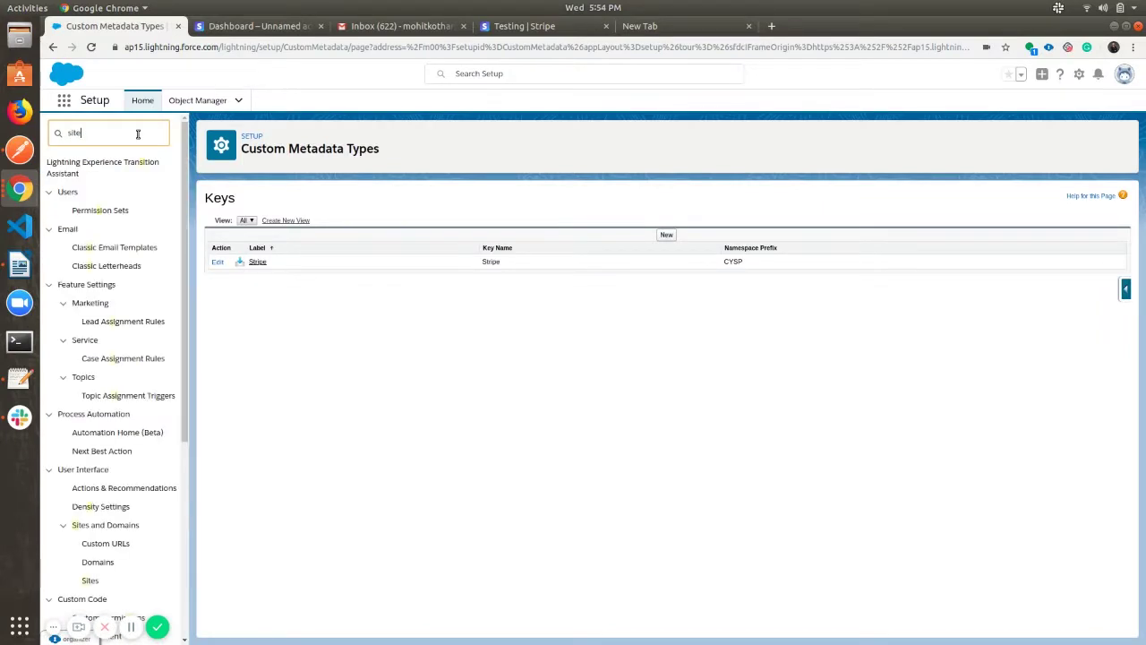
click(91, 238)
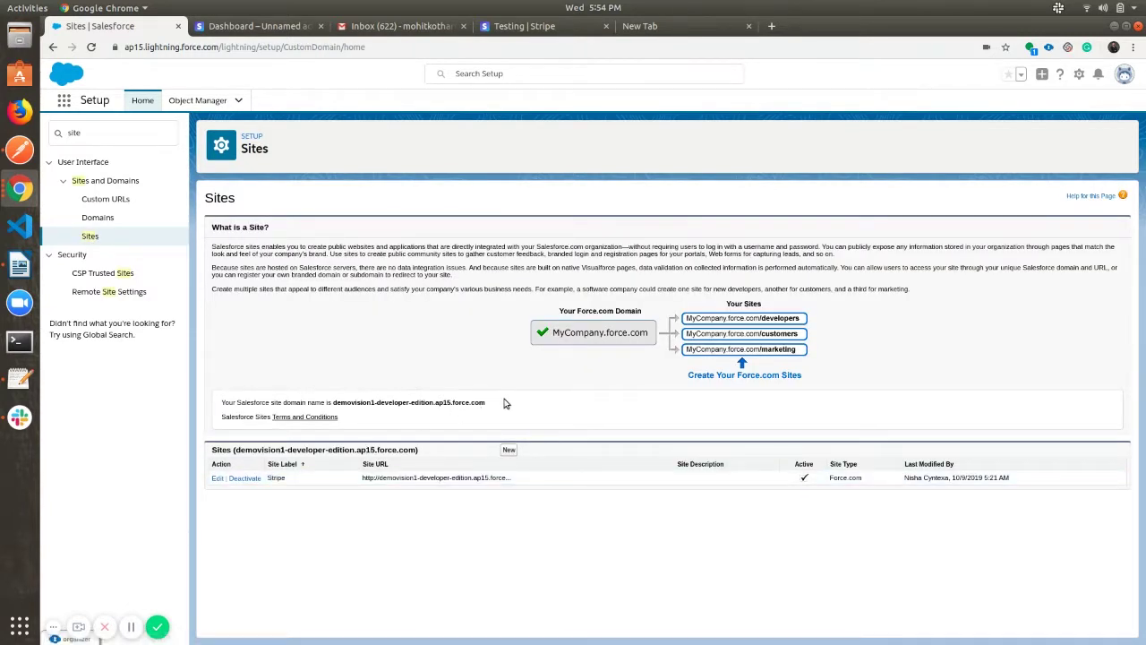
drag(488, 403, 332, 401)
key(ctrl+c)
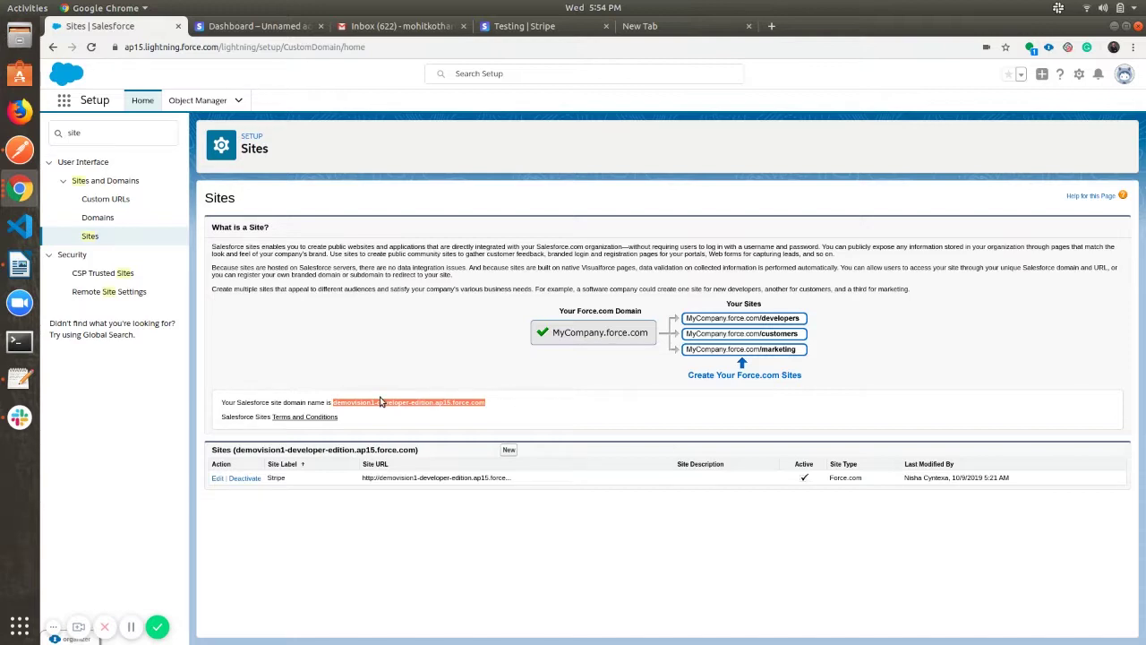
Step: Switch to the Stripe dashboard, open the developer Webhooks page and start adding a webhook endpoint
click(312, 19)
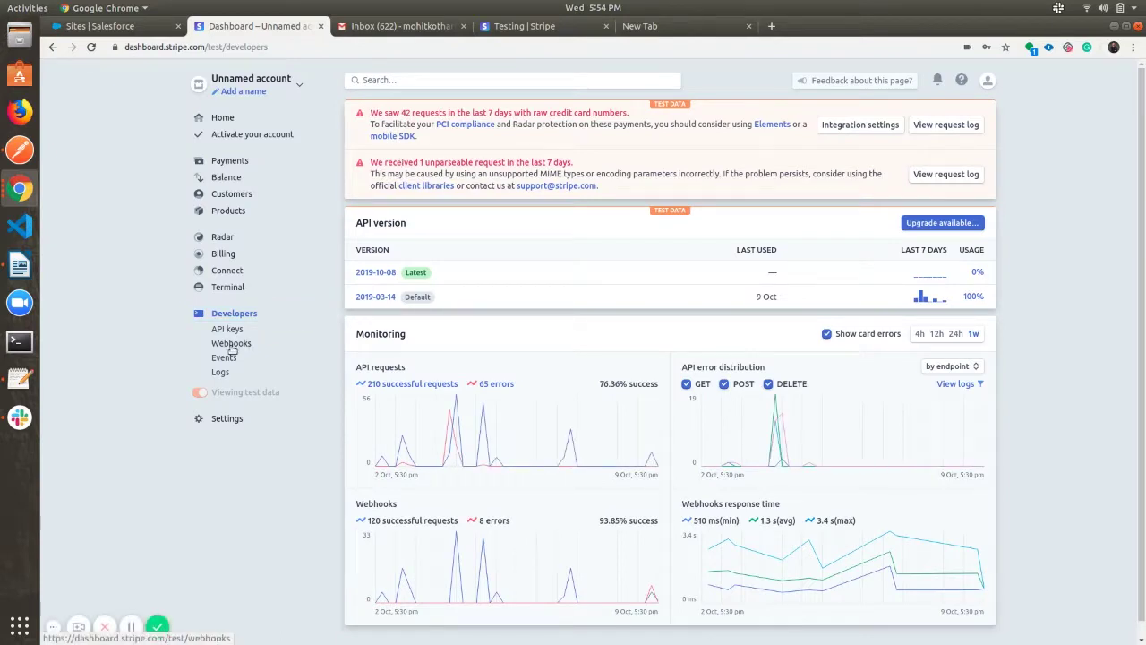
click(231, 346)
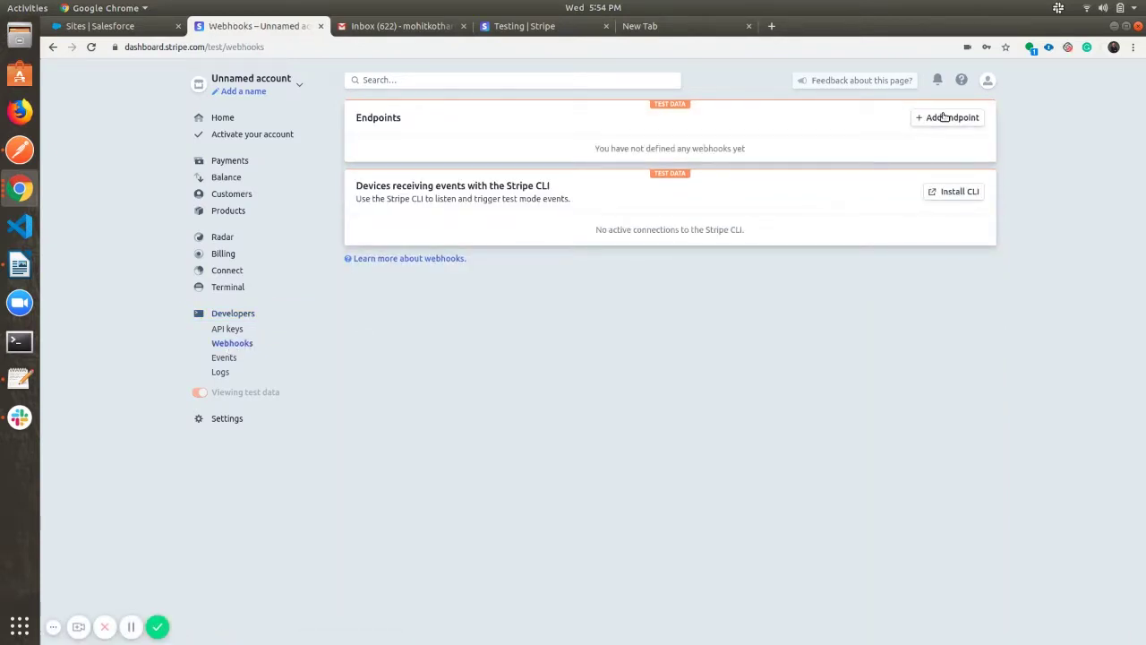
click(943, 116)
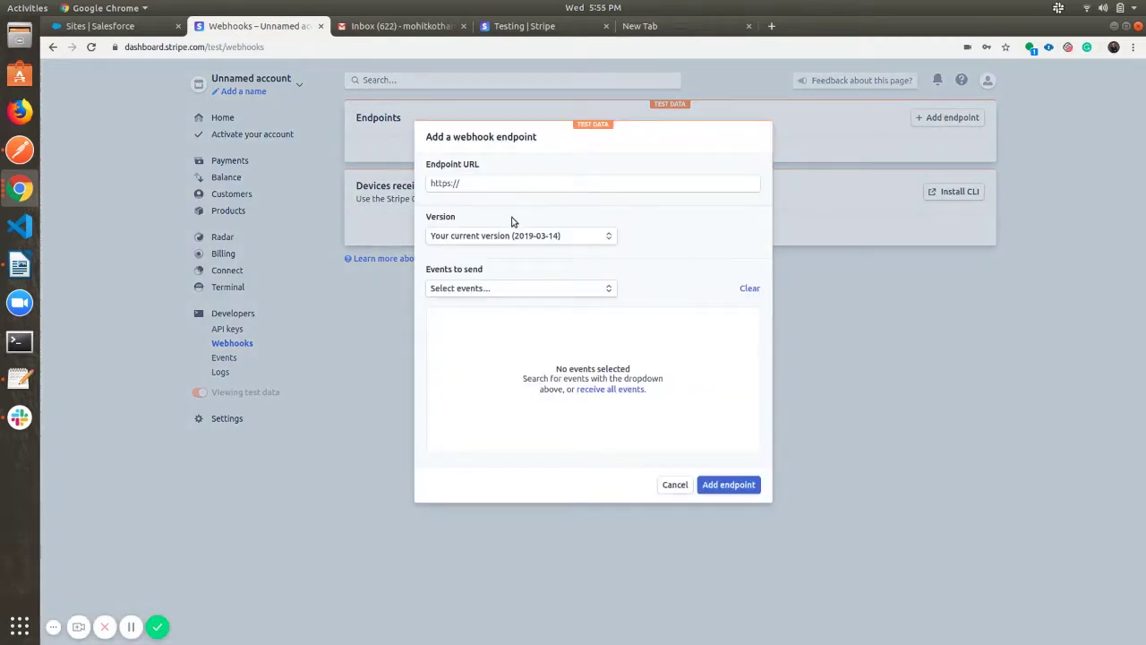
Step: In the blank browser tab, replace Site_URL in the webhook address template with the copied site domain and select the full address
click(675, 32)
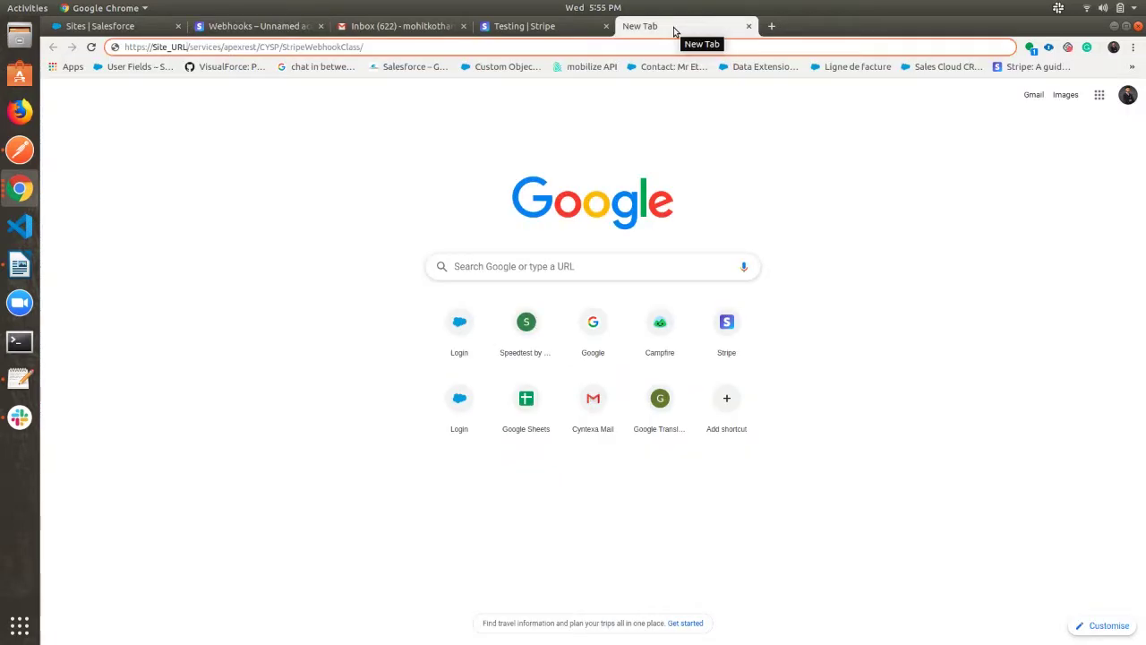
double_click(170, 46)
key(ctrl+v)
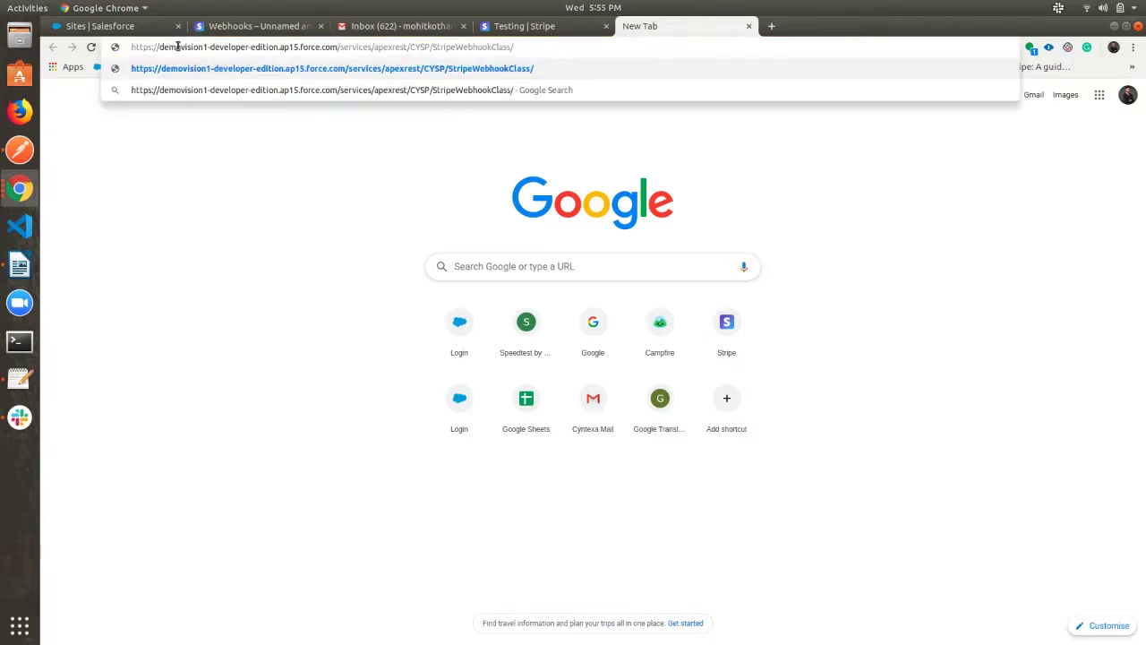
key(ctrl+a)
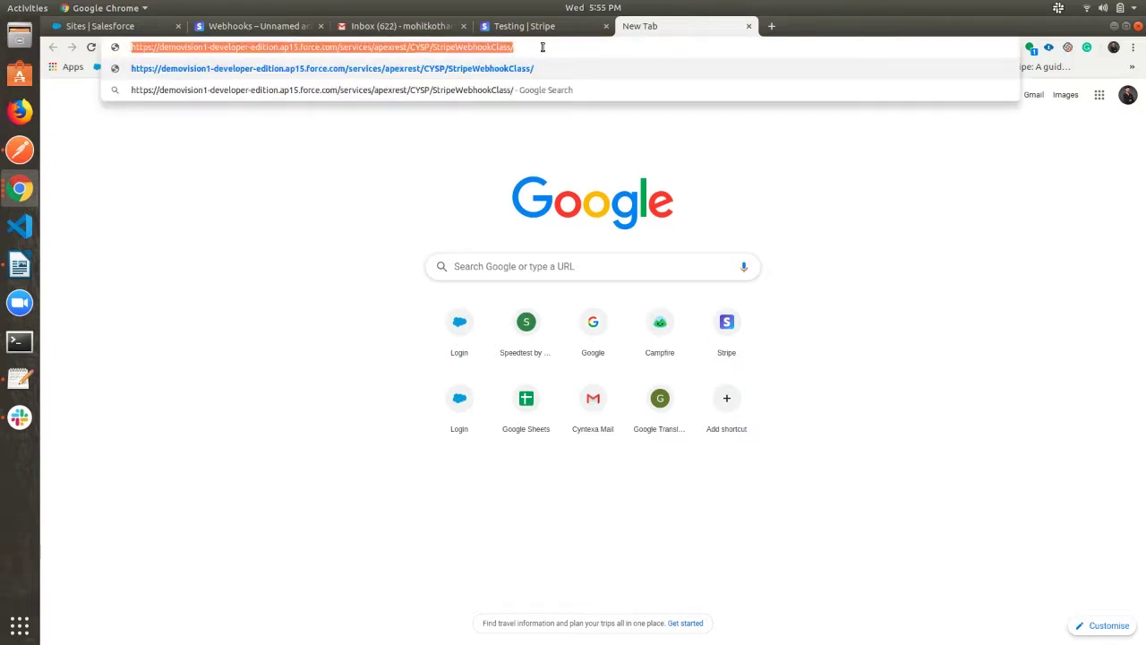
click(246, 27)
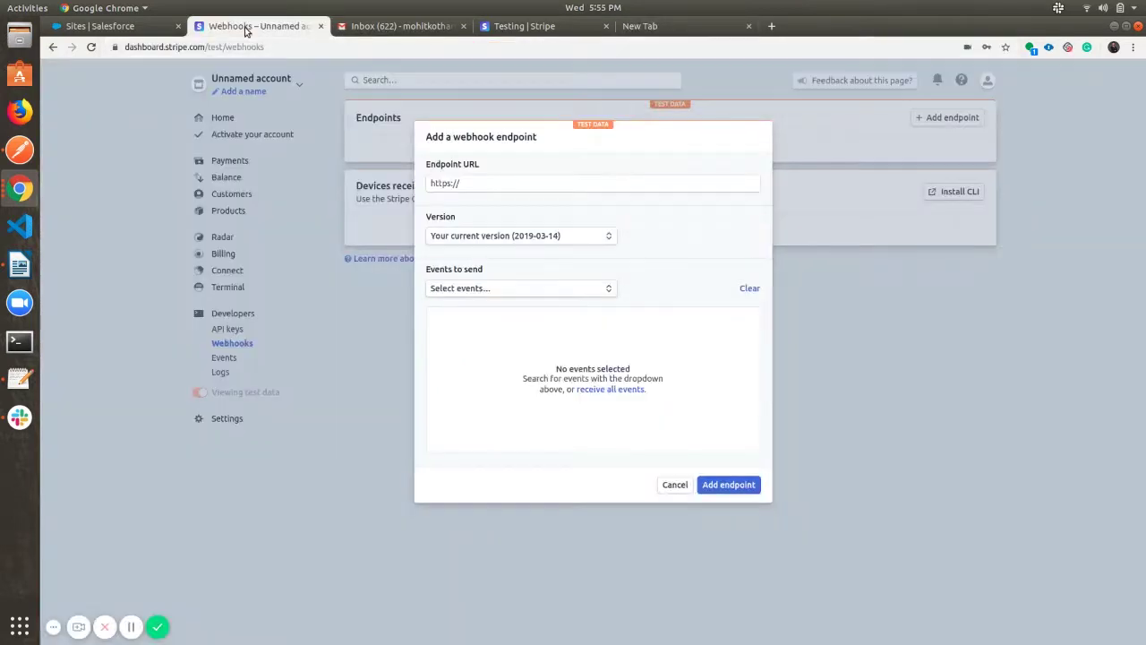
click(497, 182)
key(ctrl+a)
key(ctrl+v)
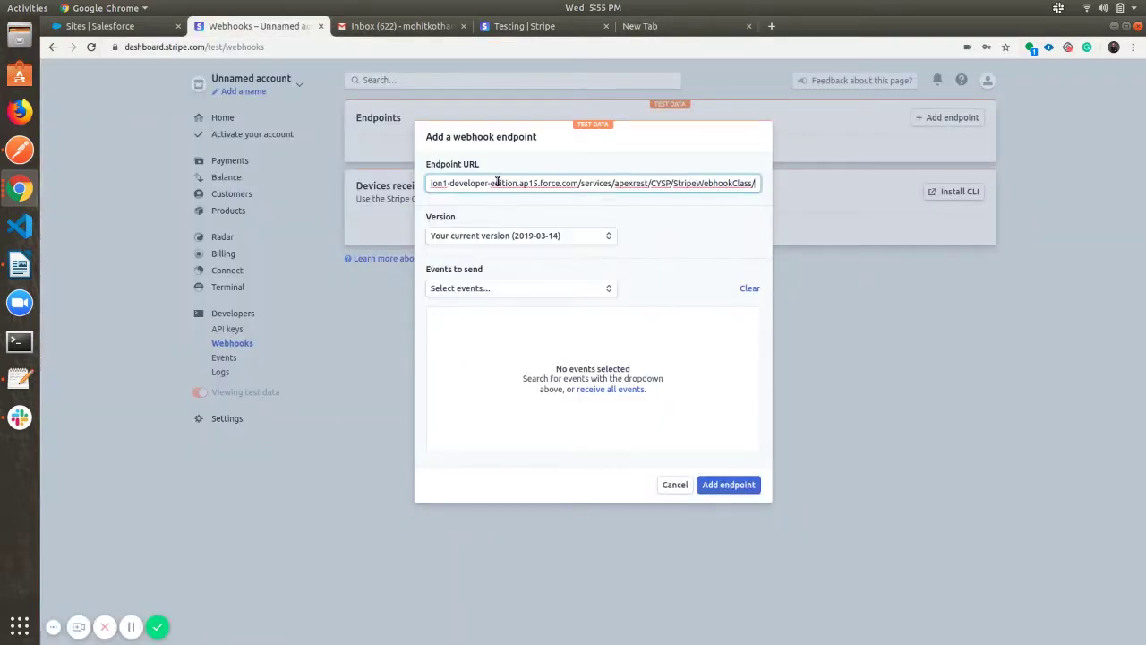
Step: Select the source.chargeable event for the new webhook and add the endpoint
click(508, 289)
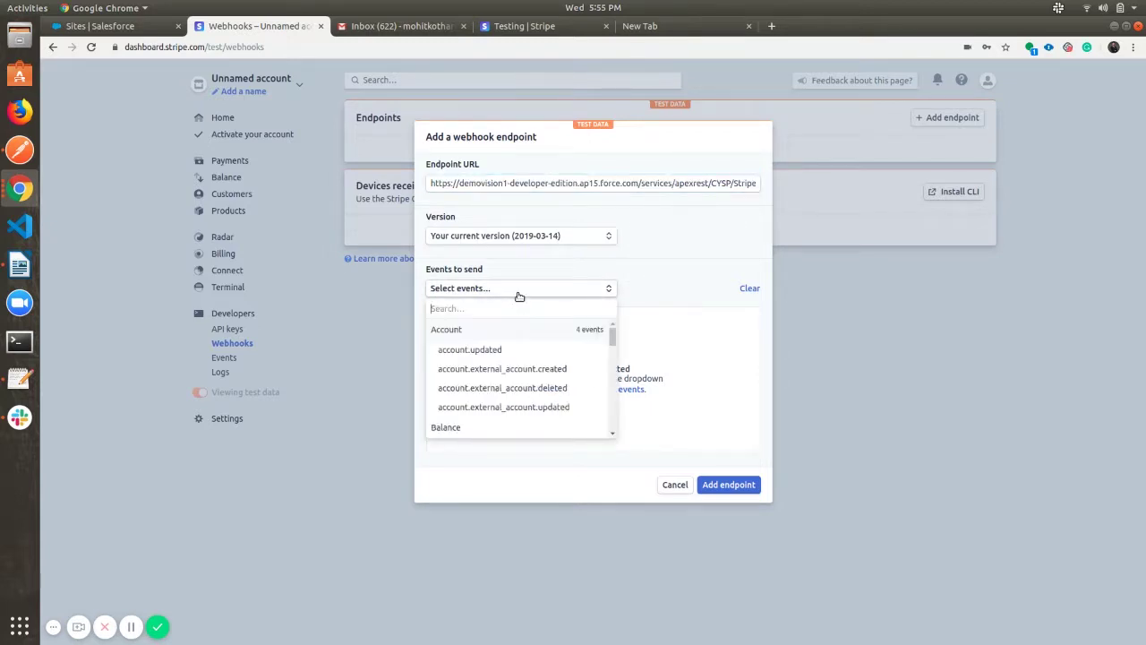
text(sour)
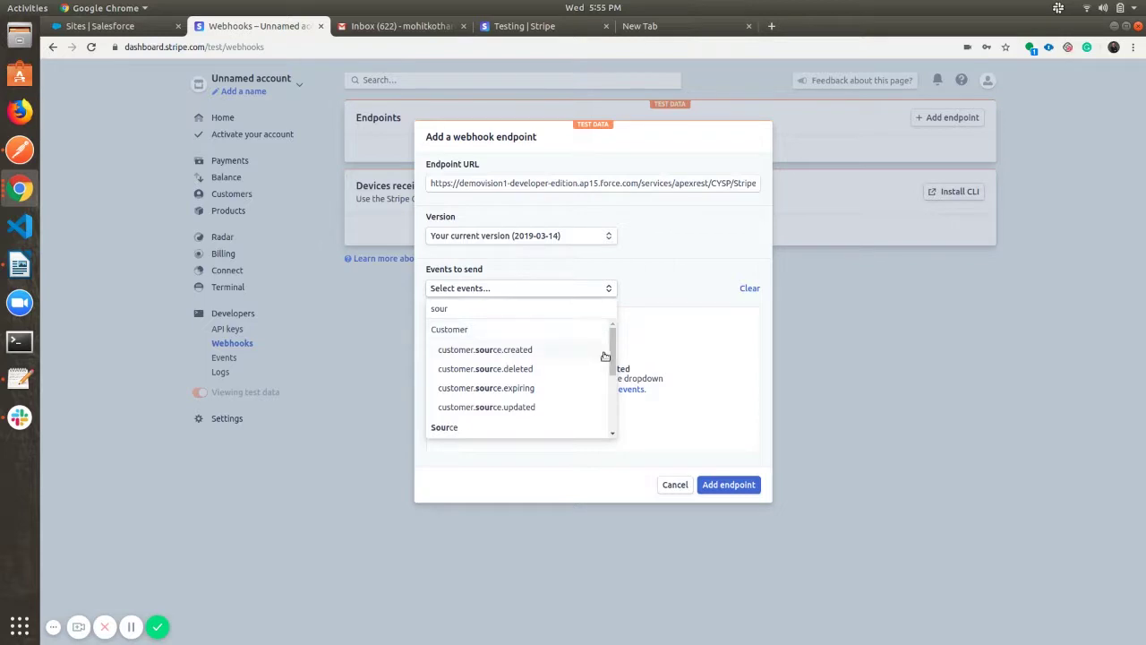
scroll(605, 356, down, 3)
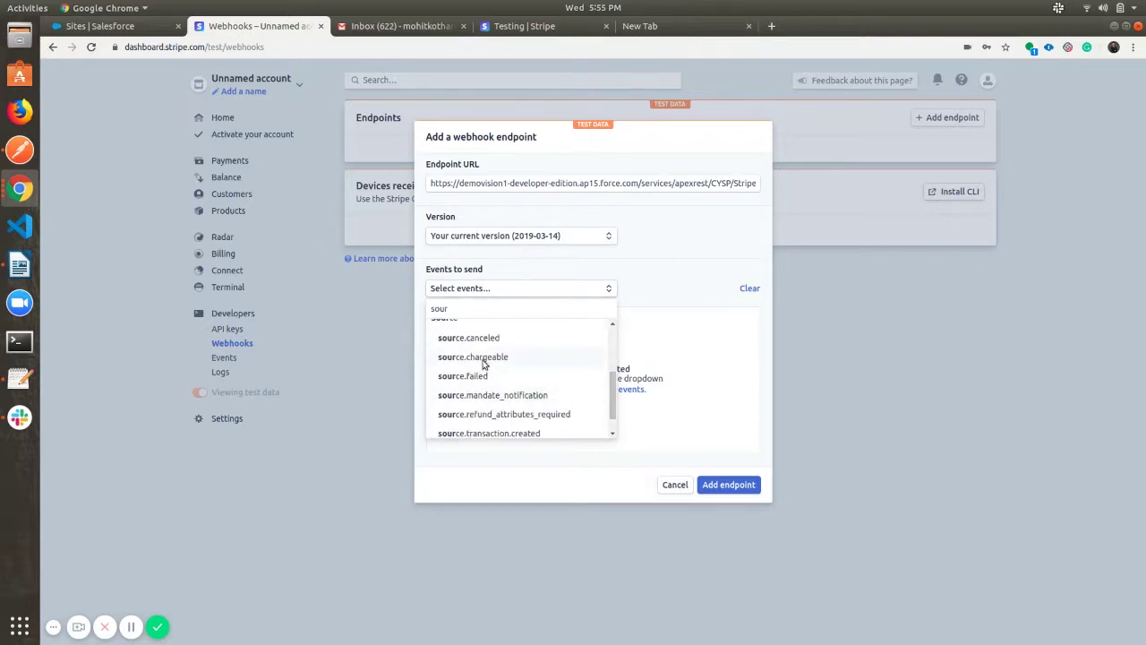
click(483, 361)
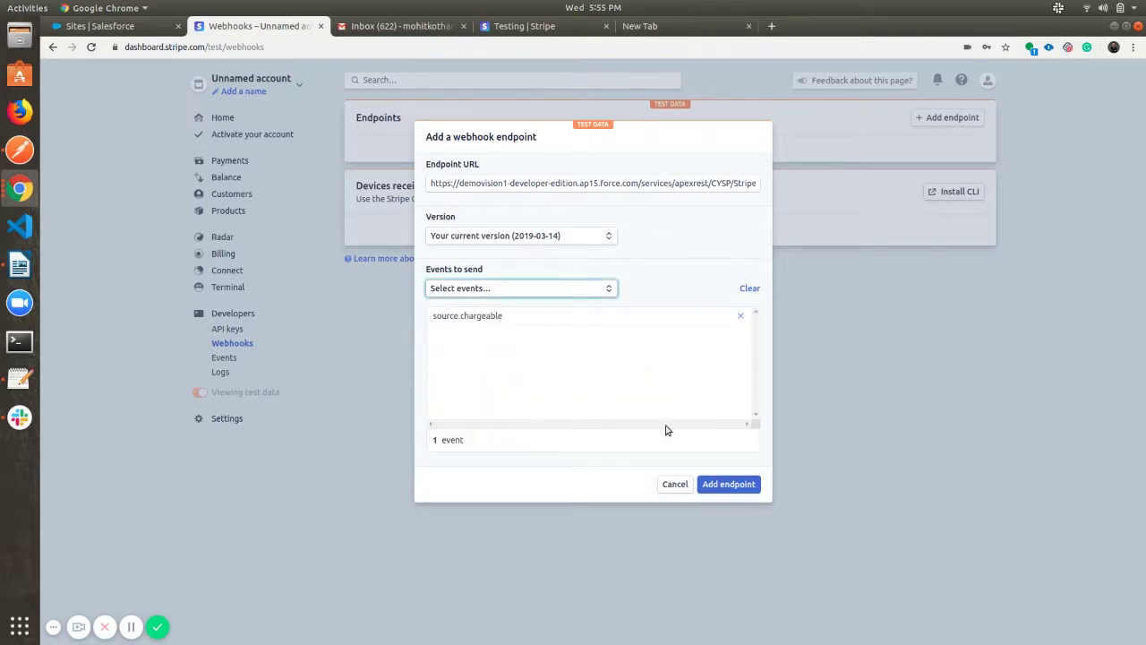
click(729, 484)
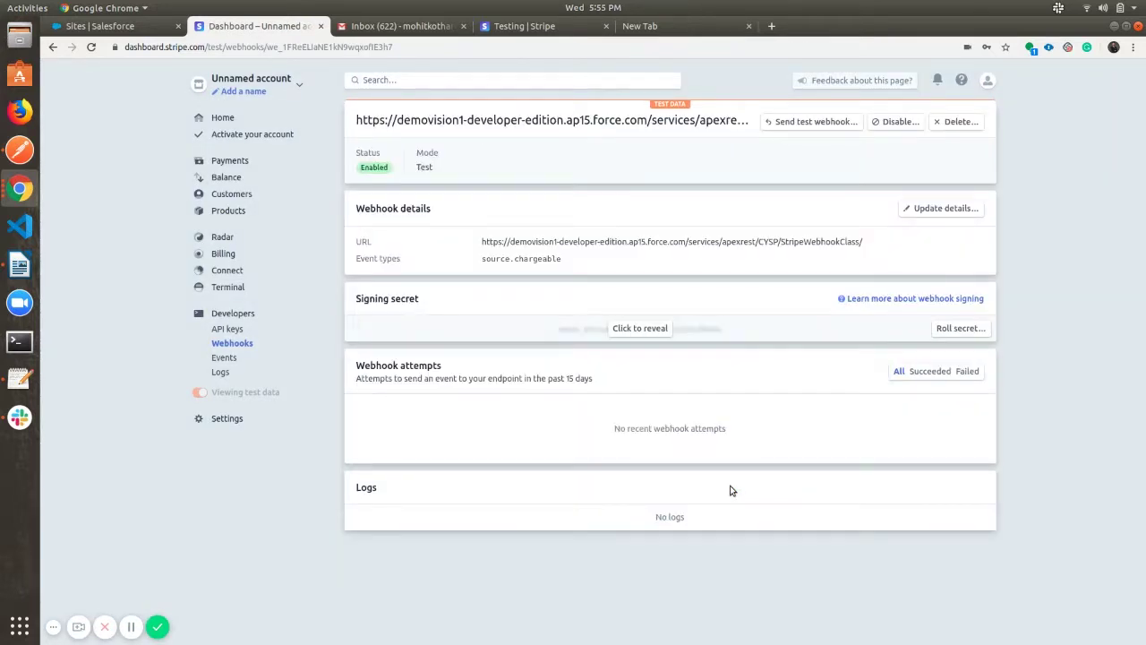
Step: Switch back to Salesforce Setup, find "remote" and open the Remote Site Settings page
click(134, 29)
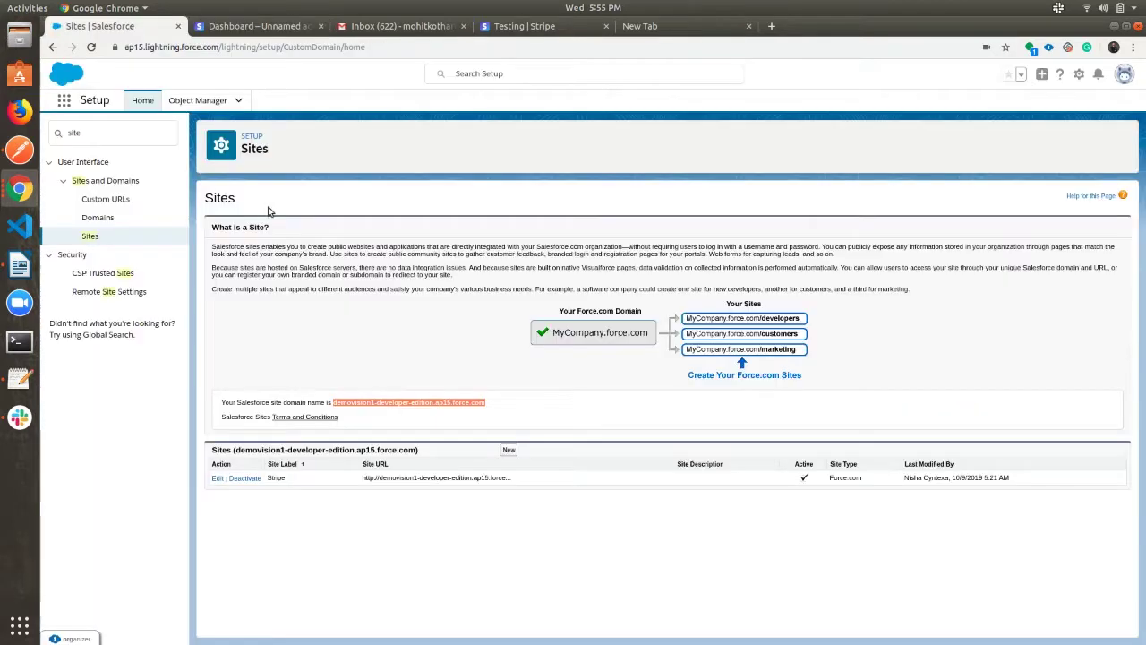
click(128, 131)
double_click(128, 131)
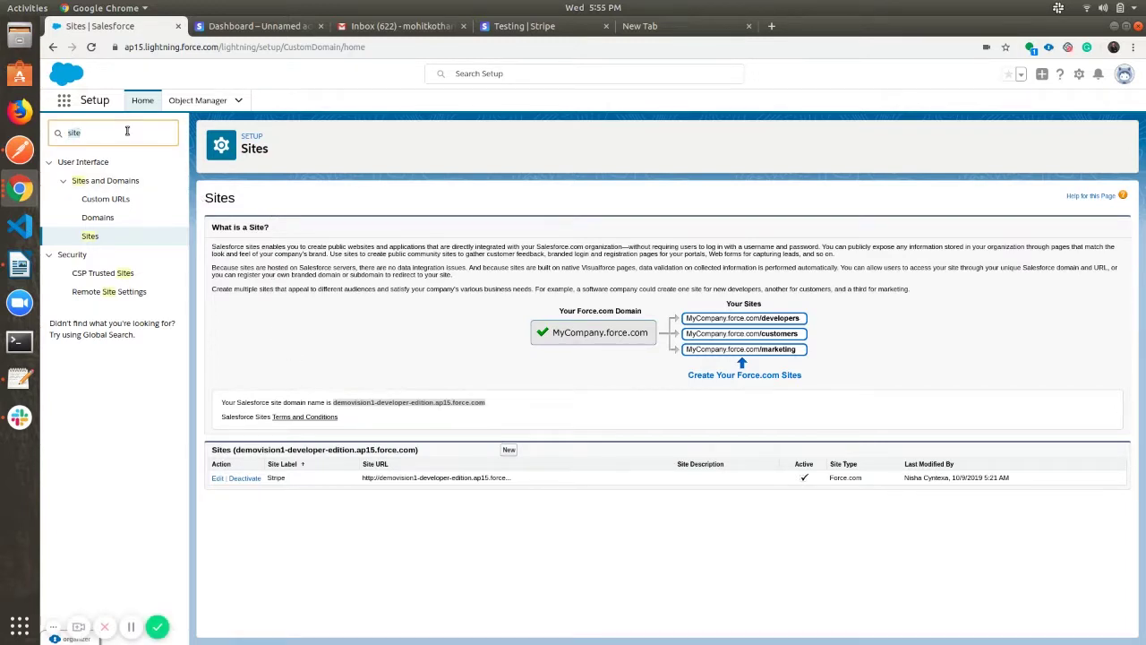
text(remote)
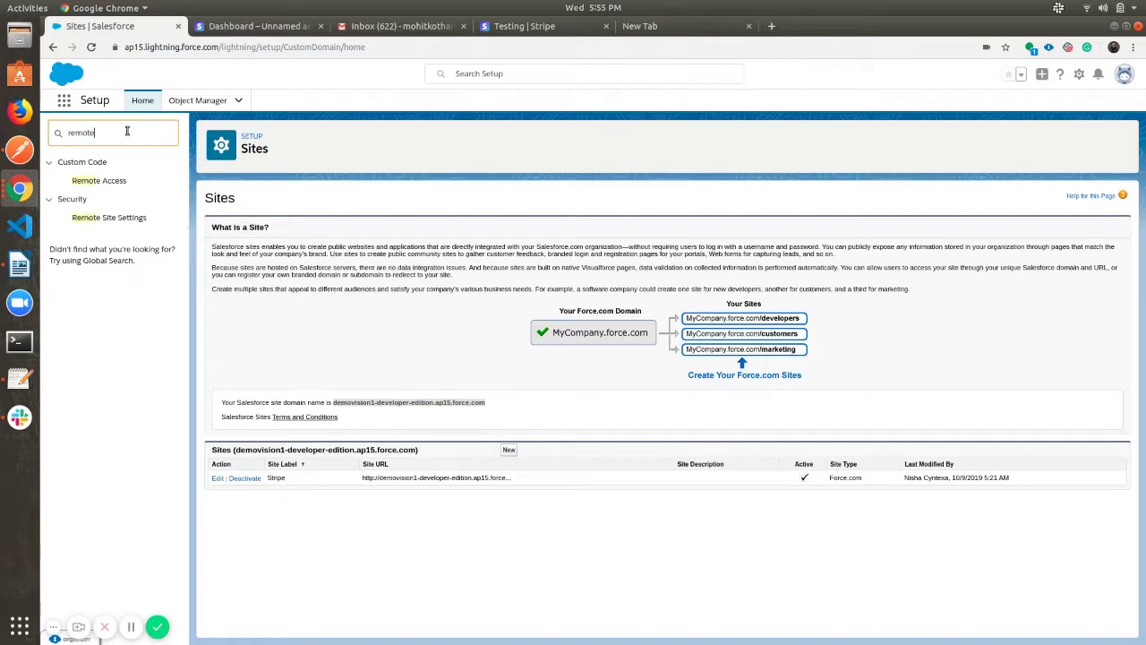
click(108, 218)
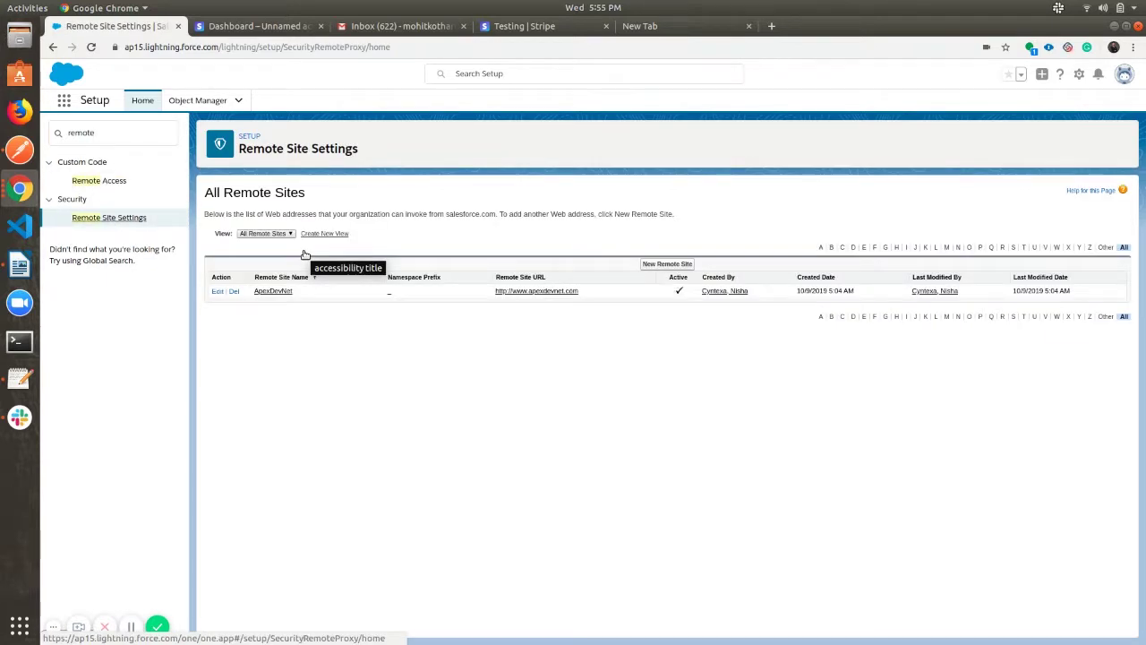
click(667, 264)
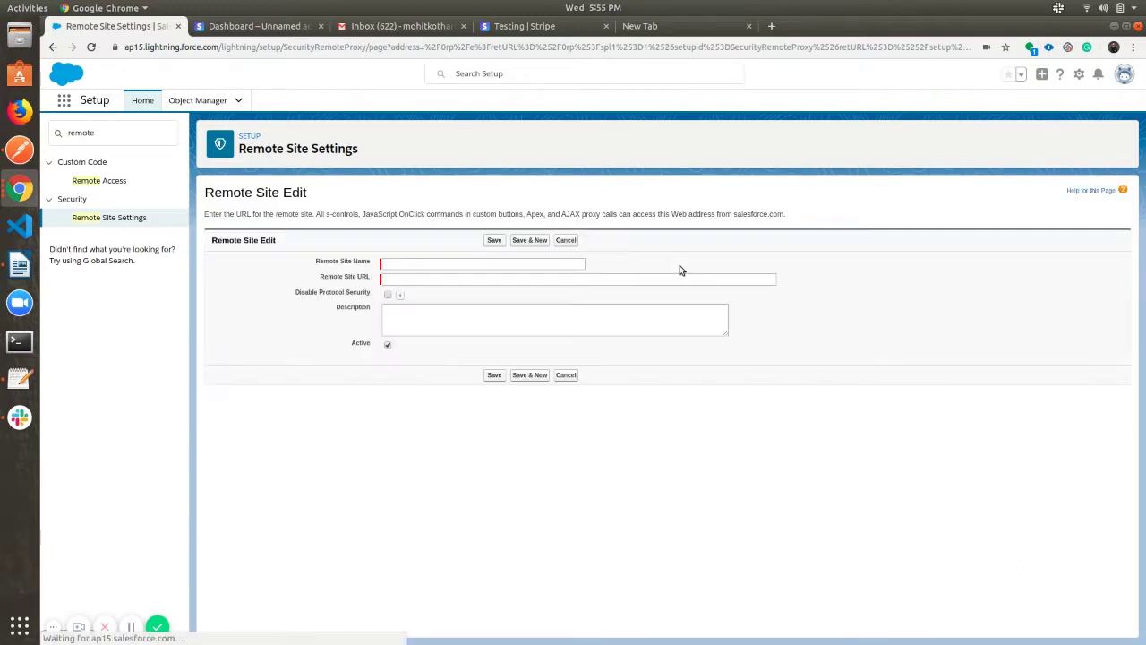
click(512, 266)
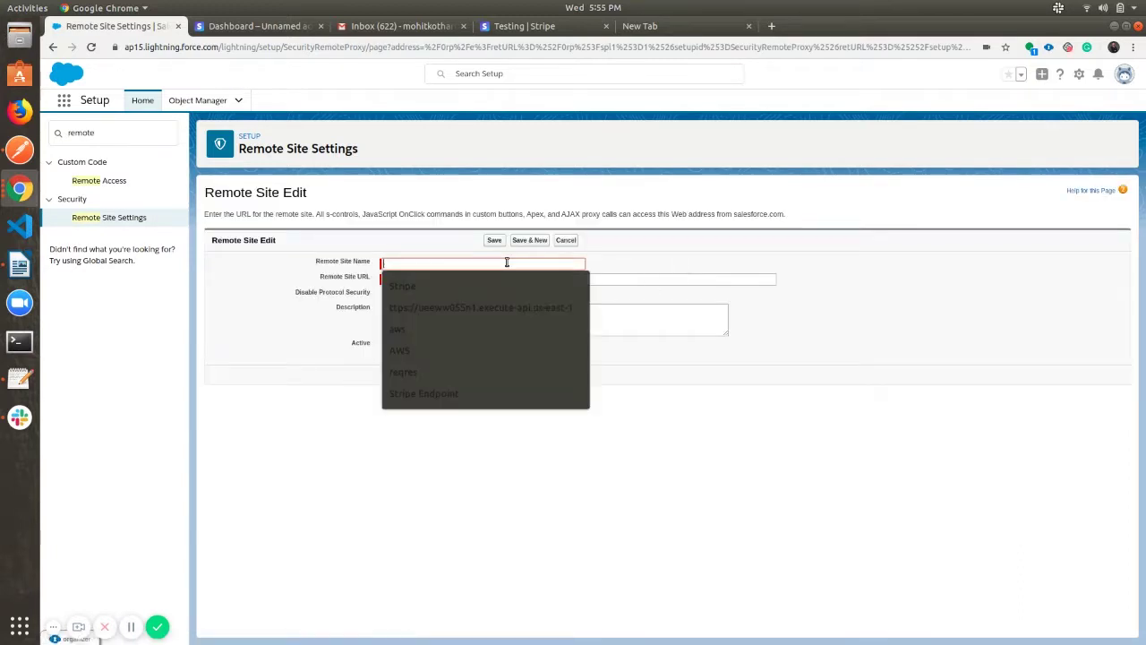
click(451, 284)
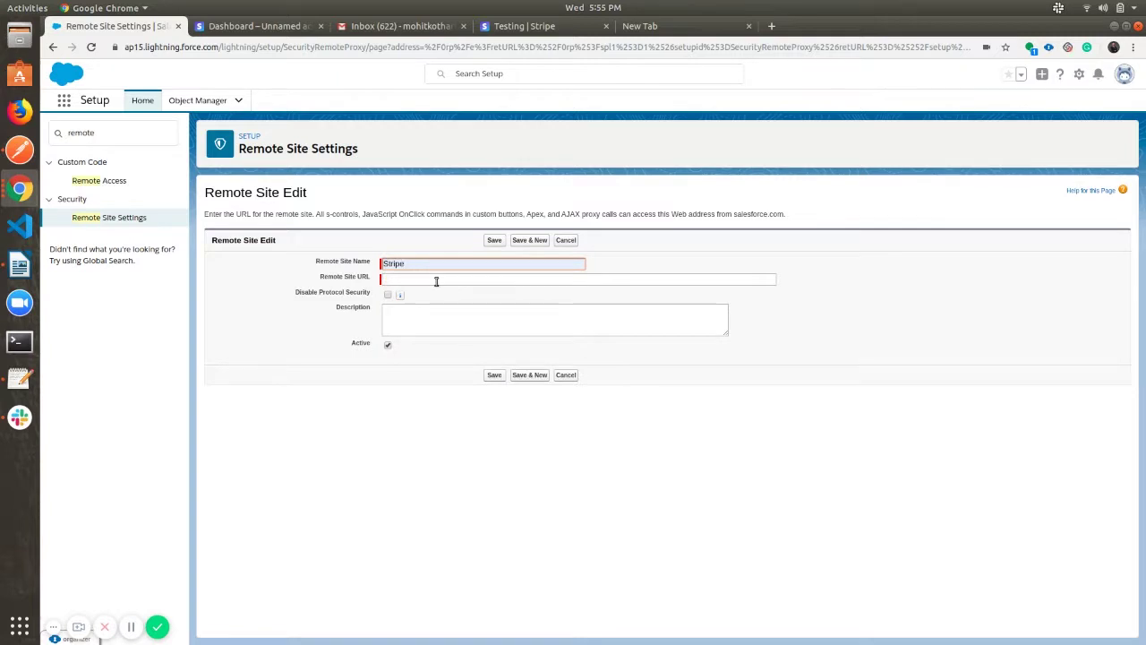
click(436, 281)
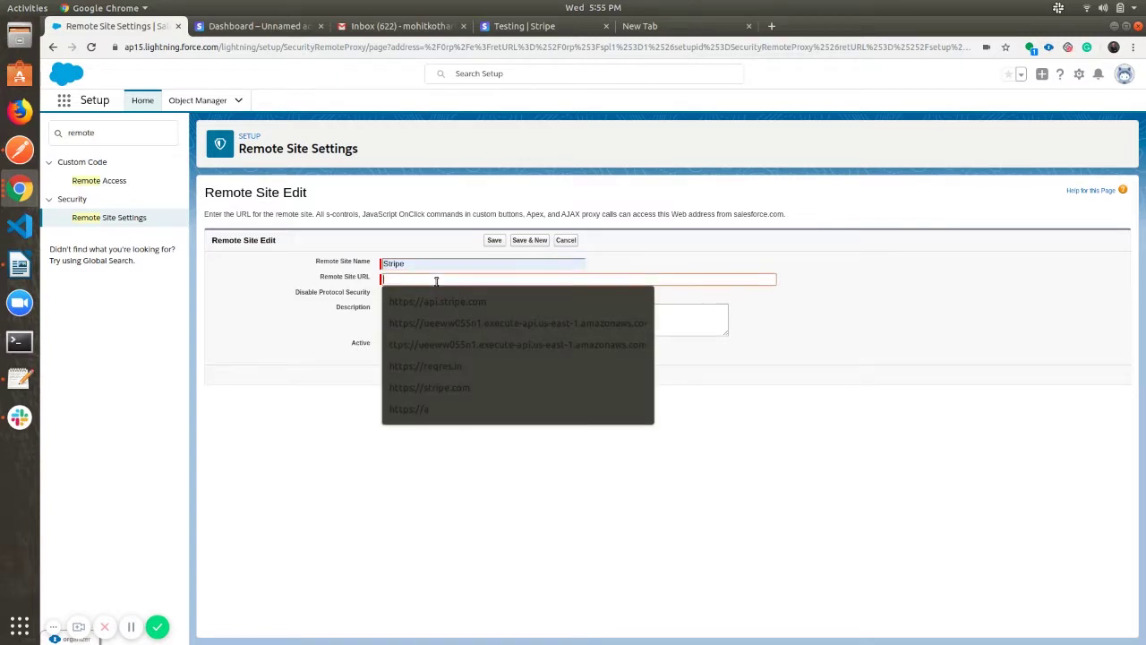
click(438, 302)
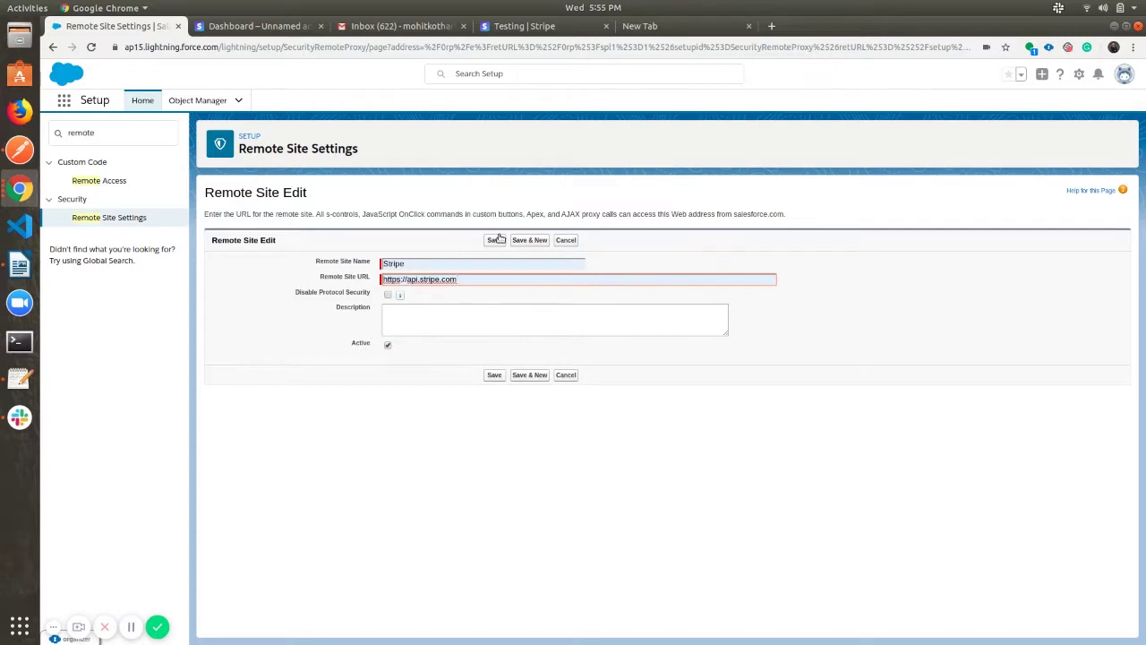
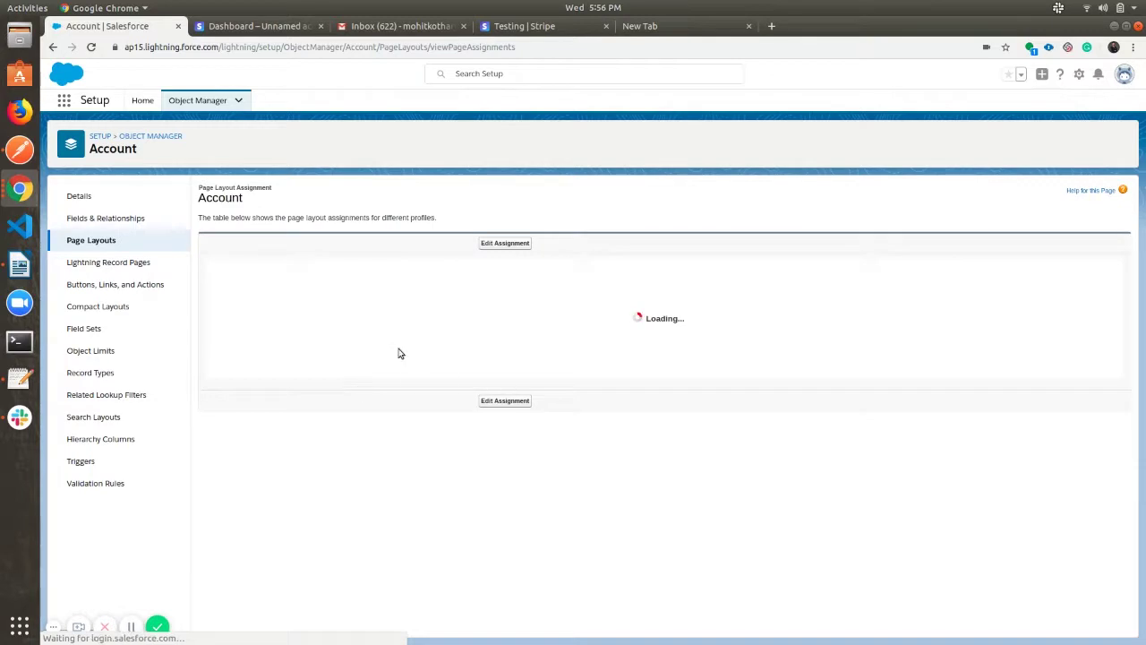
Step: Assign the Stripe Cyntexa Account Layout to the System Administrator profile for the Account object and save the assignment
click(492, 246)
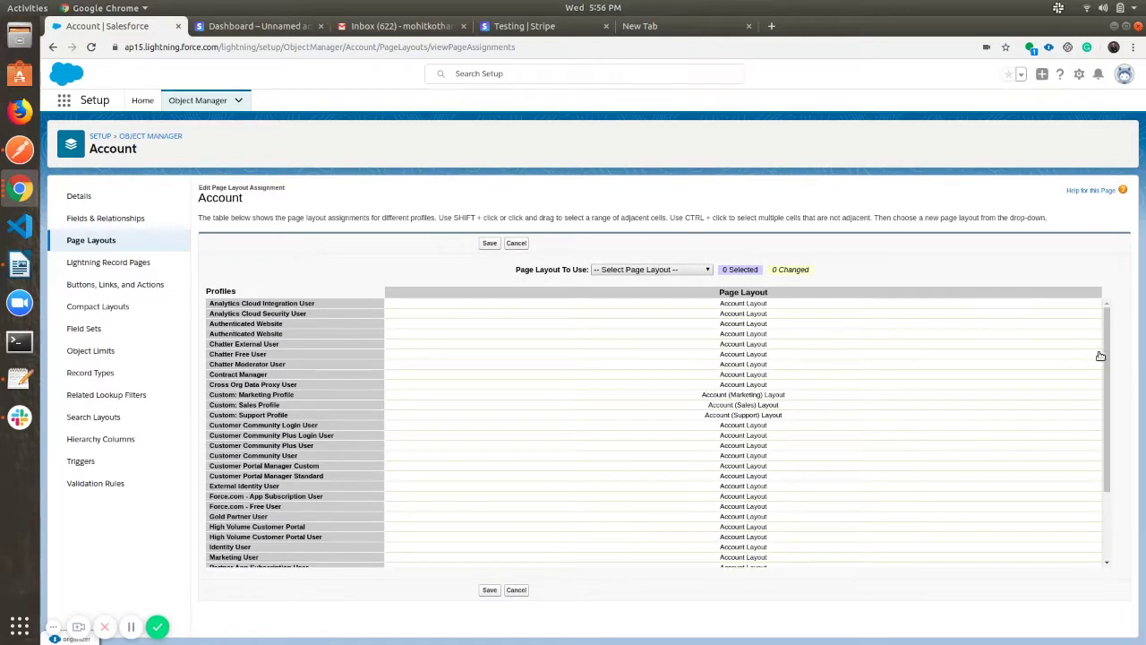
drag(1107, 355, 1111, 531)
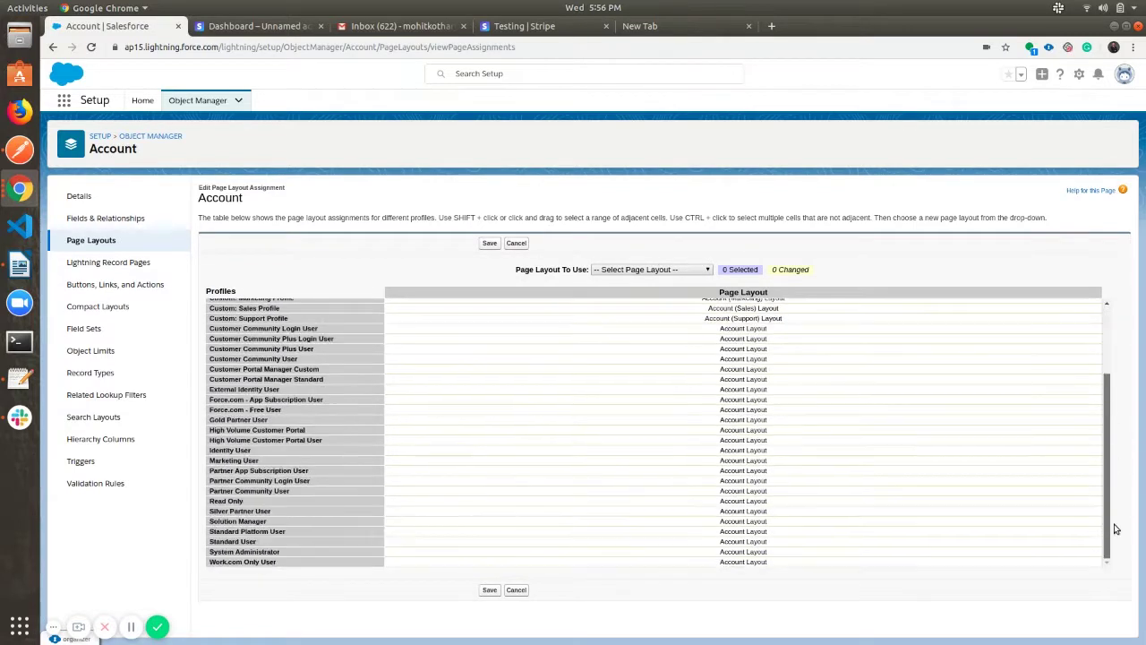
click(727, 554)
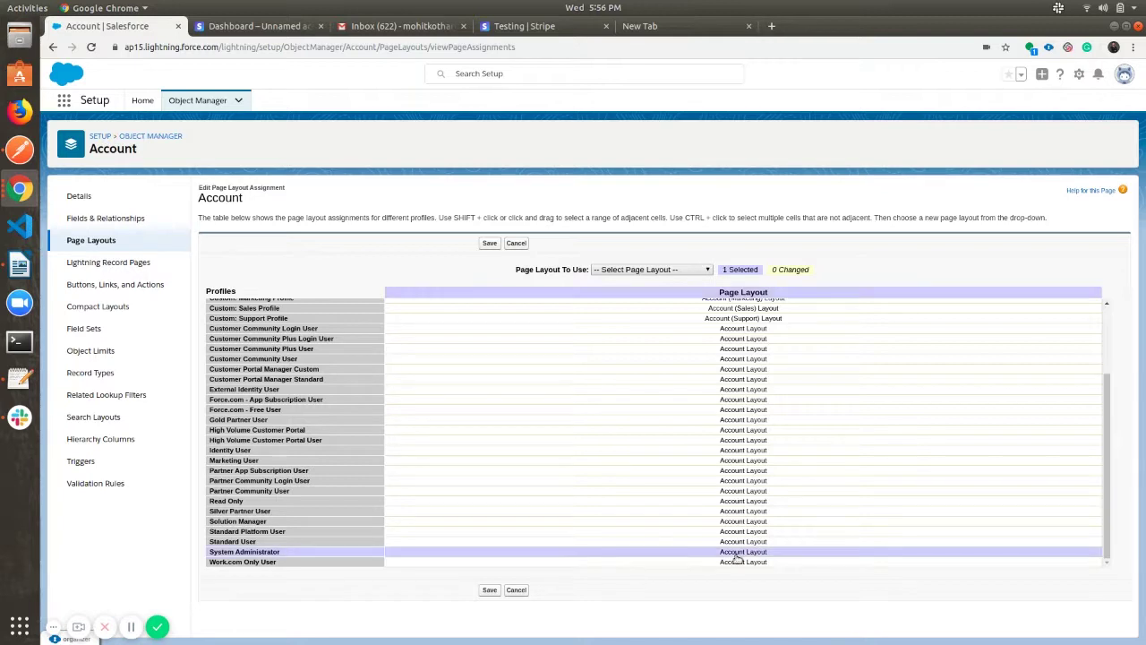
click(630, 272)
click(625, 333)
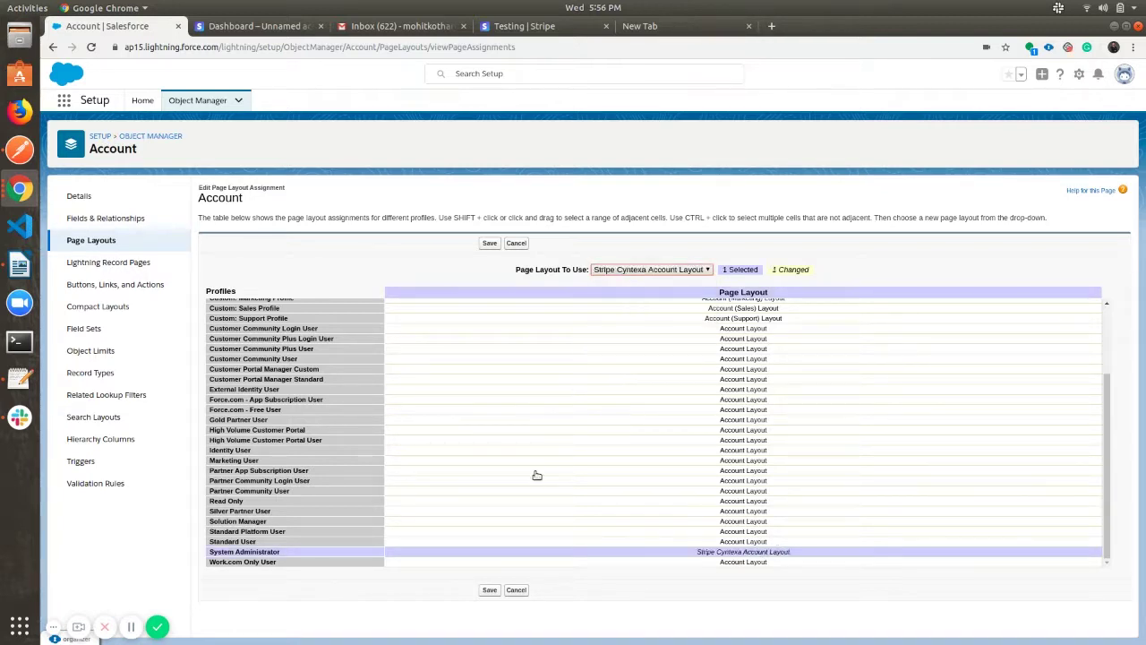
click(492, 589)
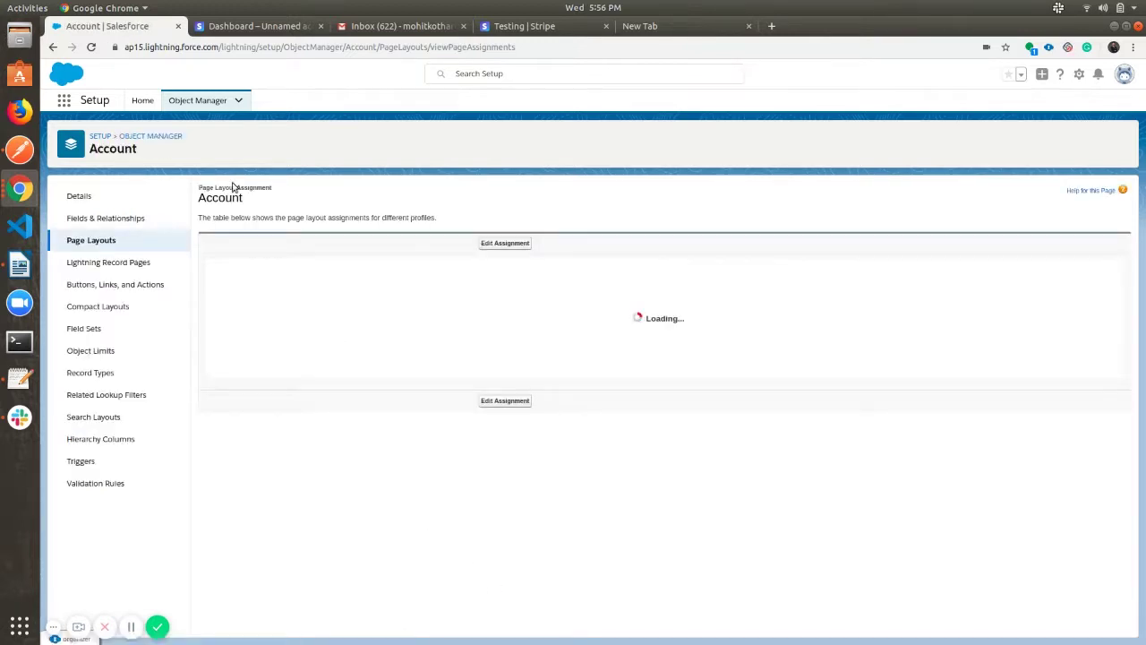
Step: Find the Opportunity object in Object Manager with "opp" and open its page layout assignment
click(223, 100)
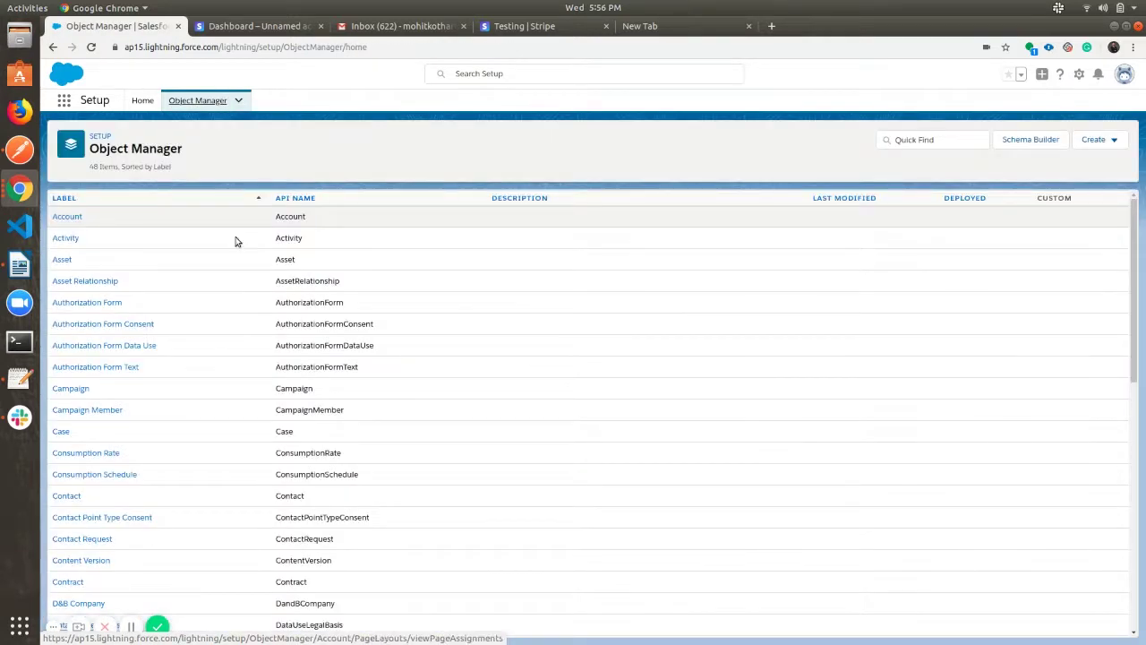
click(937, 141)
text(opp)
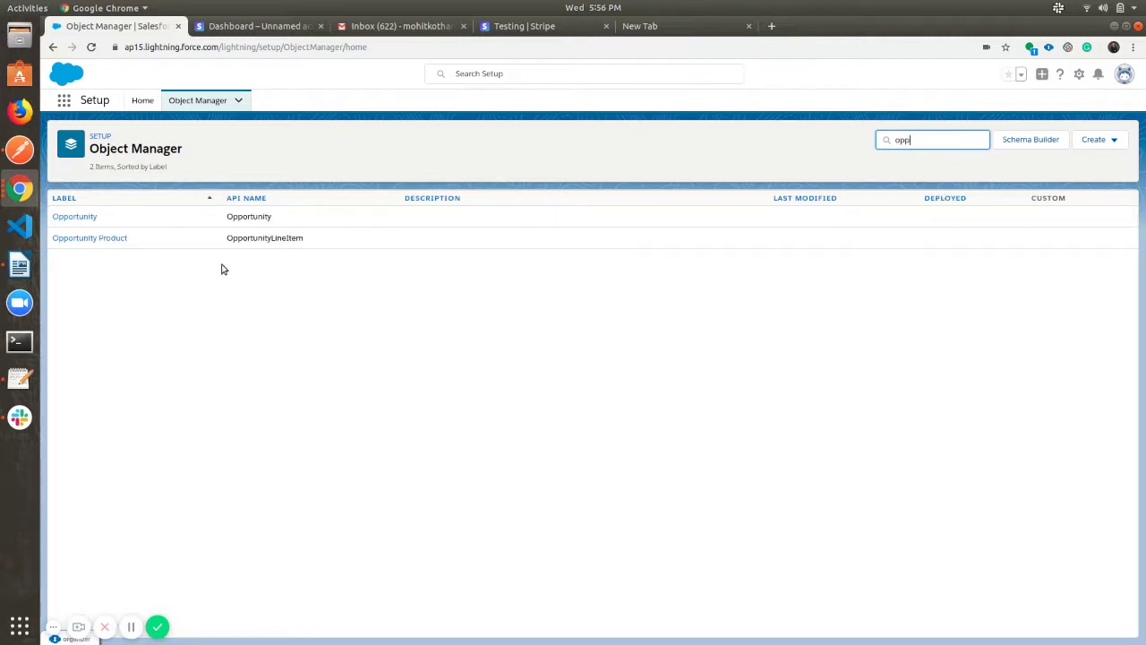
click(80, 218)
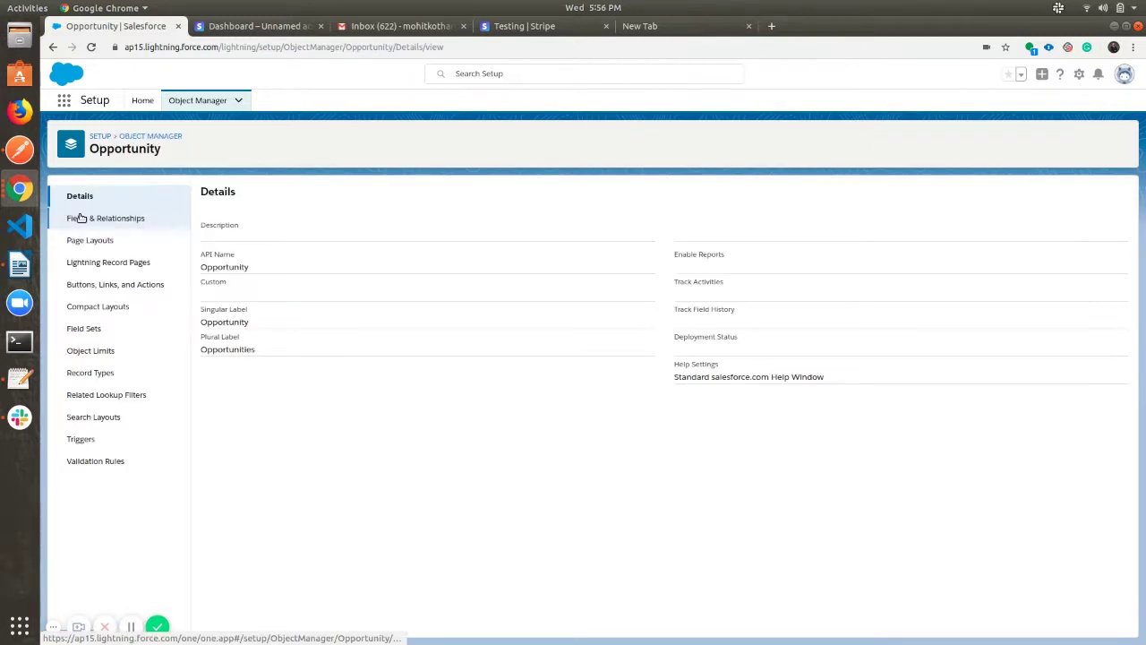
click(113, 245)
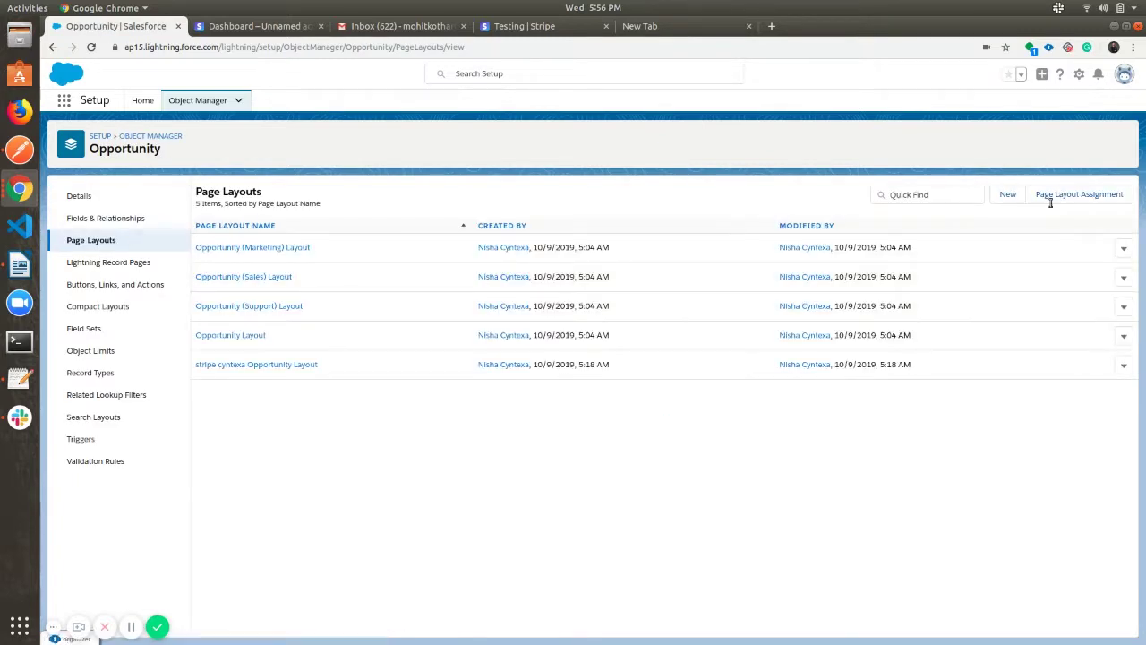
click(1098, 194)
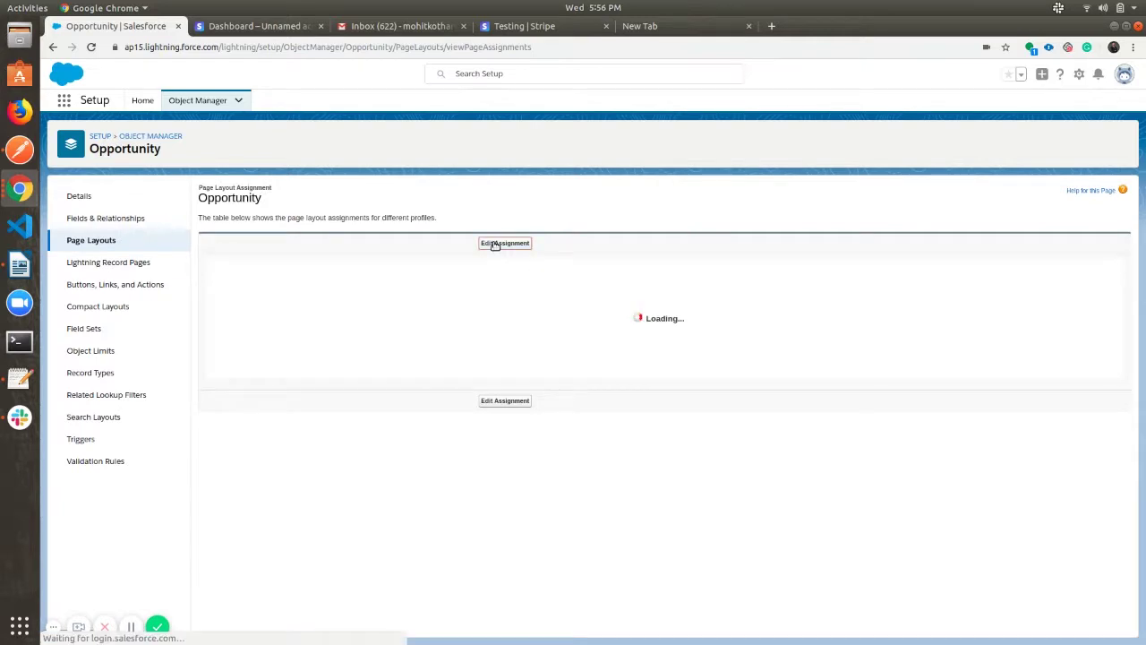
Step: Assign the stripe cyntexa Opportunity Layout to the System Administrator profile and save the assignment
click(496, 245)
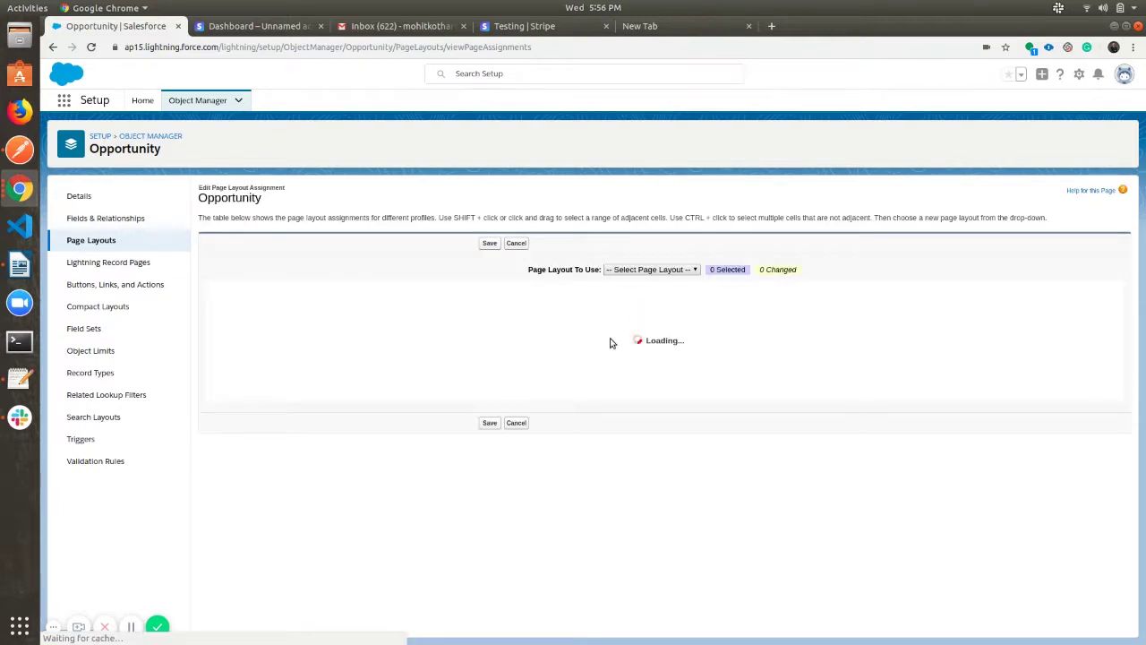
scroll(1108, 352, down, 1)
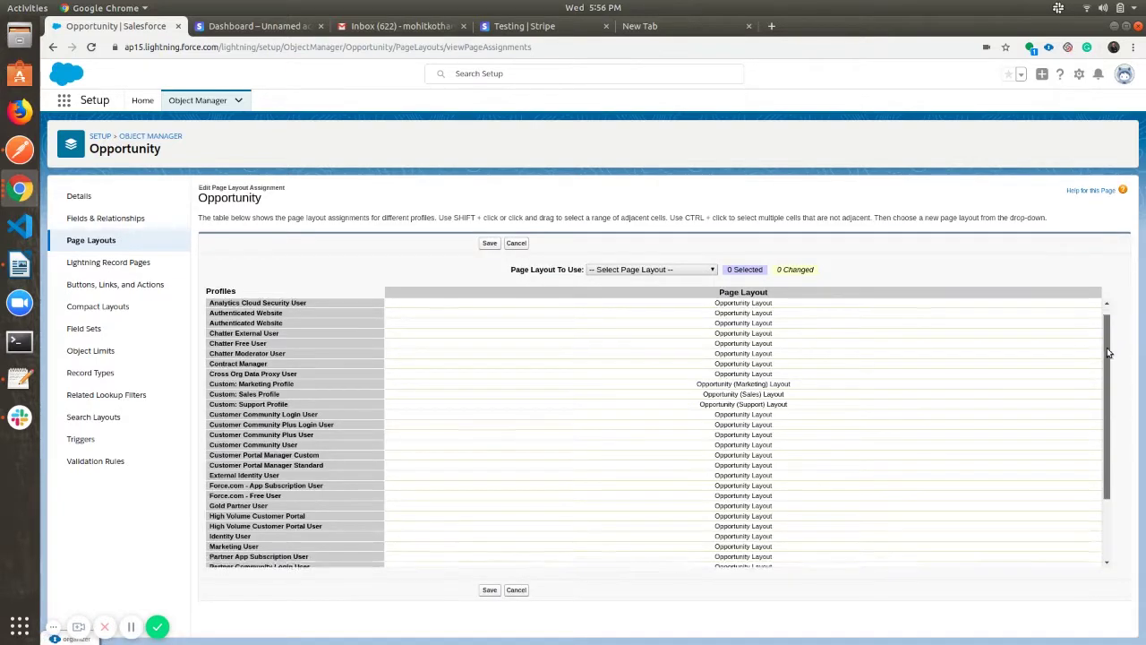
scroll(1108, 352, down, 3)
click(769, 553)
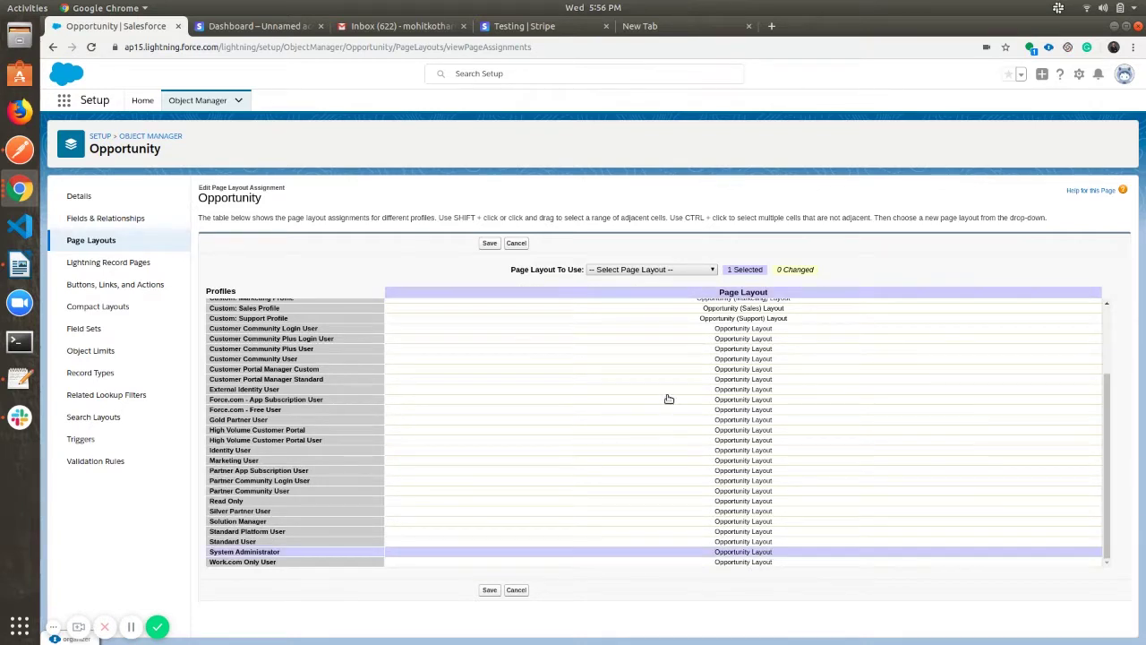
click(673, 269)
click(632, 330)
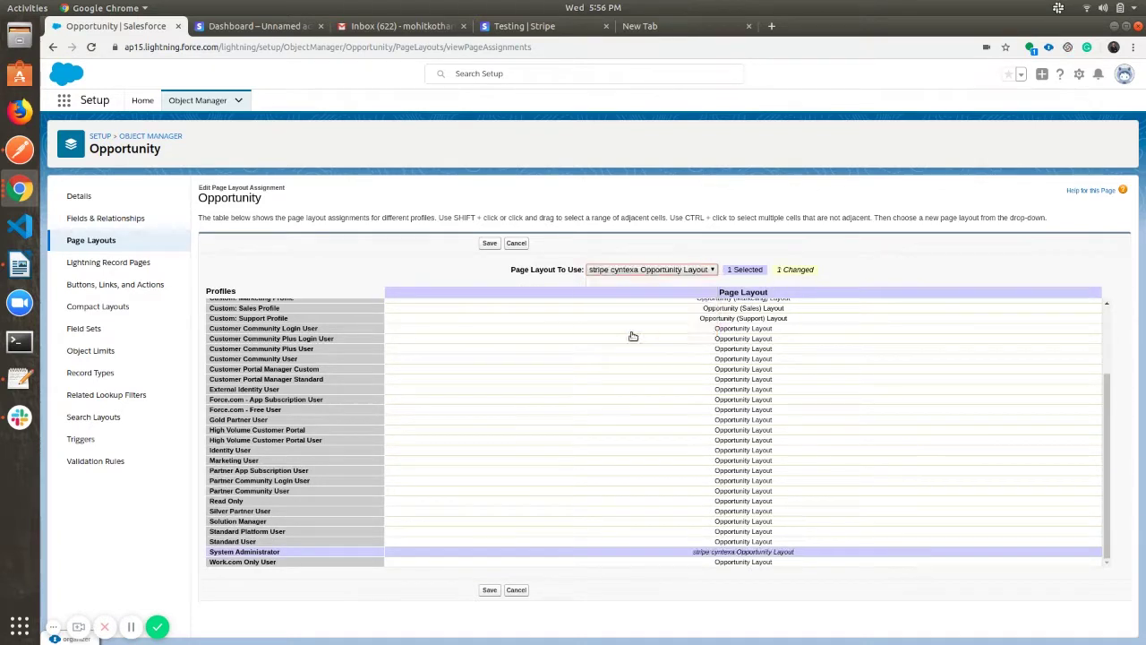
click(489, 589)
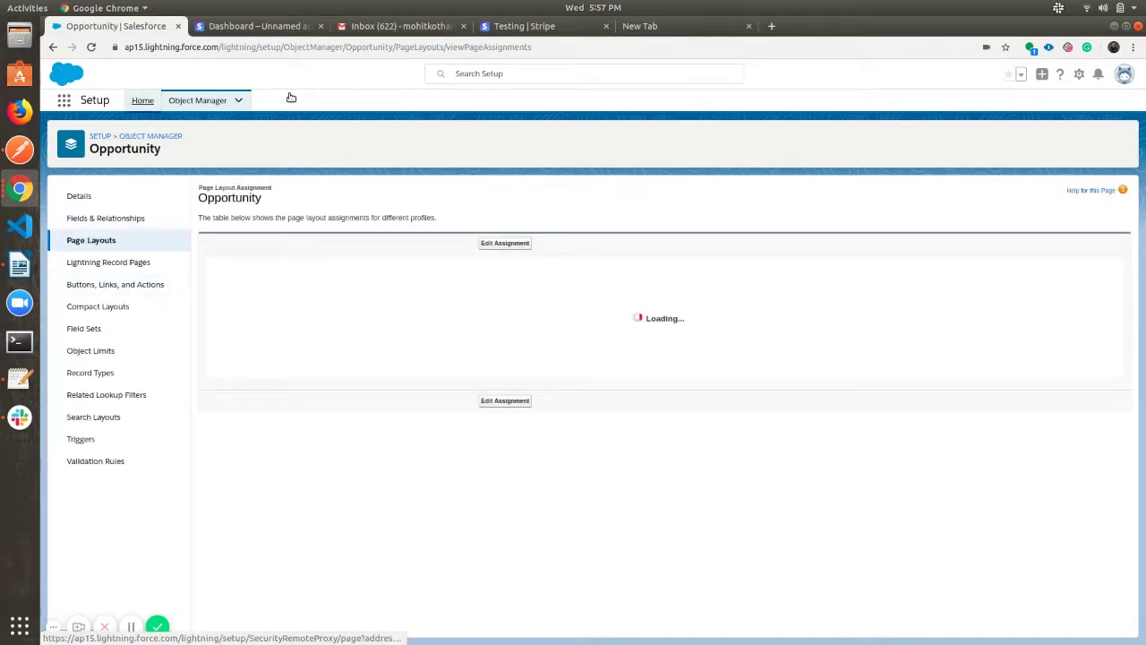
Step: Return to Setup Home, switch to Gmail and follow the testvision1-dev-ed.my.salesforce.com login link in the "Salesforce domain ready for testing" email
click(143, 99)
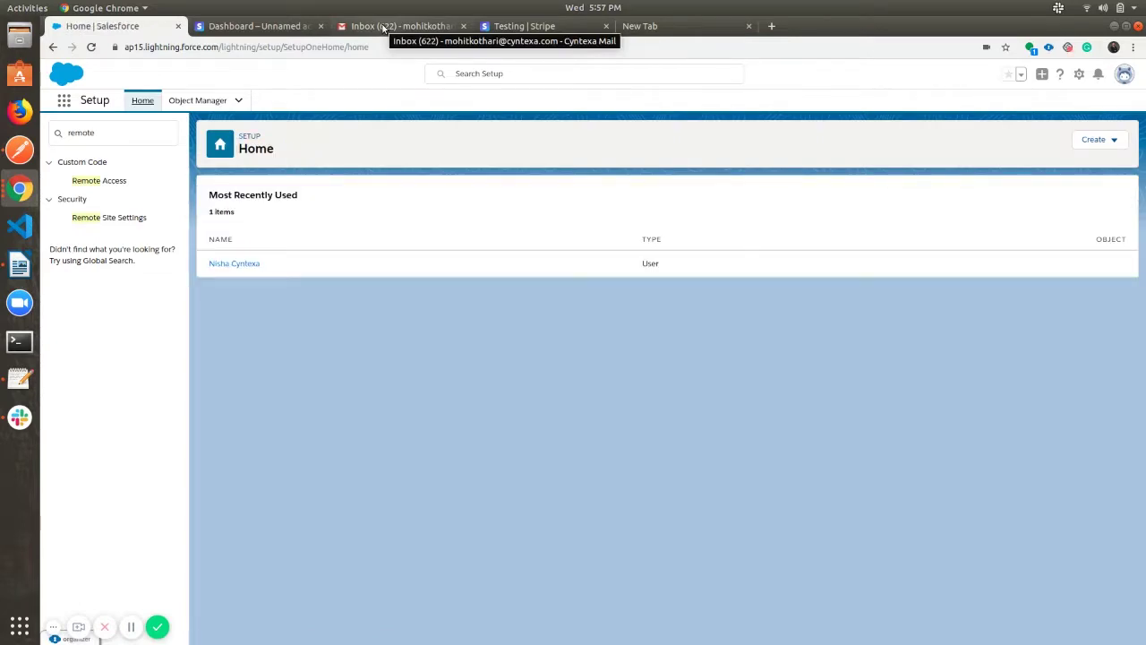
click(383, 28)
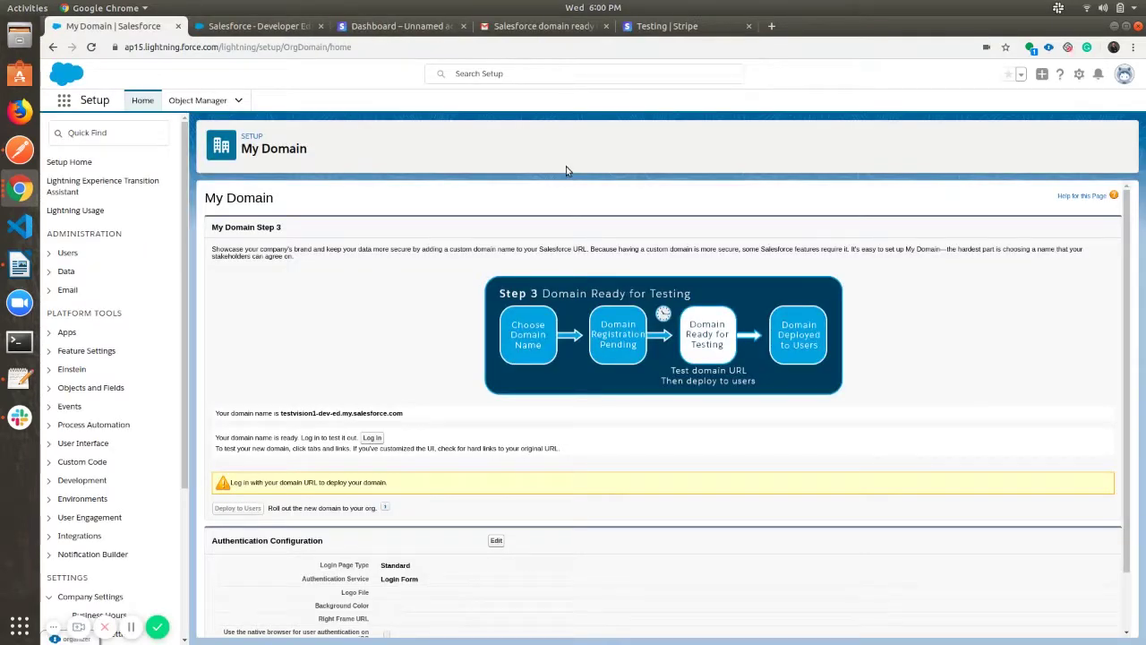
click(538, 29)
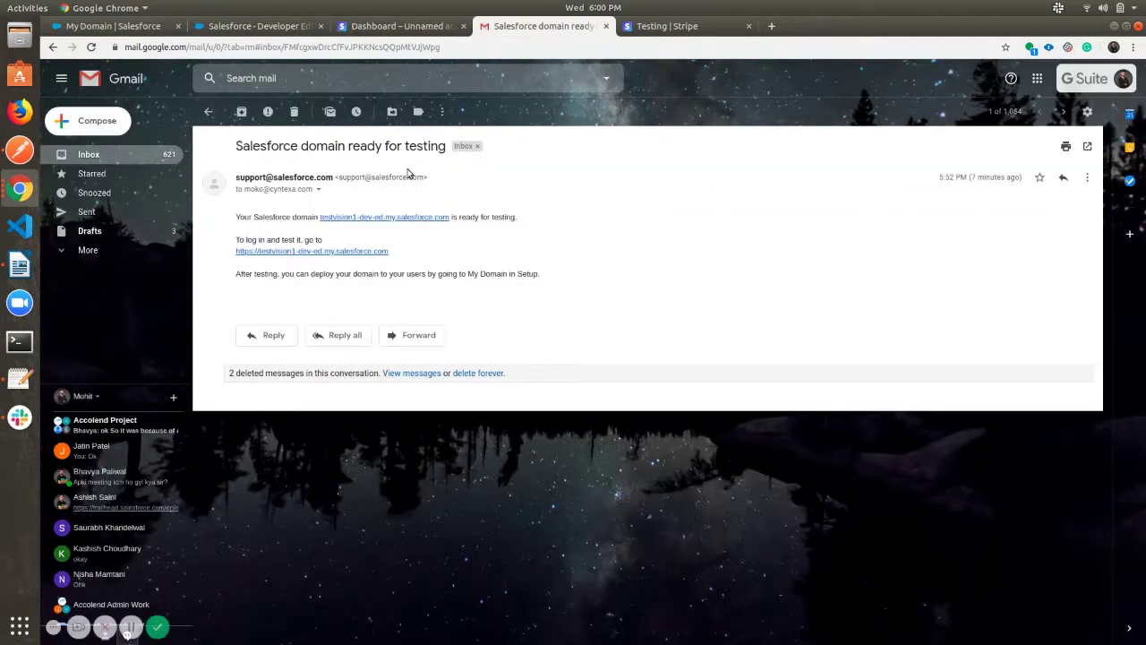
click(351, 251)
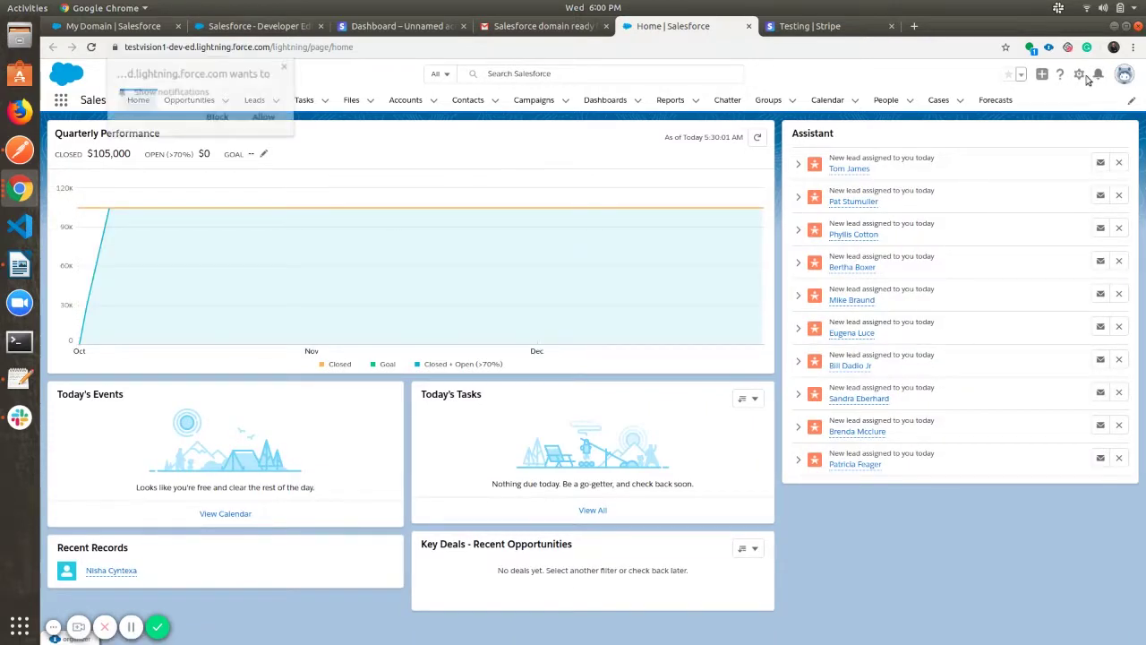
Step: Open Setup for the current app from the Sales home page and allow notifications for the new Salesforce domain
click(1096, 75)
click(1081, 75)
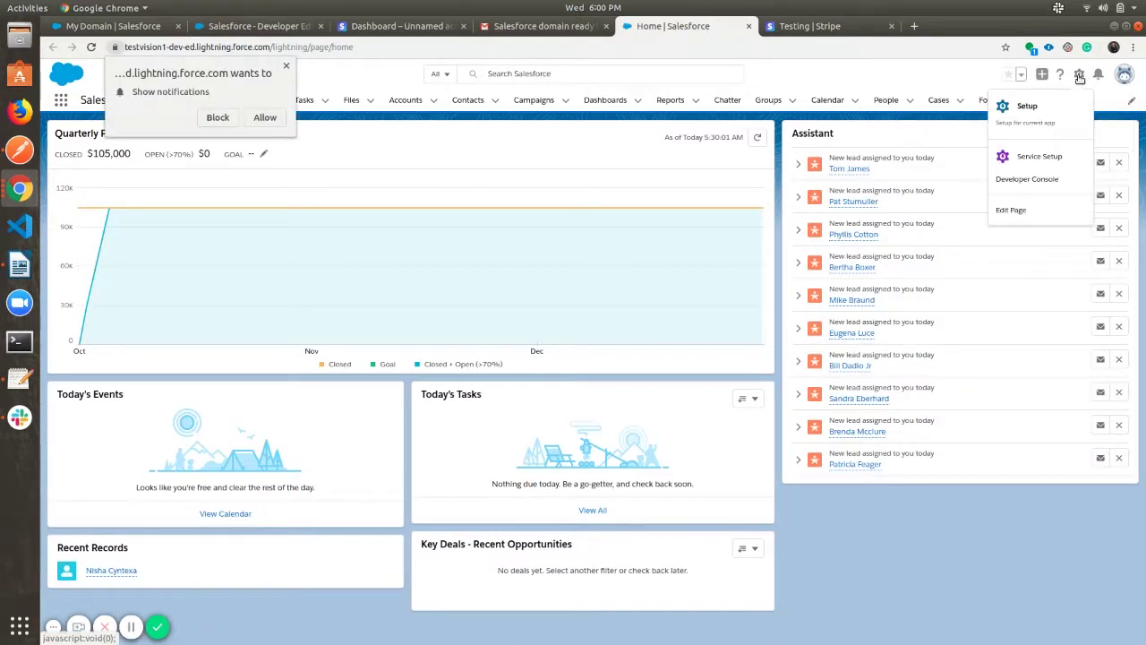
click(1046, 110)
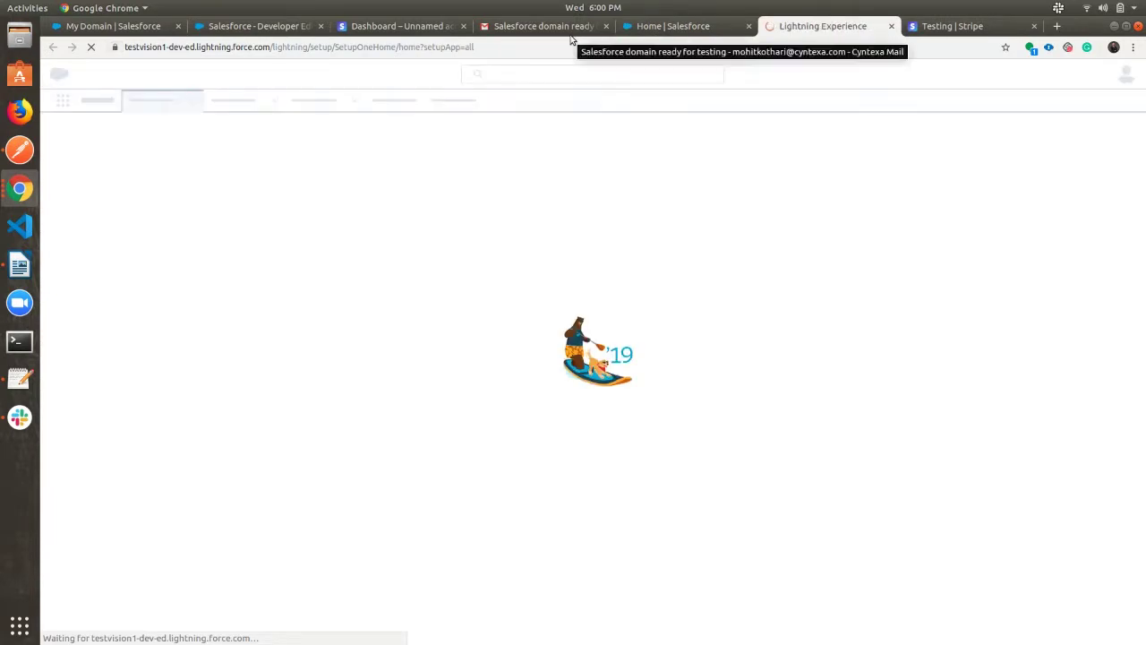
click(672, 34)
click(265, 117)
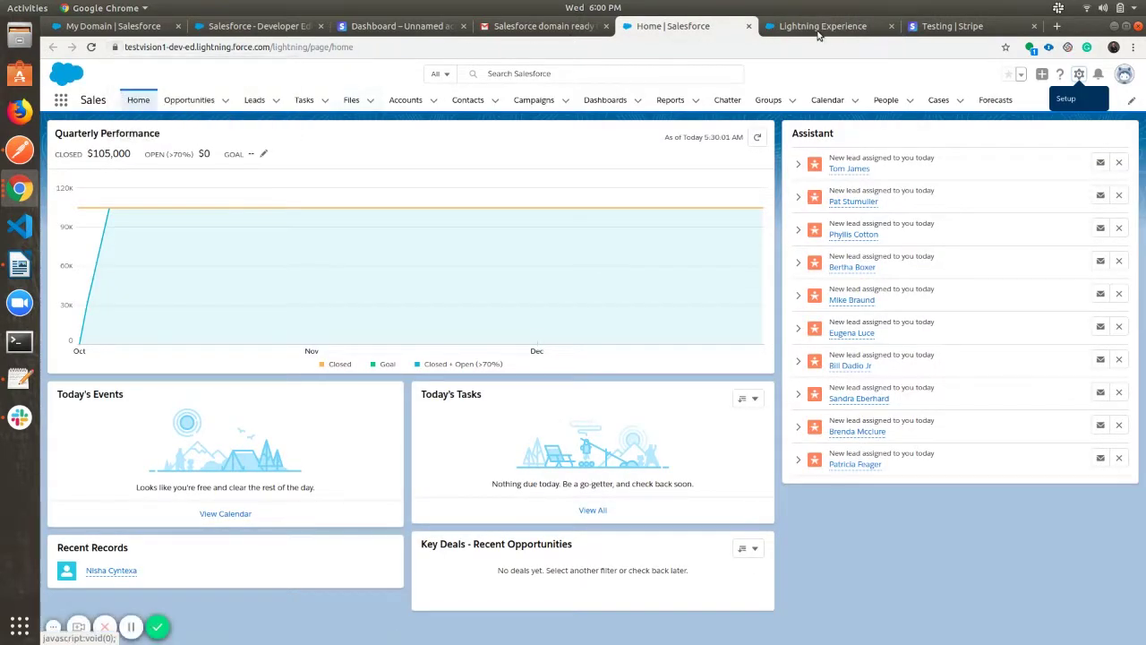
click(817, 26)
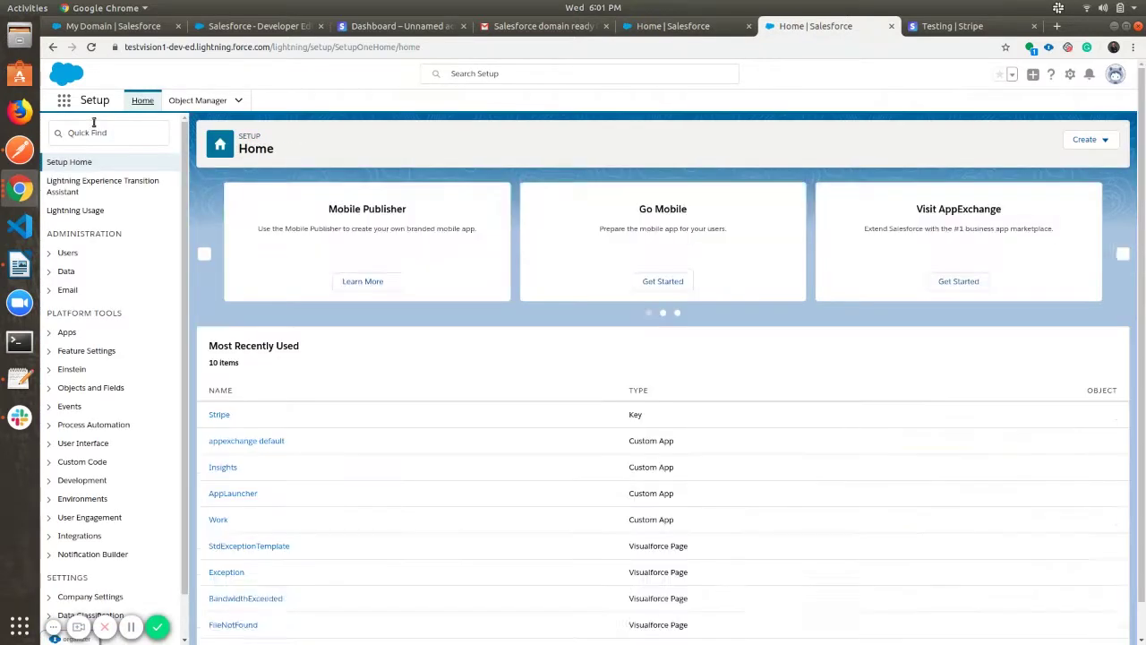
Step: Find My Domain in Setup with "my do" and deploy the new domain to users, accepting the immediate activation
click(93, 134)
text(m)
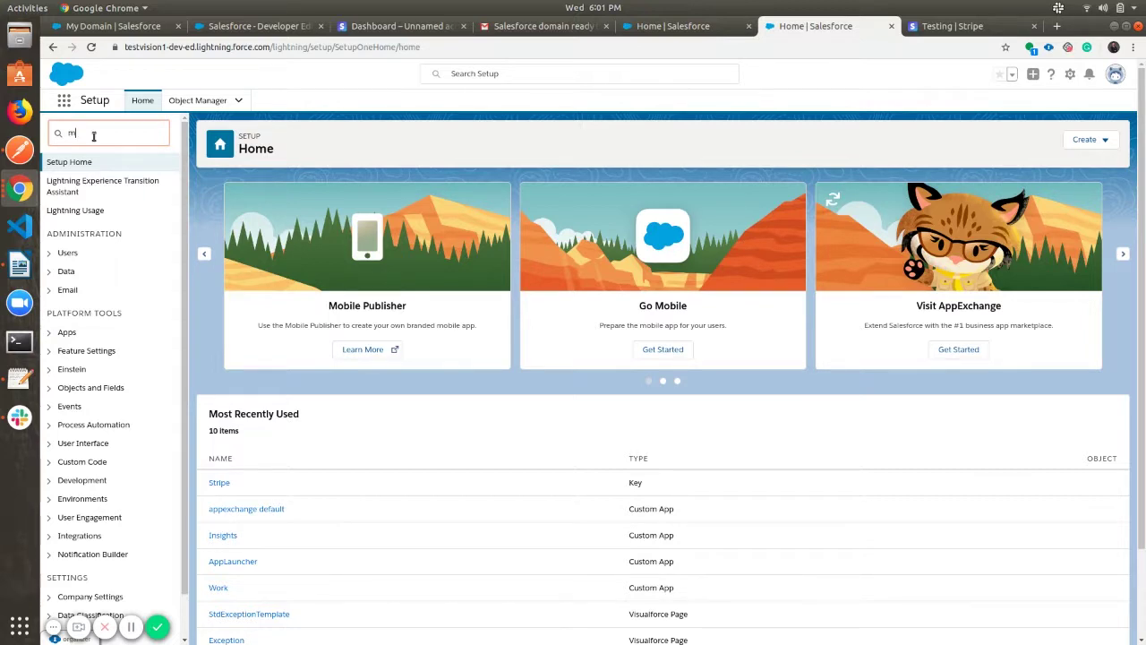
text(y)
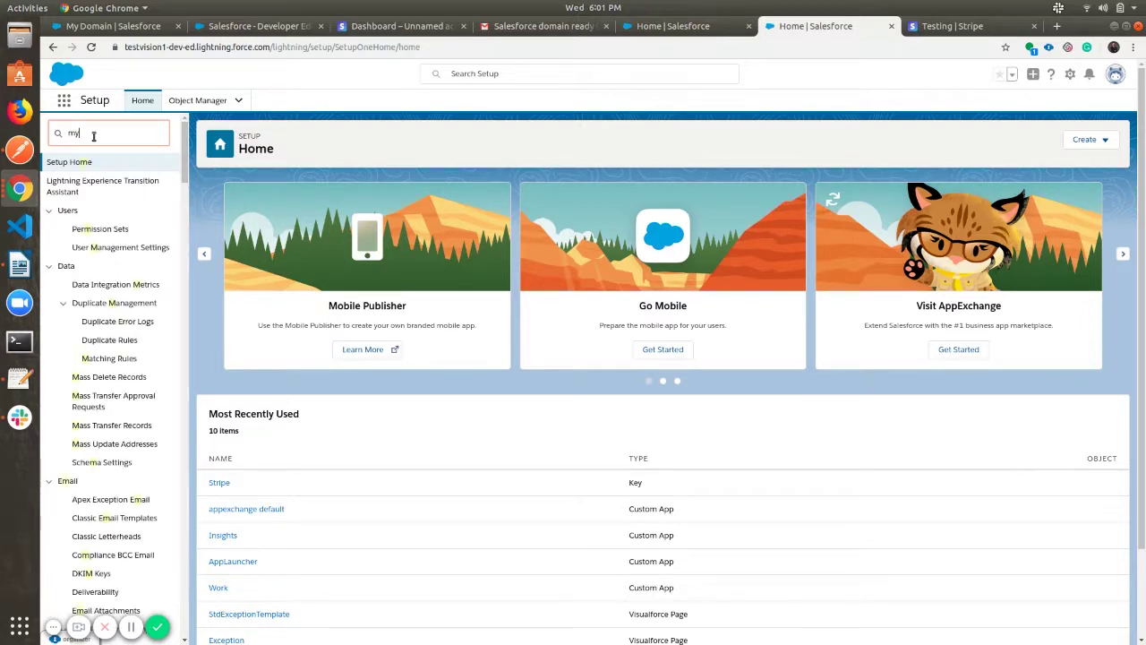
text( do)
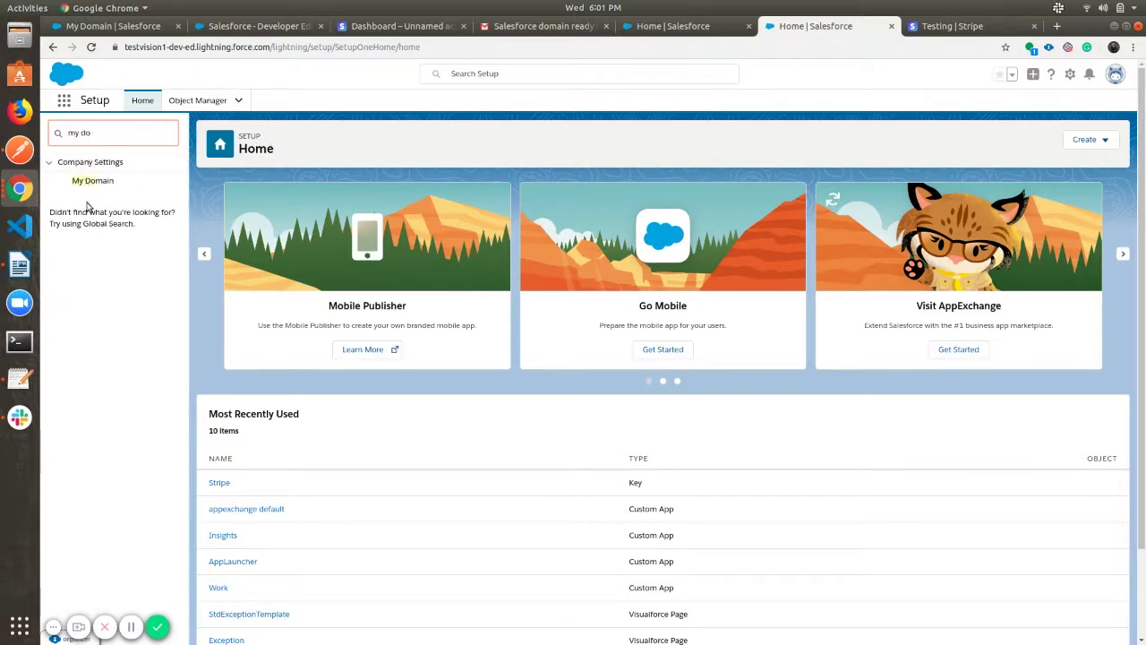
click(99, 182)
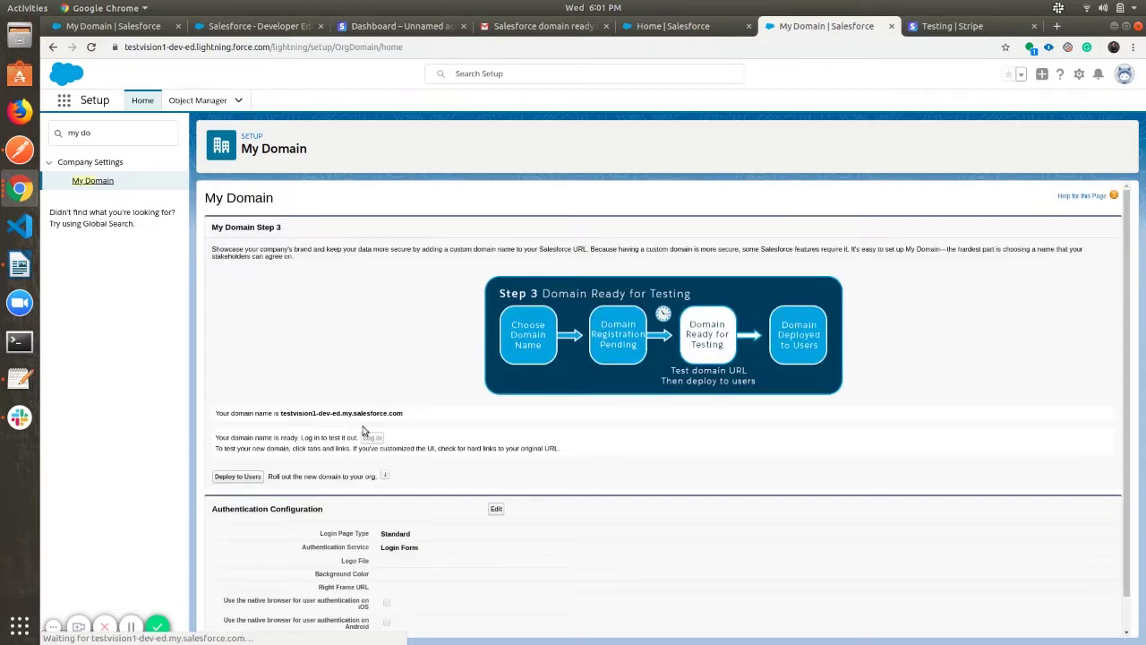
click(234, 478)
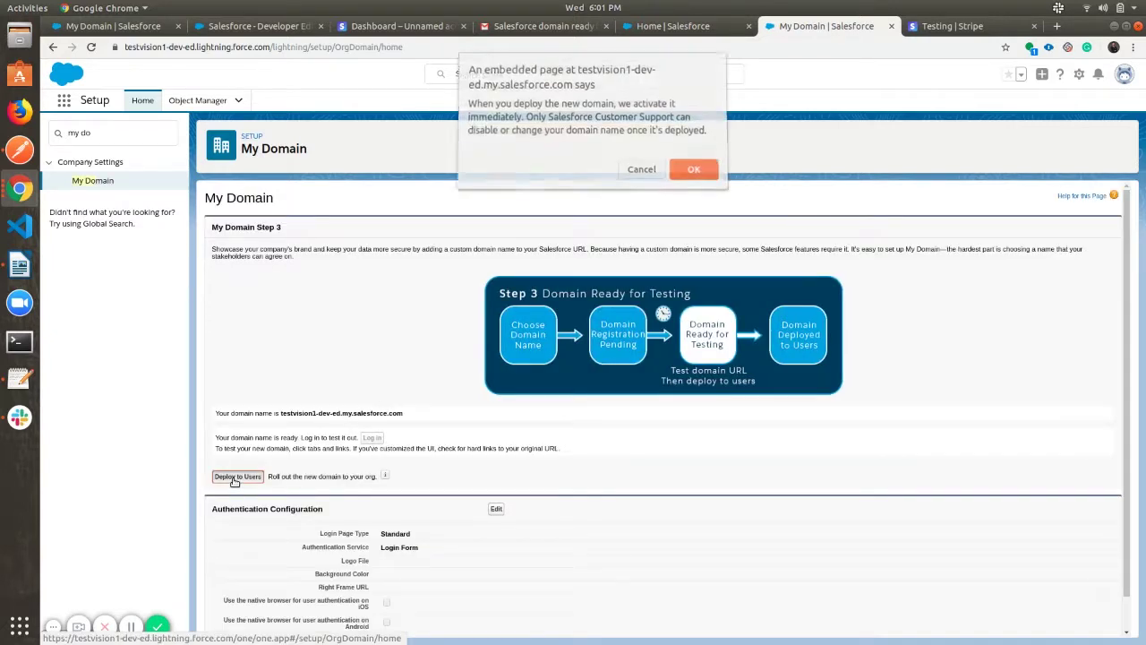
click(693, 173)
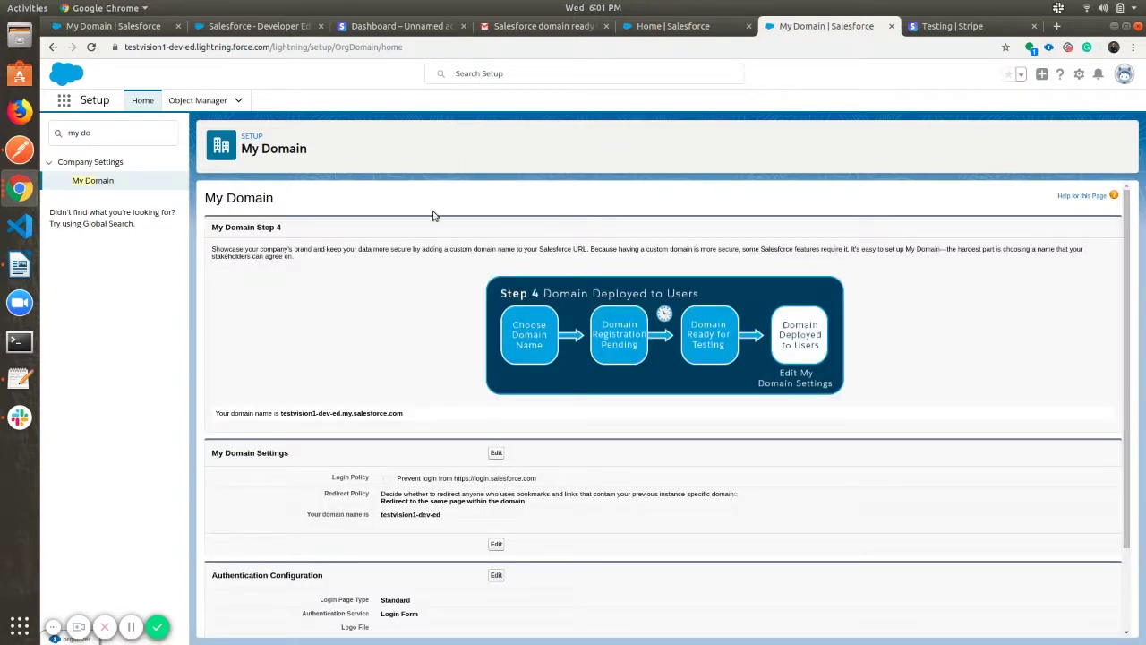
Step: Create and save a new account named test in Accounts, filling in the contact's e-mail
click(64, 100)
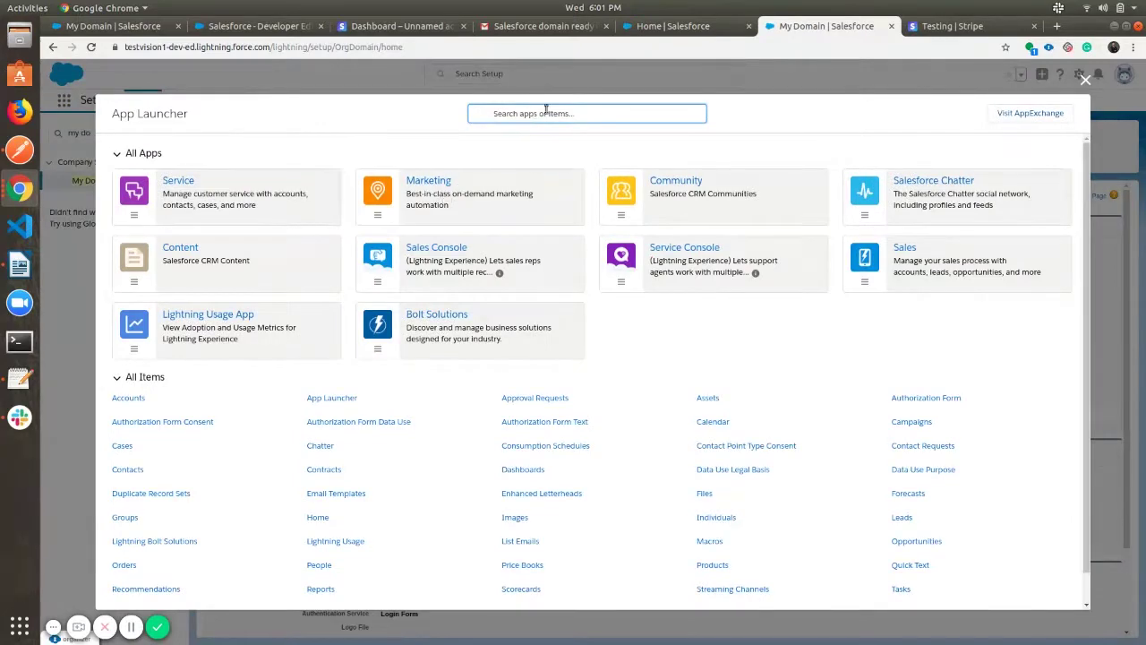
click(130, 399)
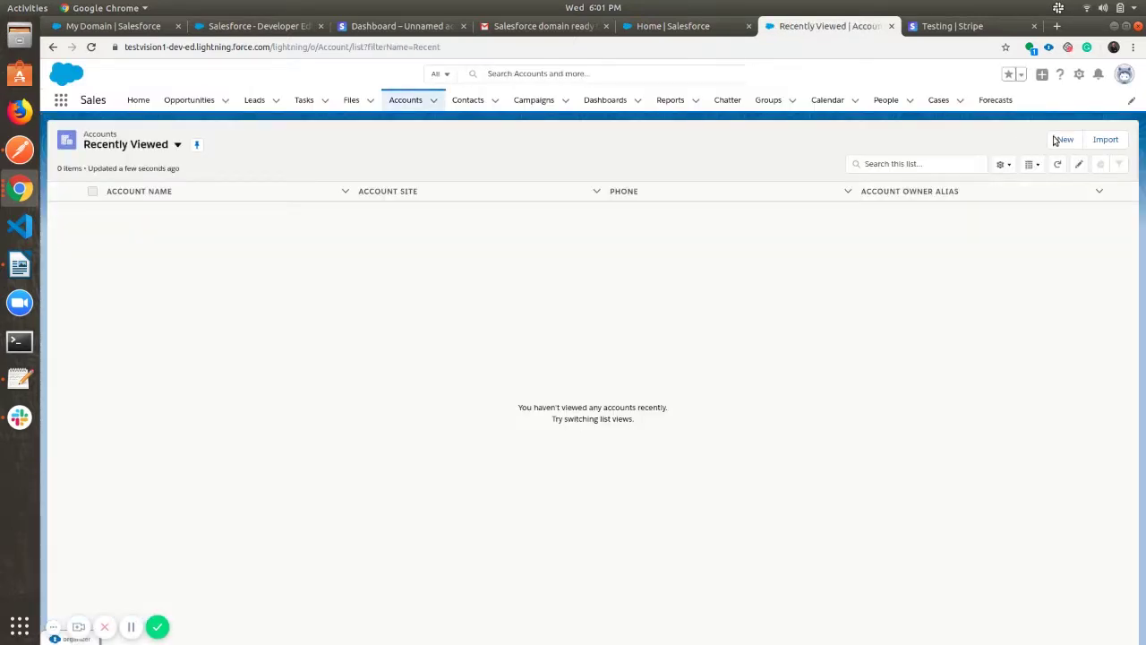
click(1062, 138)
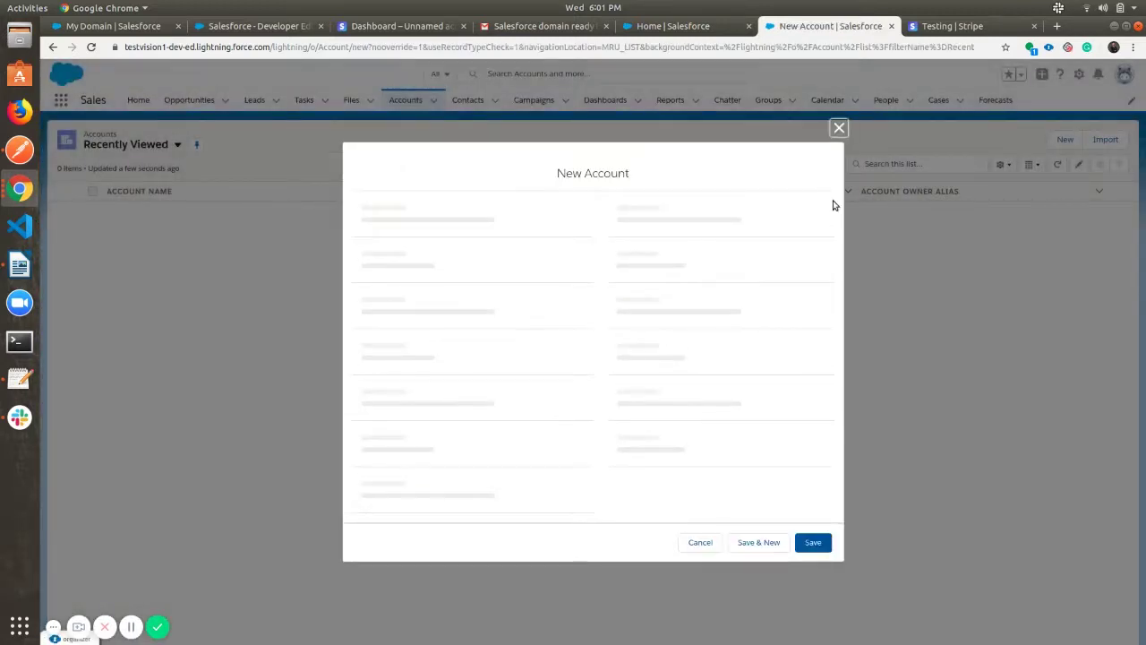
click(410, 220)
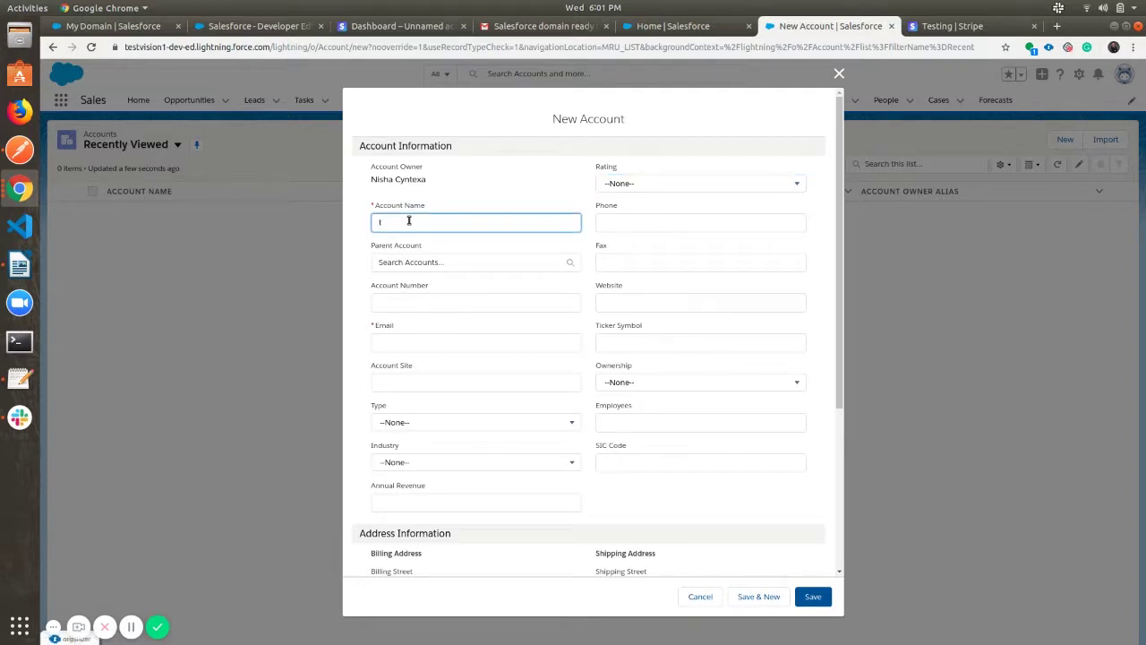
click(410, 343)
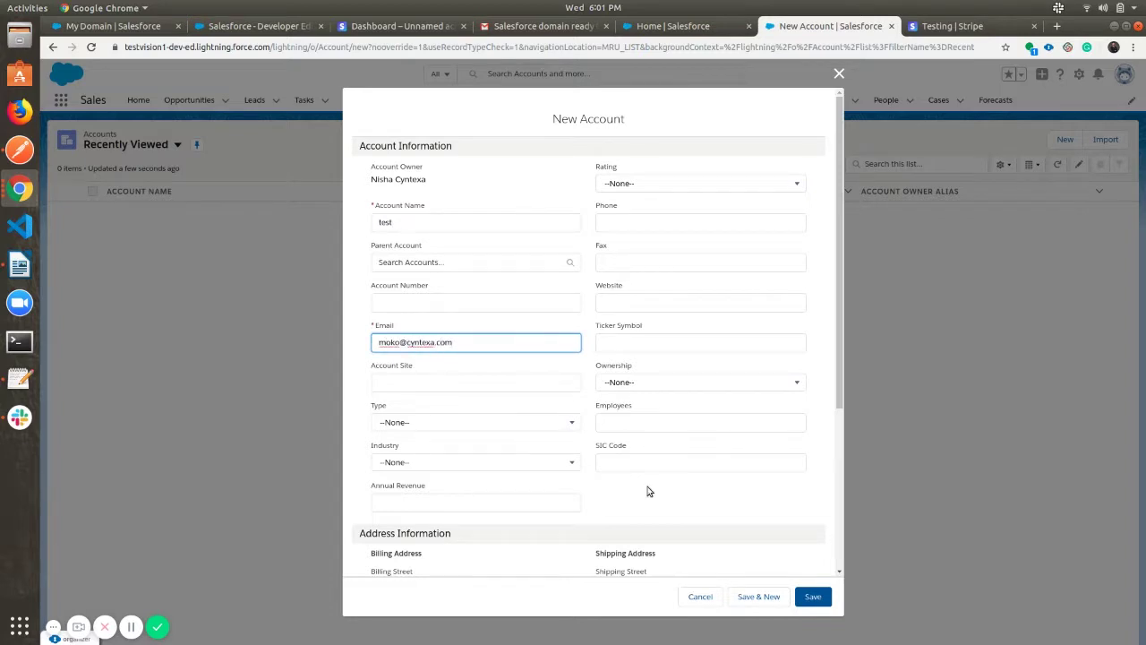
click(812, 596)
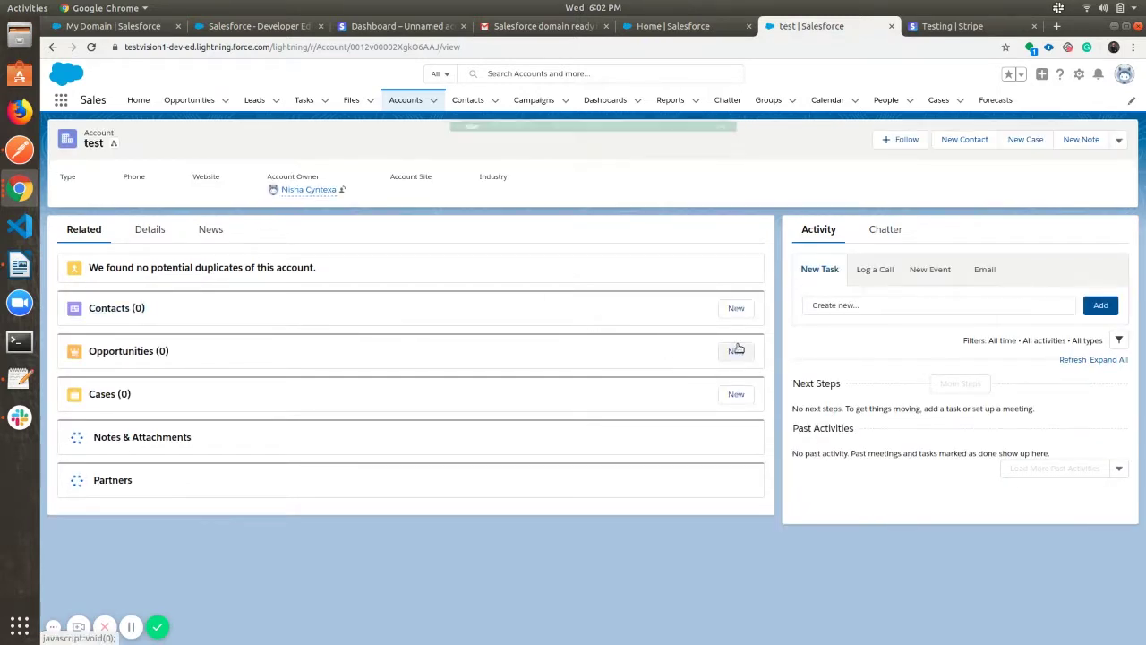
Step: Create and save an opportunity named test for the test account, with close date 10/10/2019 and stage Qualification
click(736, 350)
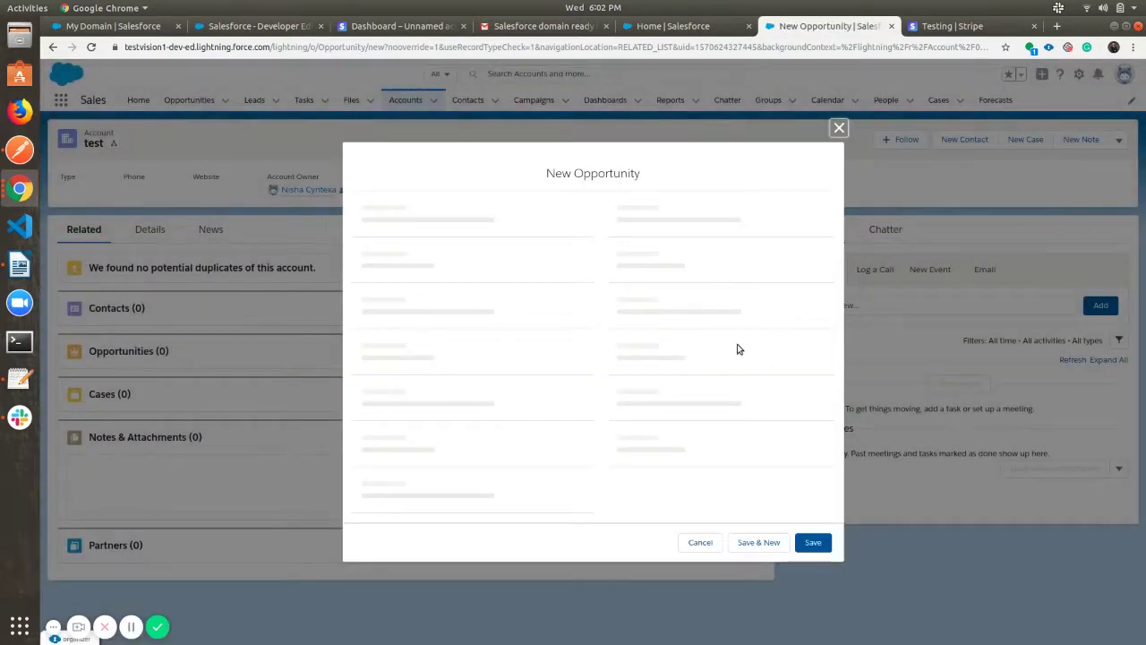
click(435, 262)
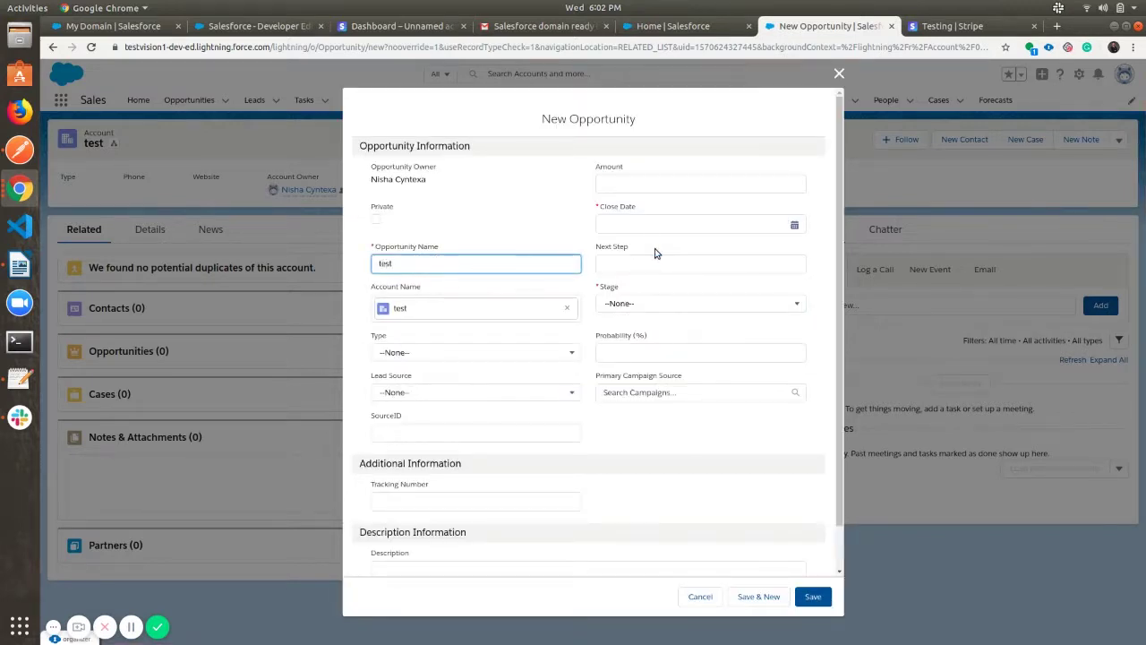
click(796, 227)
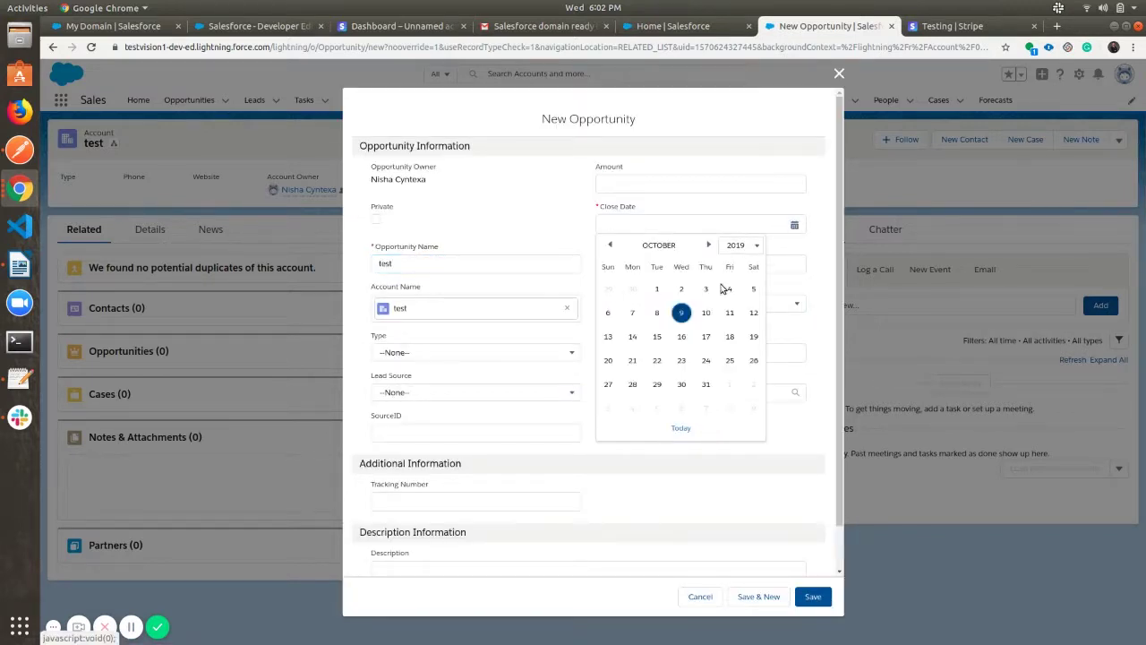
click(707, 313)
click(768, 306)
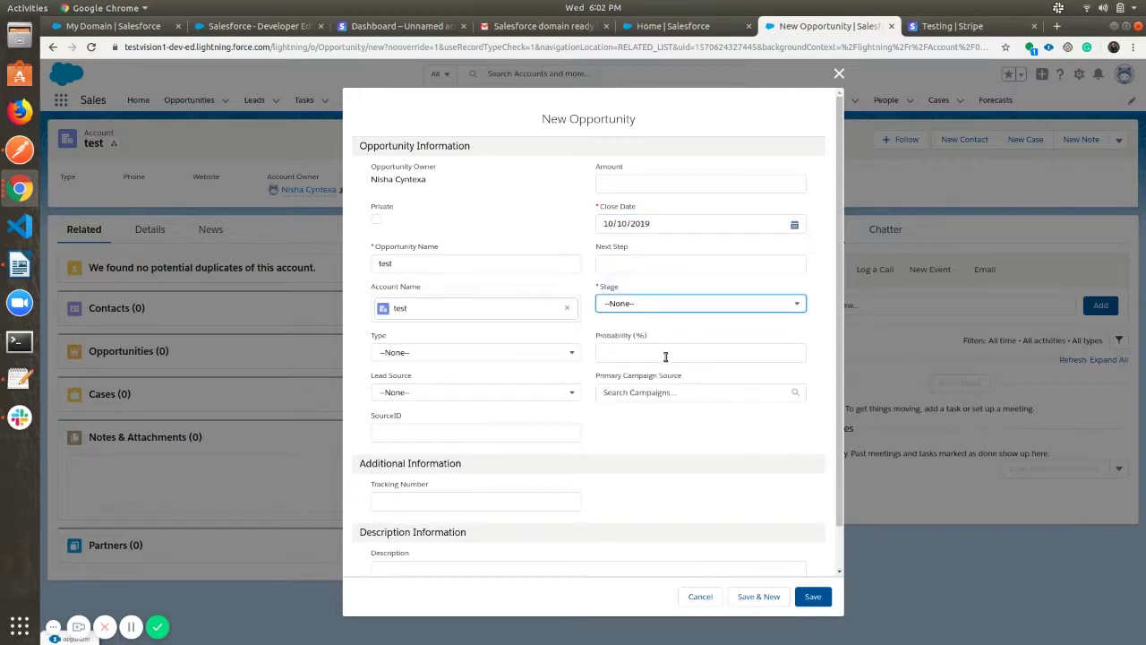
click(644, 306)
click(631, 359)
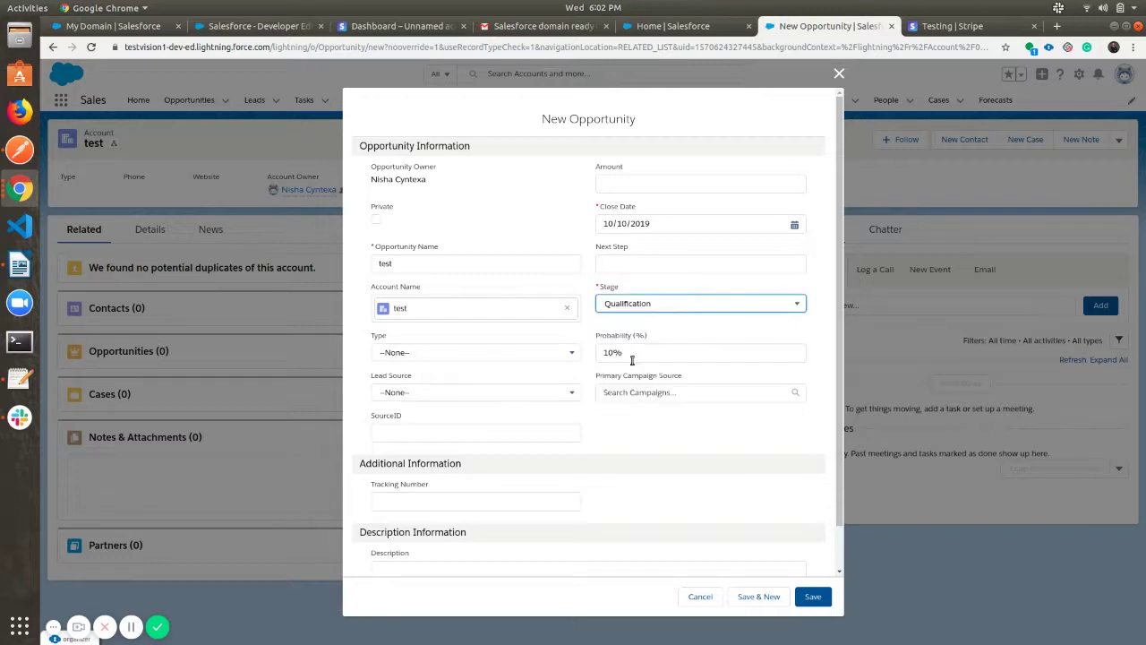
click(811, 598)
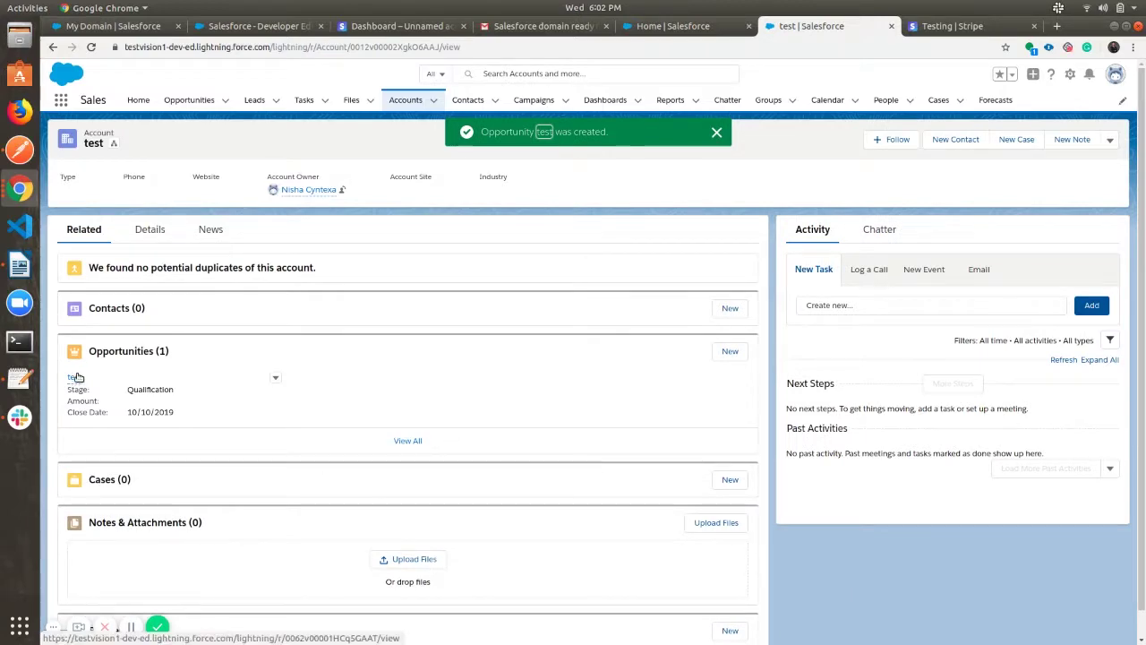
Step: Open the test opportunity and add the product GenWatt Diesel 1000kW with quantity 1
click(76, 377)
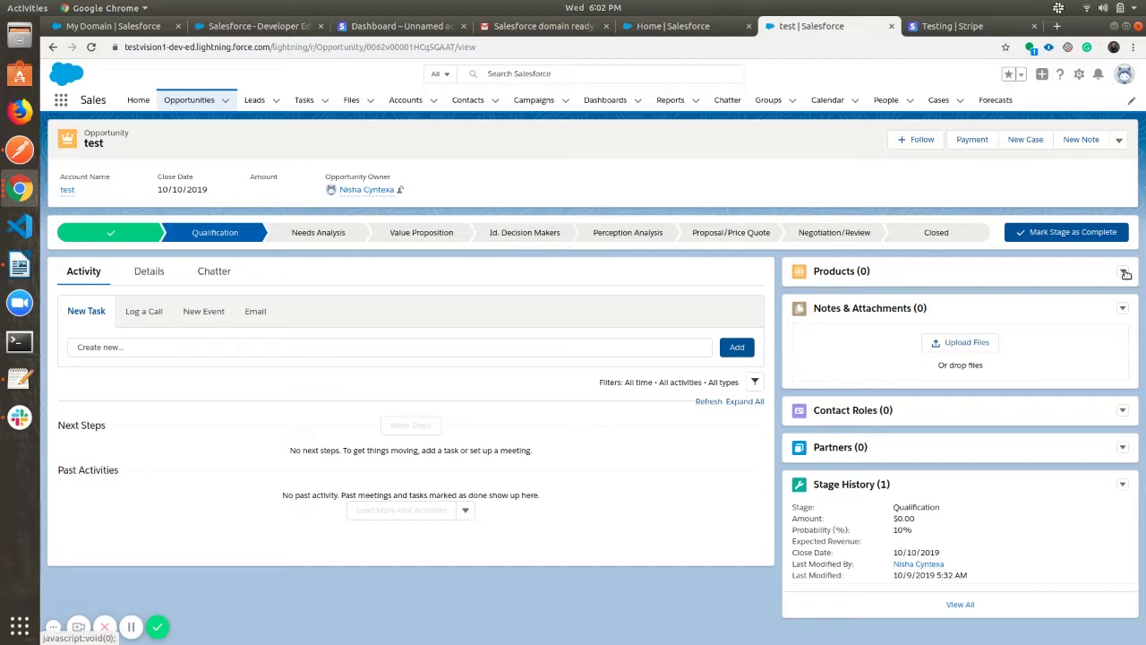
click(1126, 274)
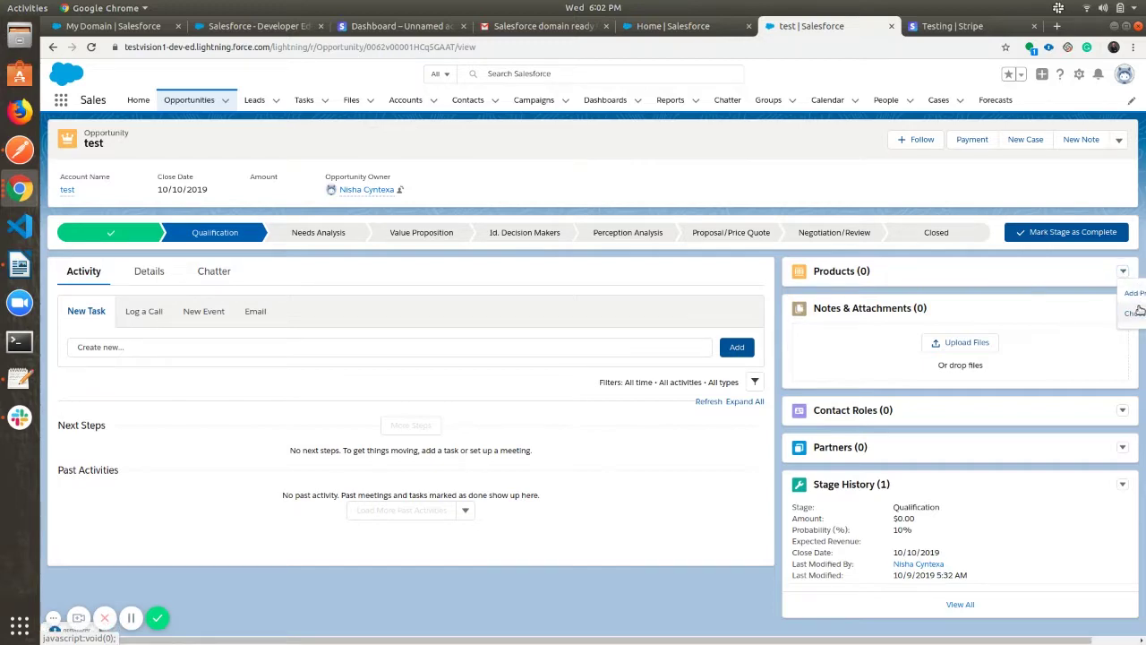
click(1131, 300)
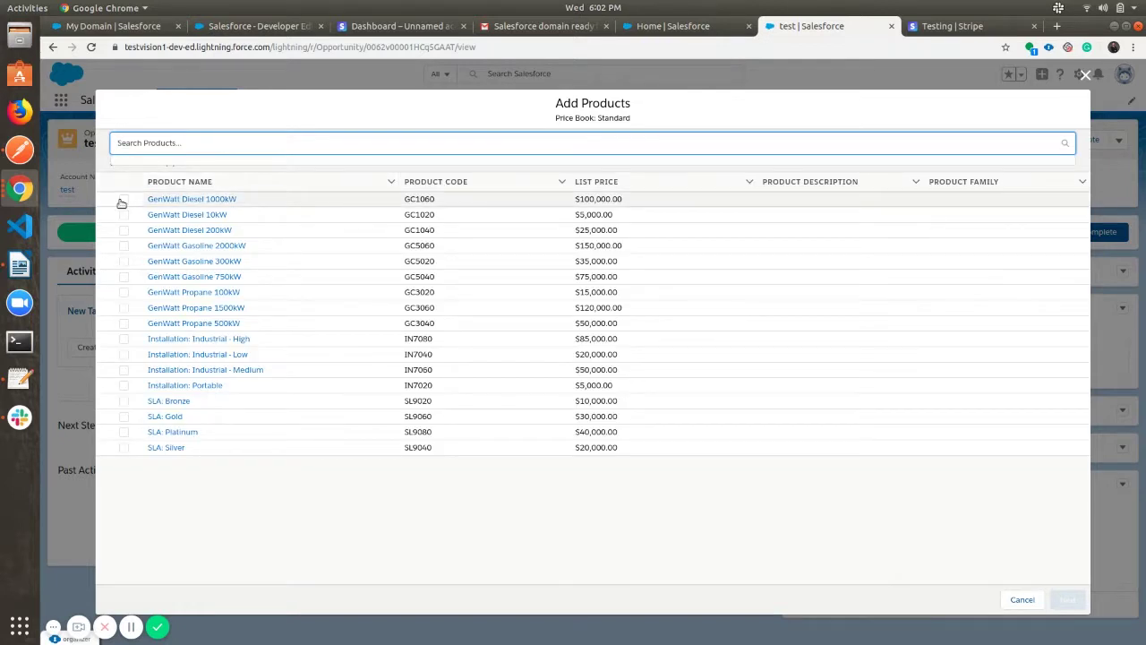
click(123, 198)
click(1074, 601)
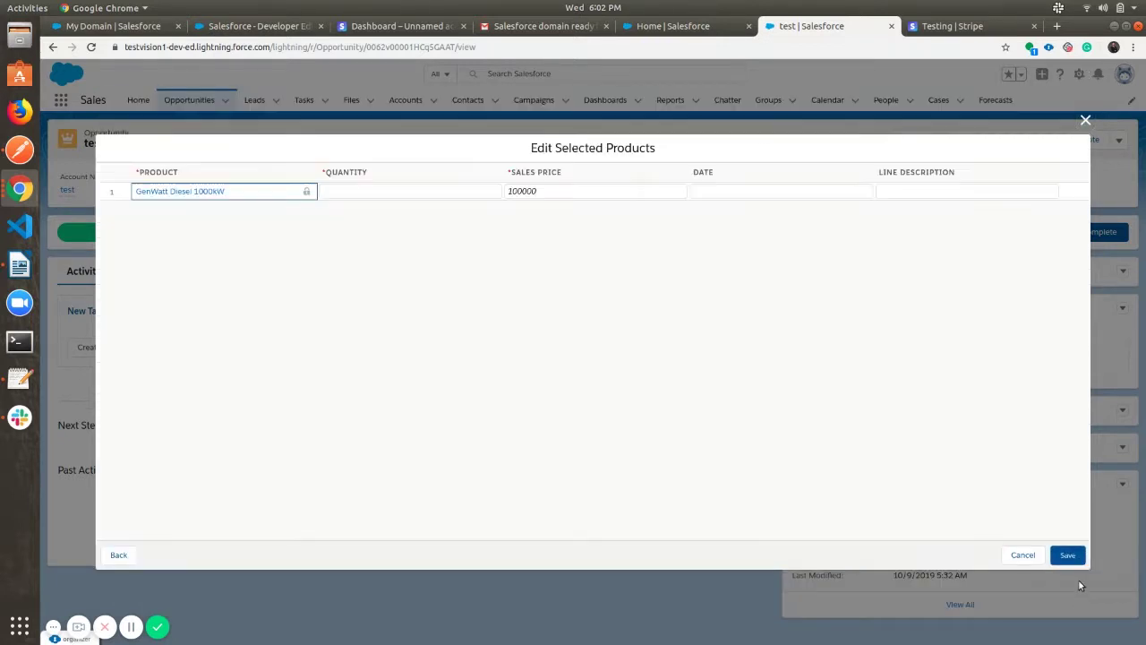
click(366, 192)
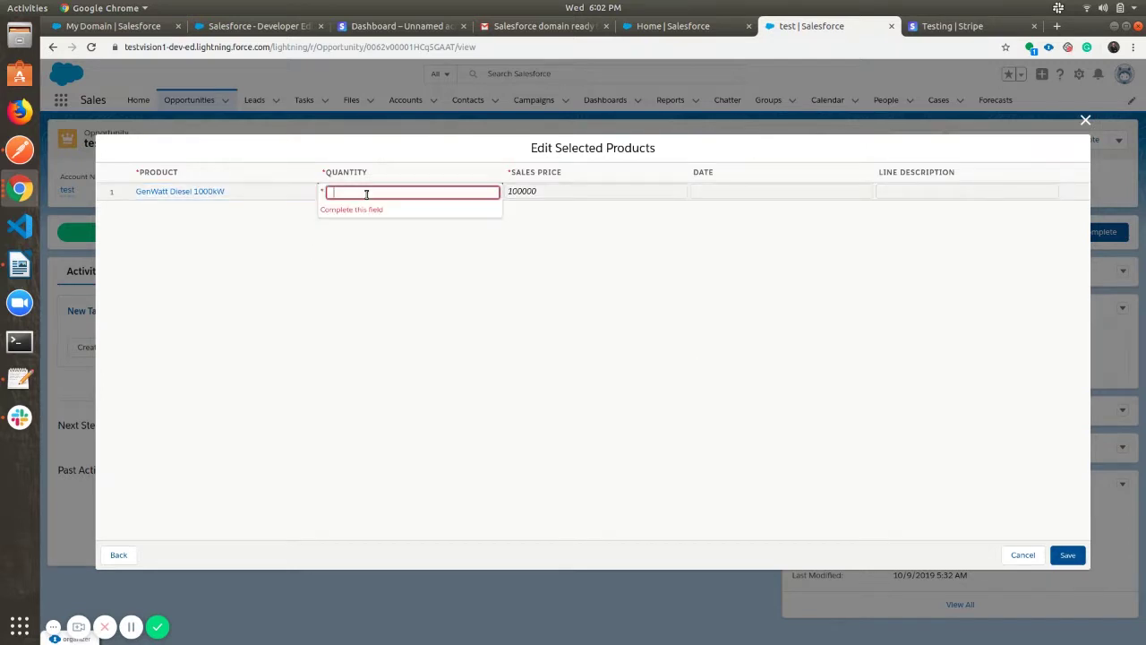
text(1)
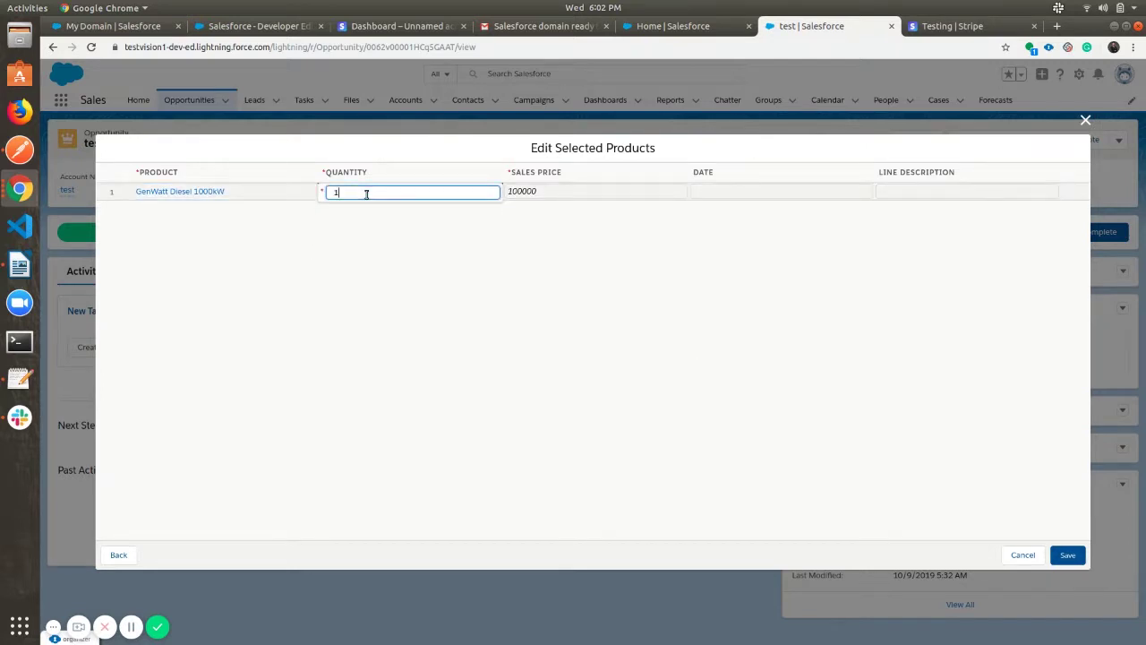
click(1064, 556)
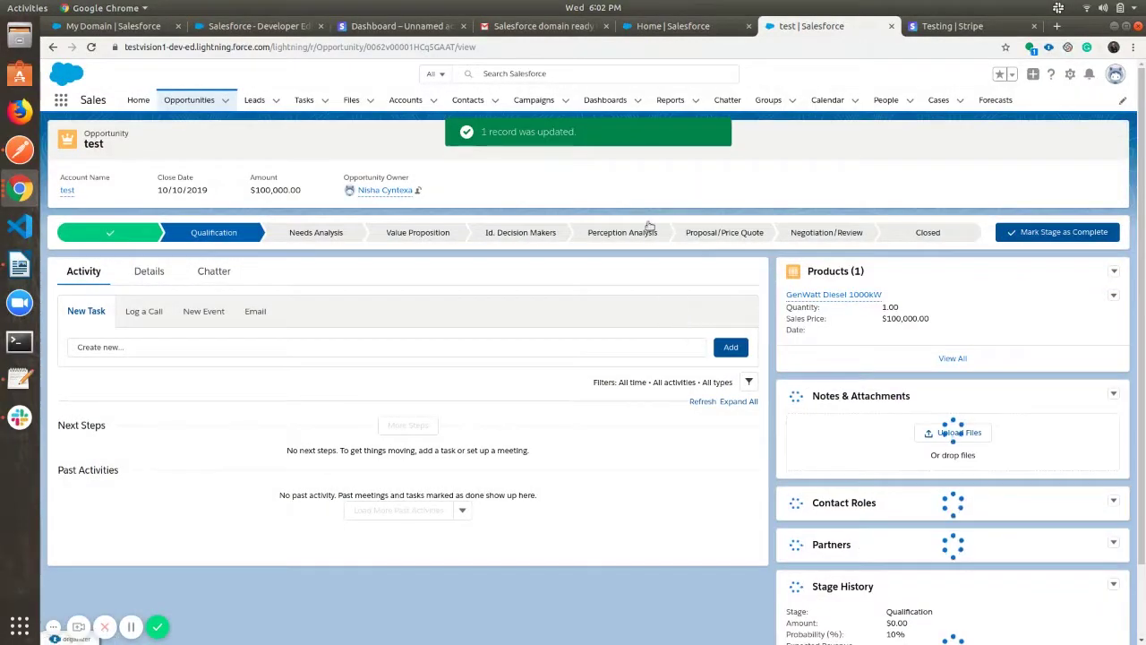
Step: Show the opportunity's details, open its Payment form and check the test card number on the Stripe Testing page
click(148, 273)
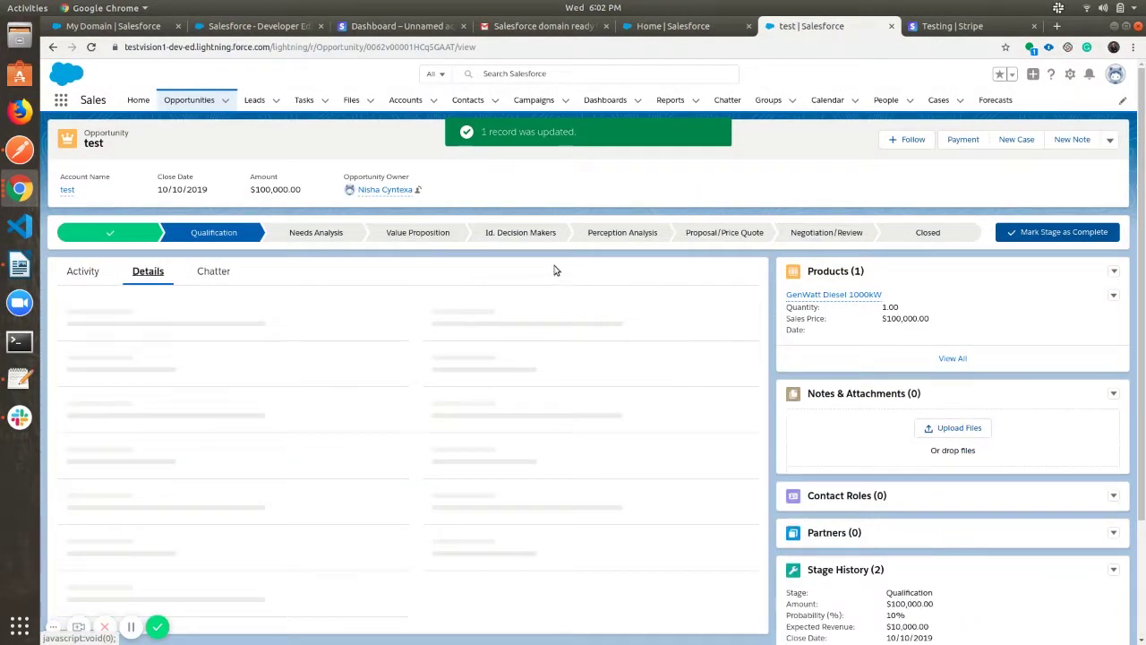
click(959, 141)
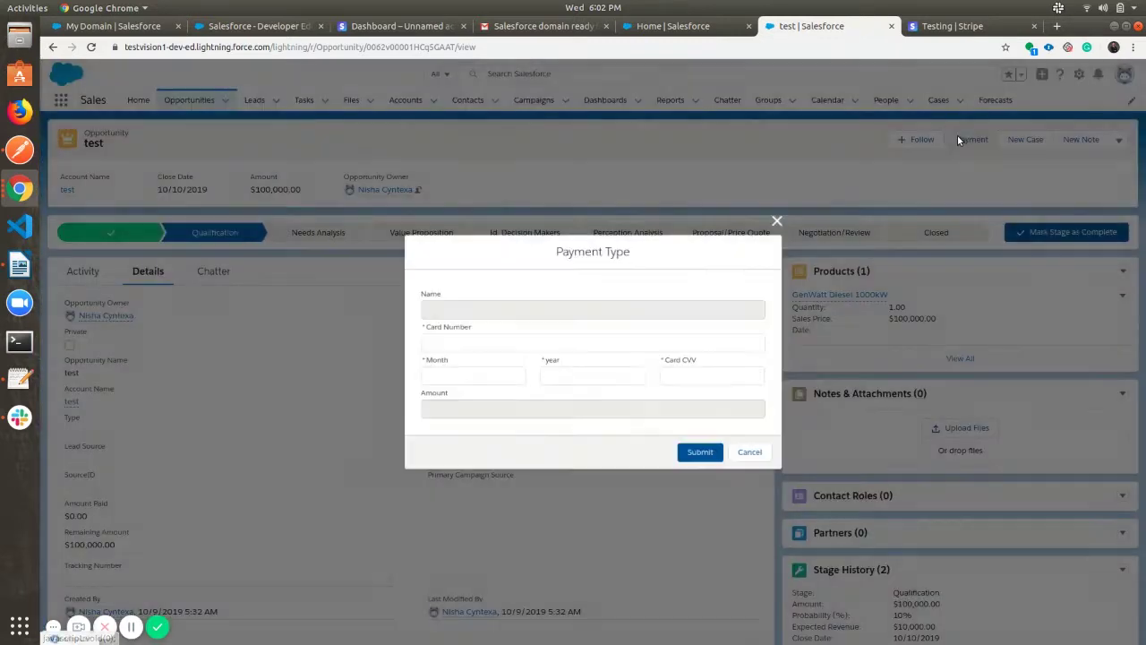
click(947, 26)
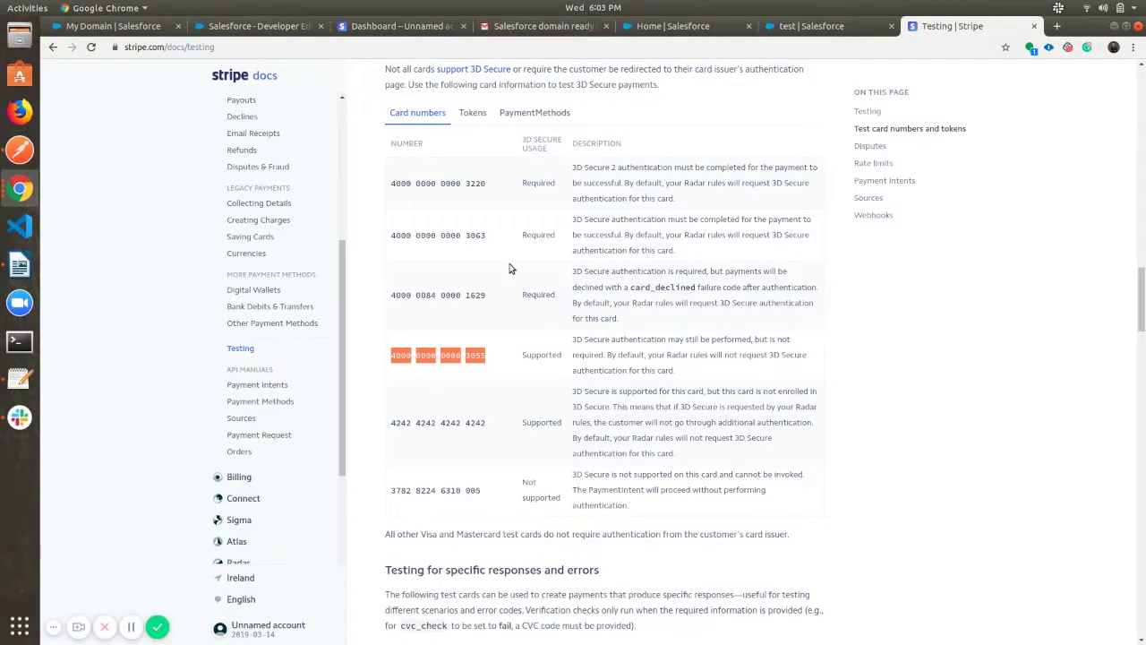
key(ctrl+Page_Up)
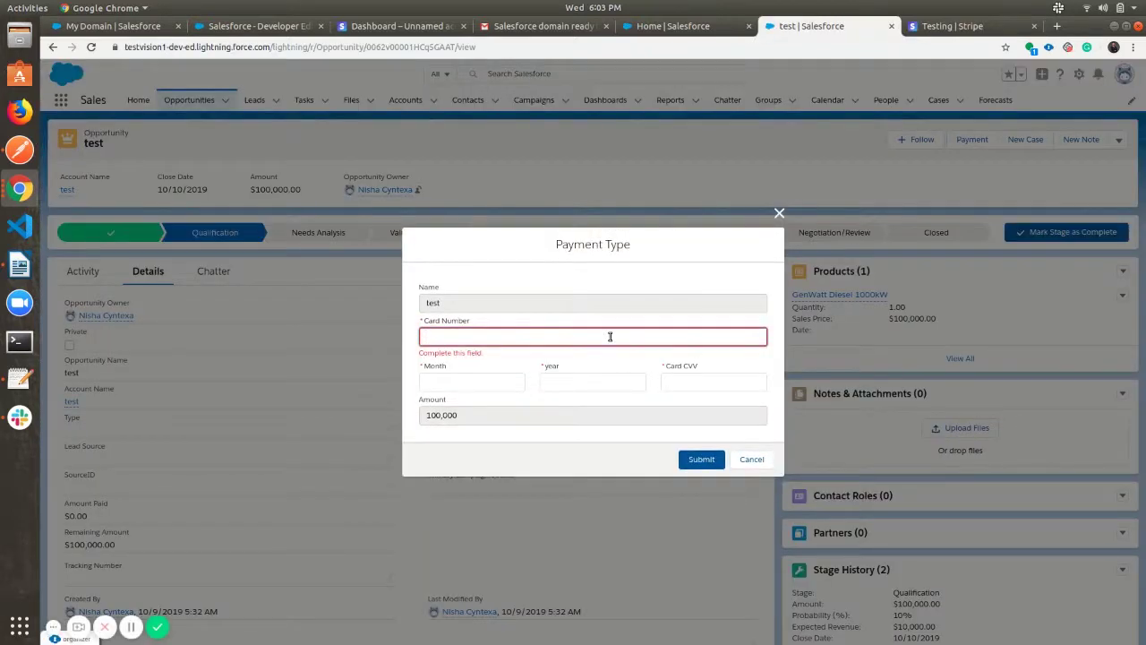
Step: Paste the test card number into the Payment Type form, enter month 12, year 2022 and the card CVV, and submit the payment
key(ctrl+v)
key(Tab)
text(12)
key(Tab)
text(2022)
key(Tab)
text(123)
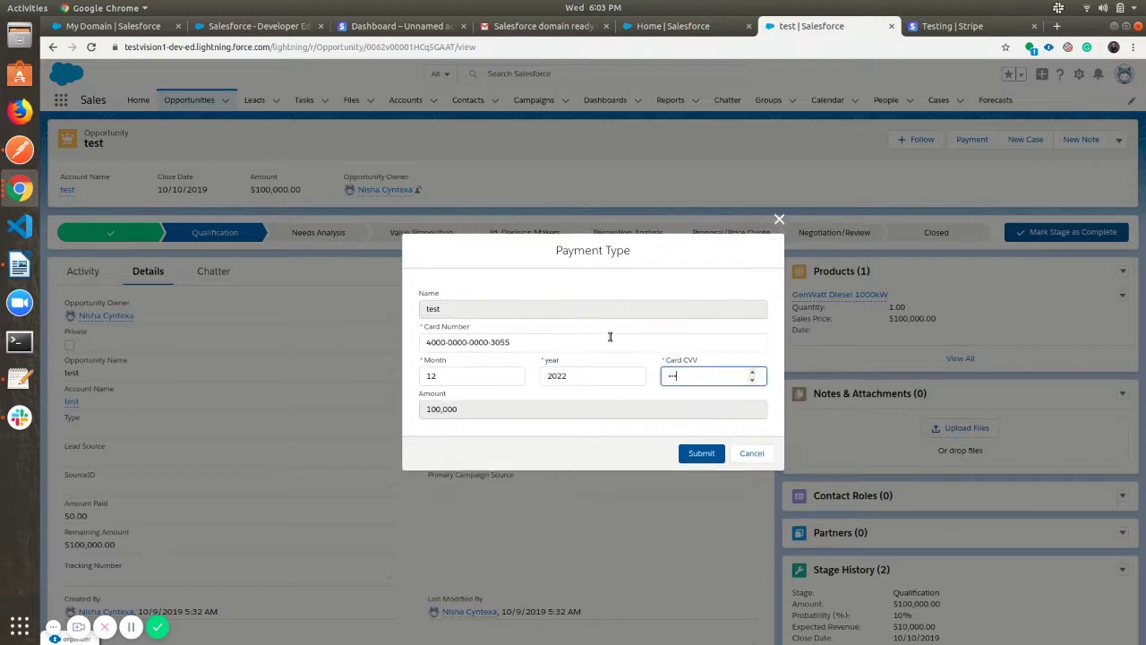
click(697, 455)
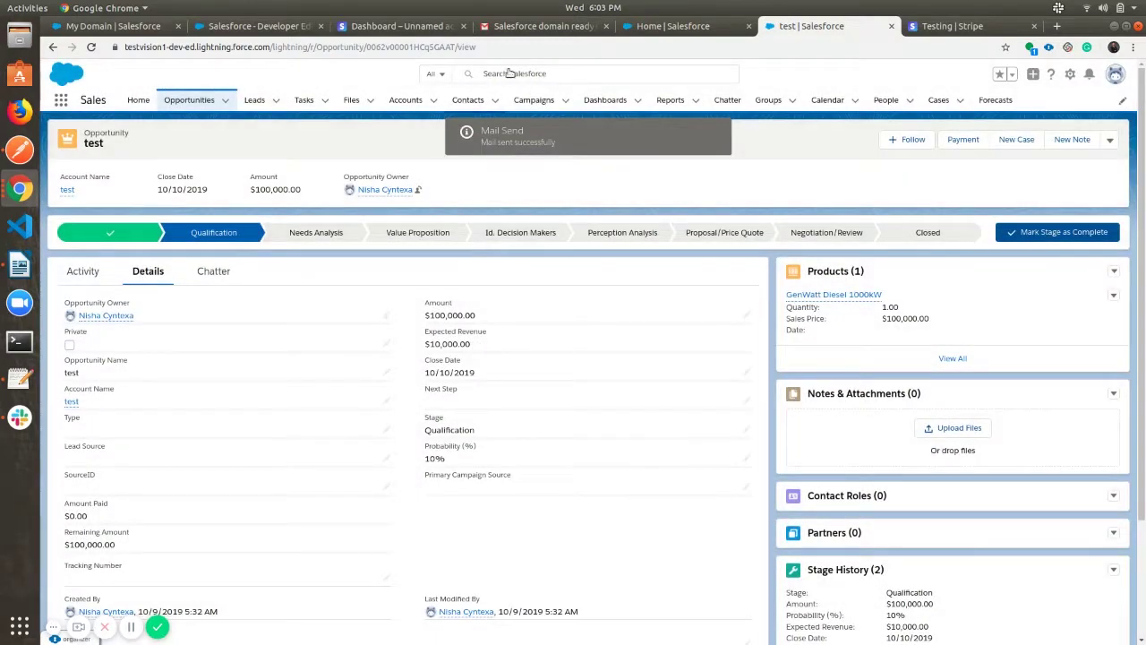
Step: Open the Please Verify Your Payment email in Gmail, follow its Stripe link and complete the 3D Secure test authentication
click(528, 29)
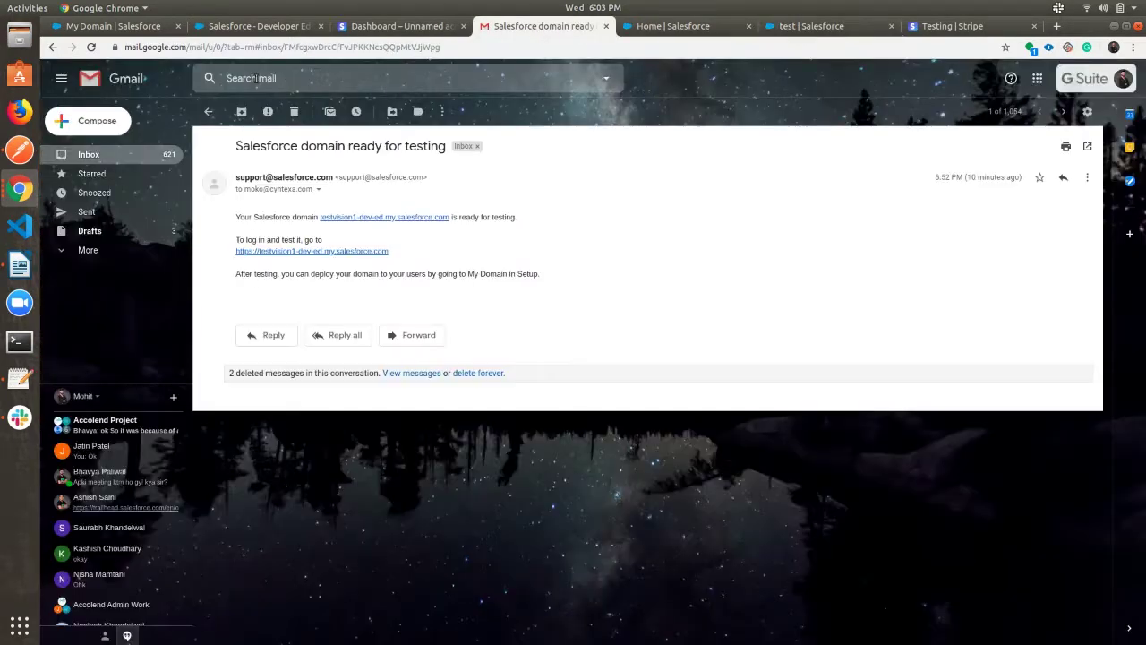
click(208, 113)
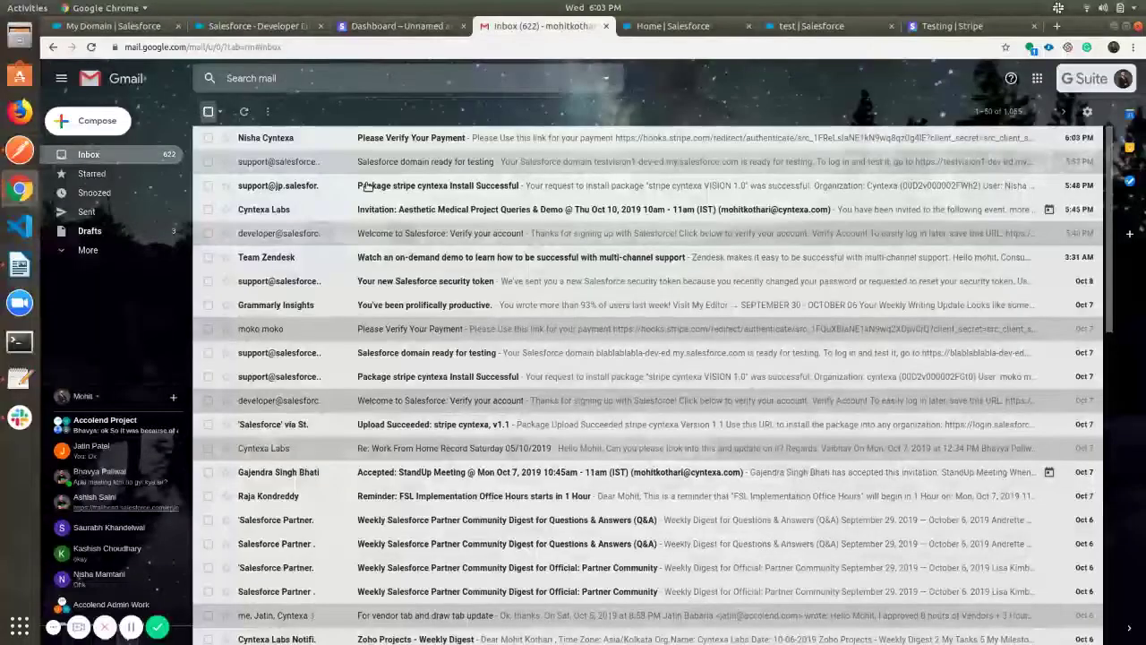
click(385, 137)
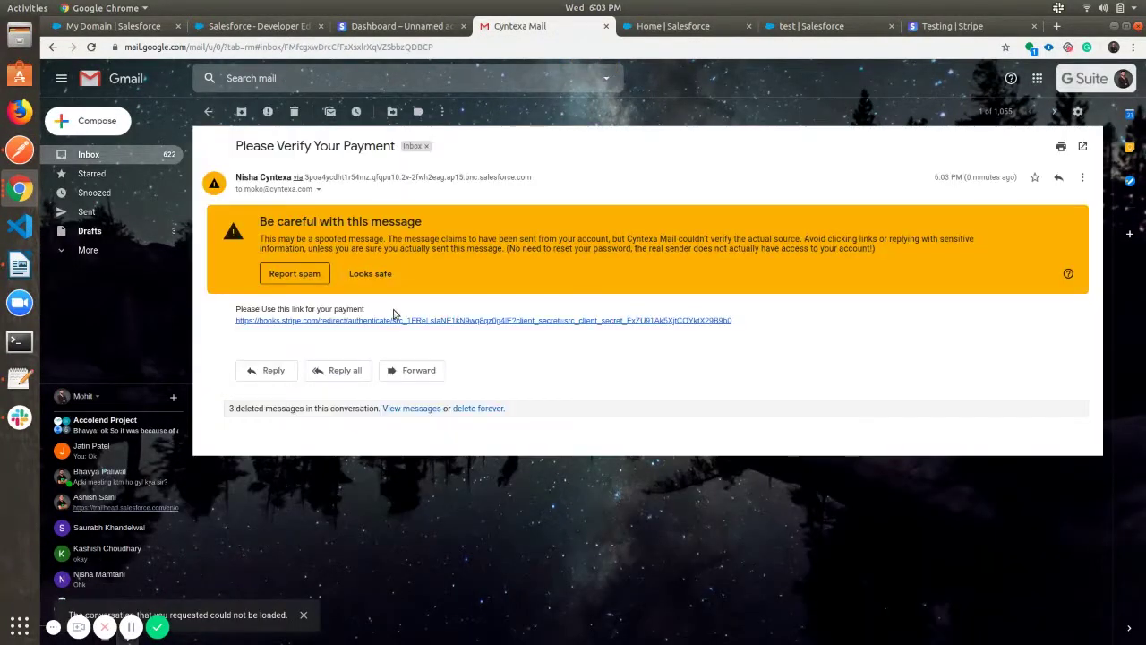
click(370, 320)
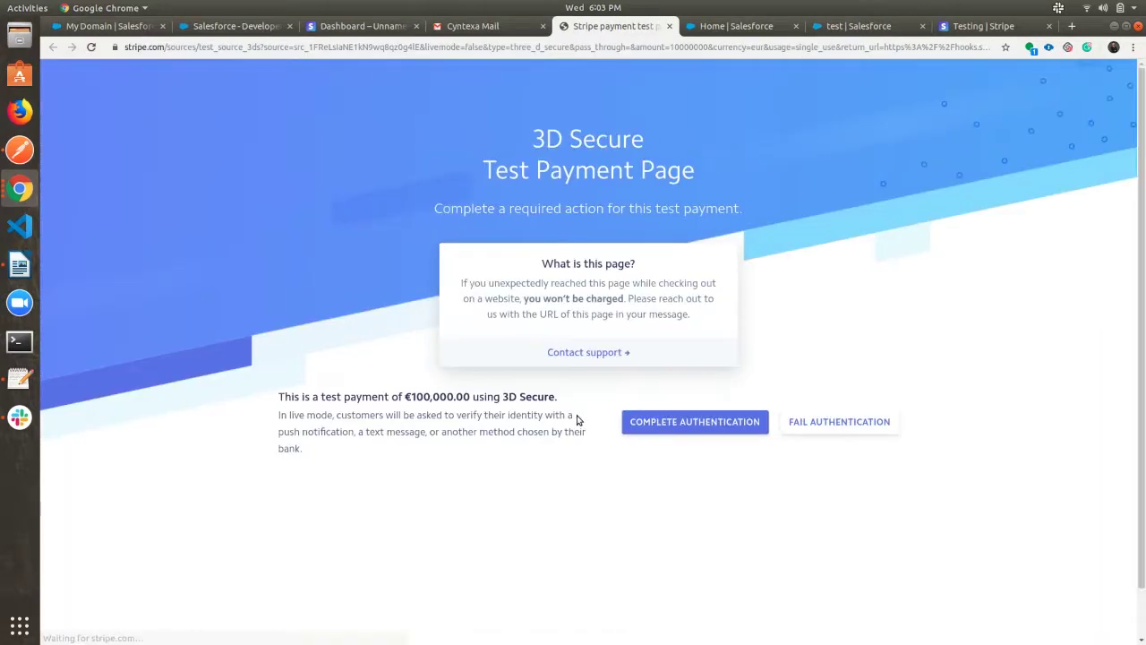
click(654, 428)
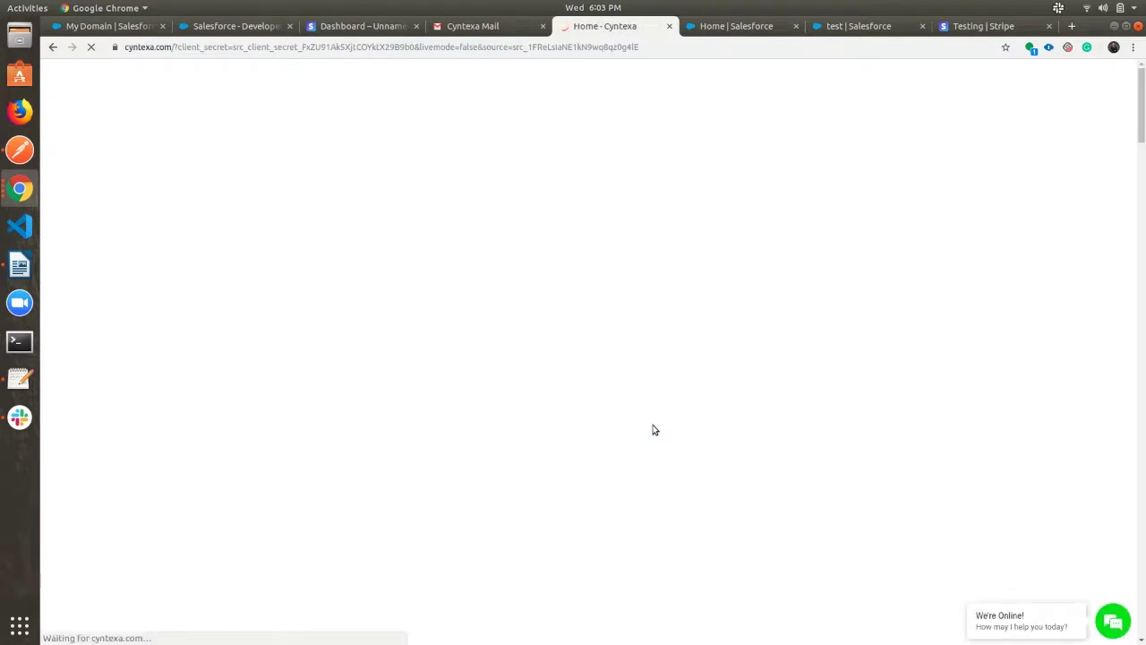
Step: Return to the test opportunity in Salesforce, reload the page and show its details to check the payment fields
key(ctrl+Tab)
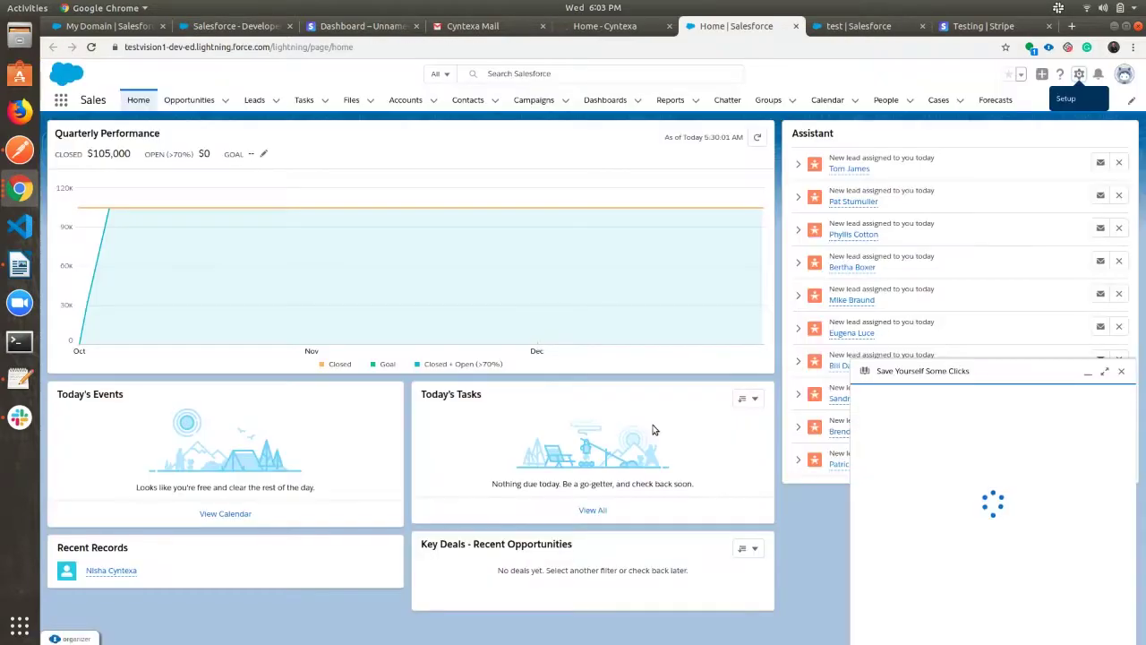
key(ctrl+Tab)
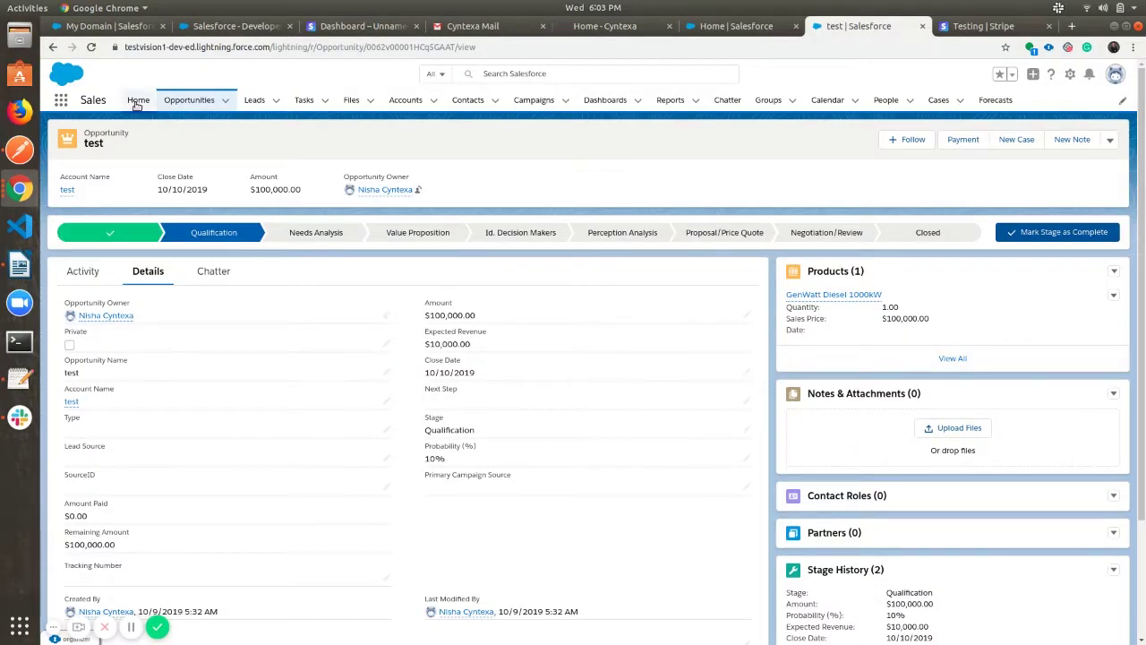
click(92, 46)
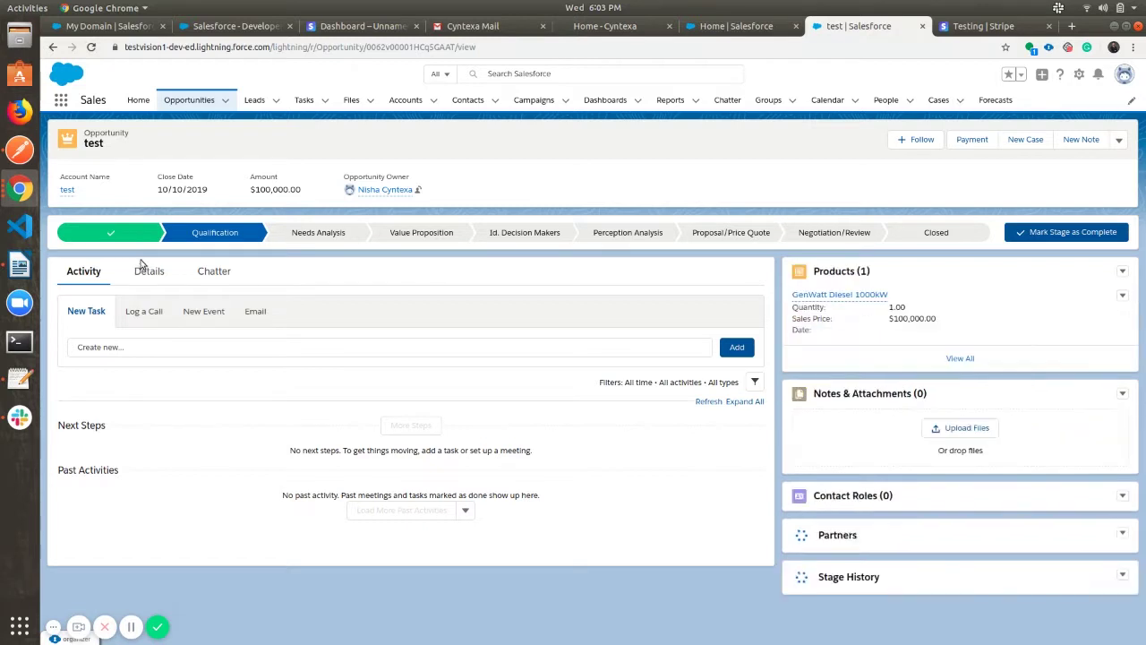
click(162, 361)
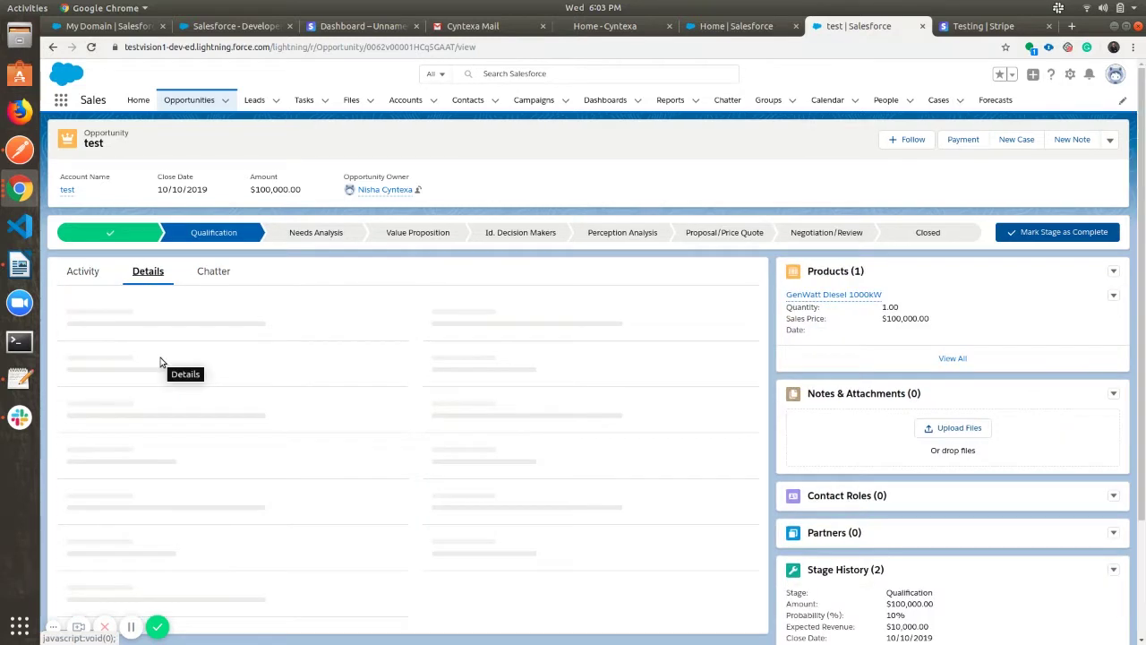